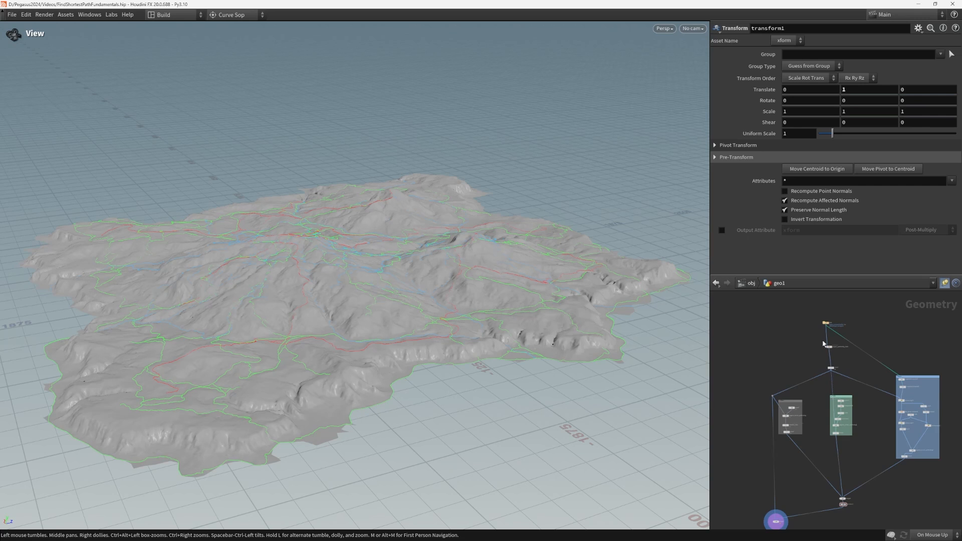
Display the file1 node's coloured landscape heightfield and examine the island terrain.
click(829, 323)
scroll(464, 288, up, 4)
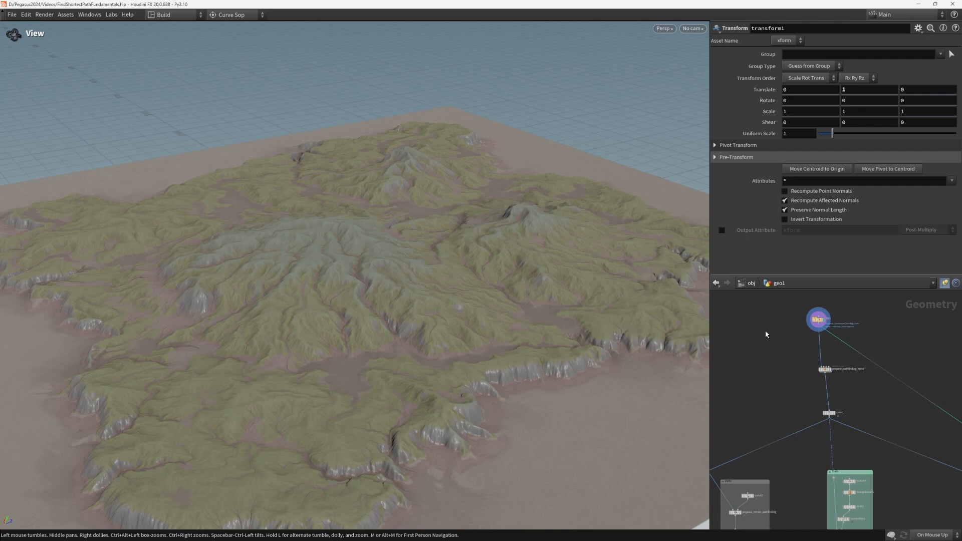
drag(253, 340, 426, 336)
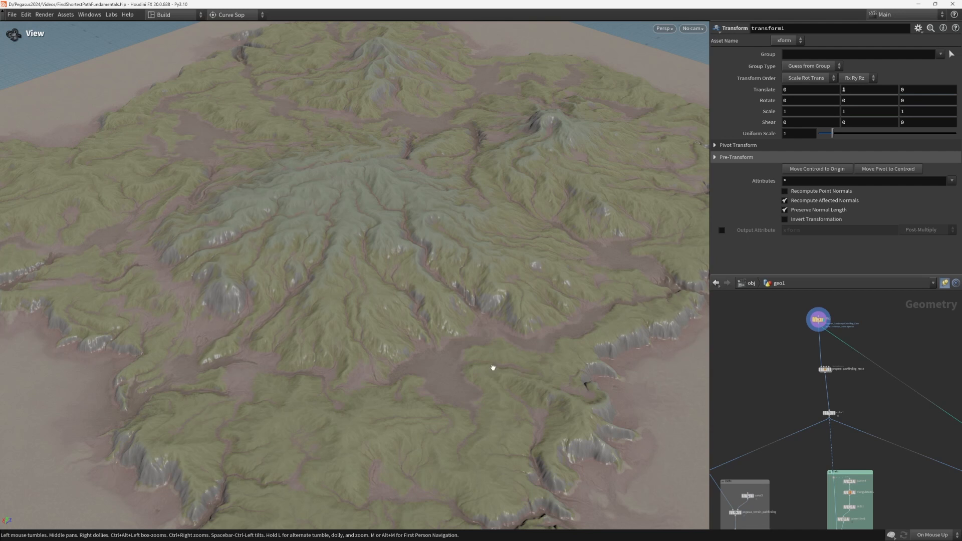
Switch to the browser, look through the Project Pegasus tutorials on the SideFX page, and return to Houdini.
key(alt+Tab)
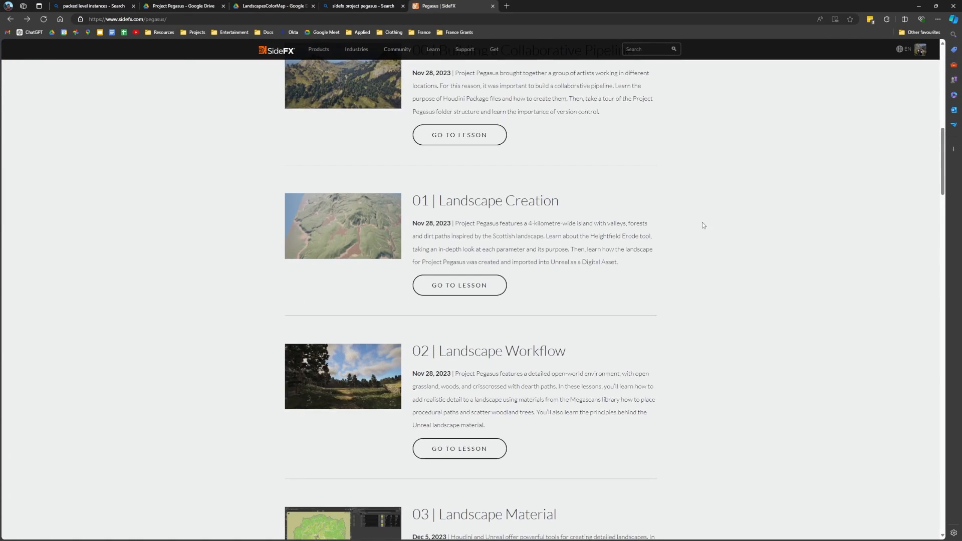
scroll(702, 227, up, 9)
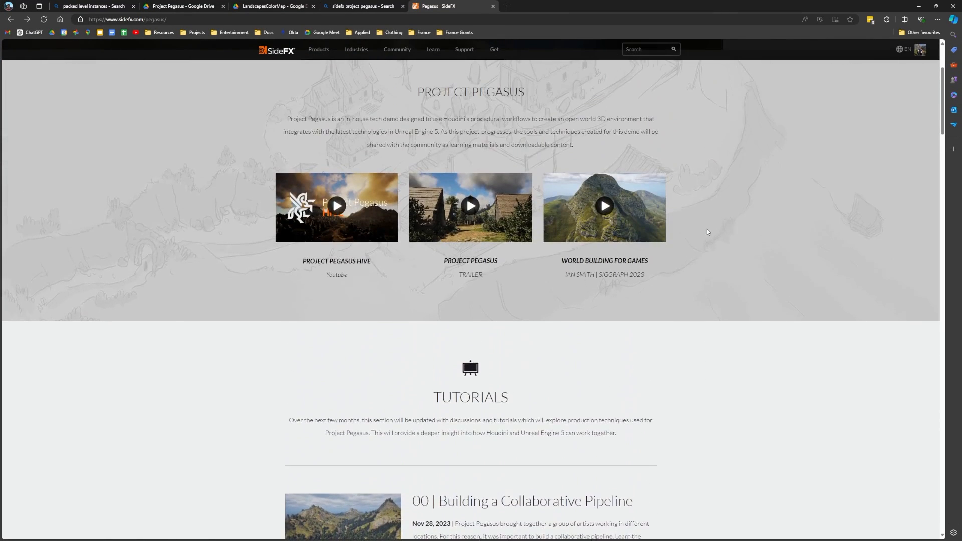
scroll(705, 228, up, 3)
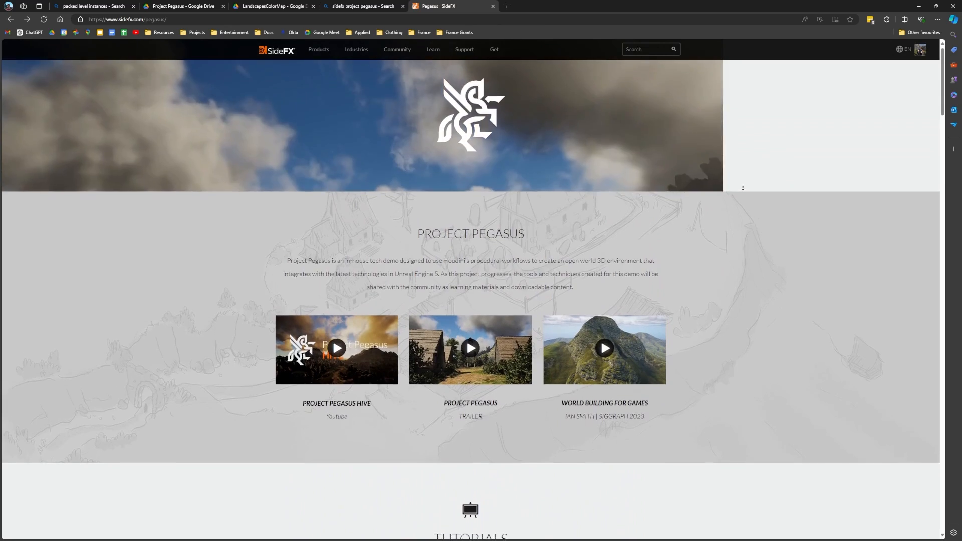
scroll(743, 187, down, 5)
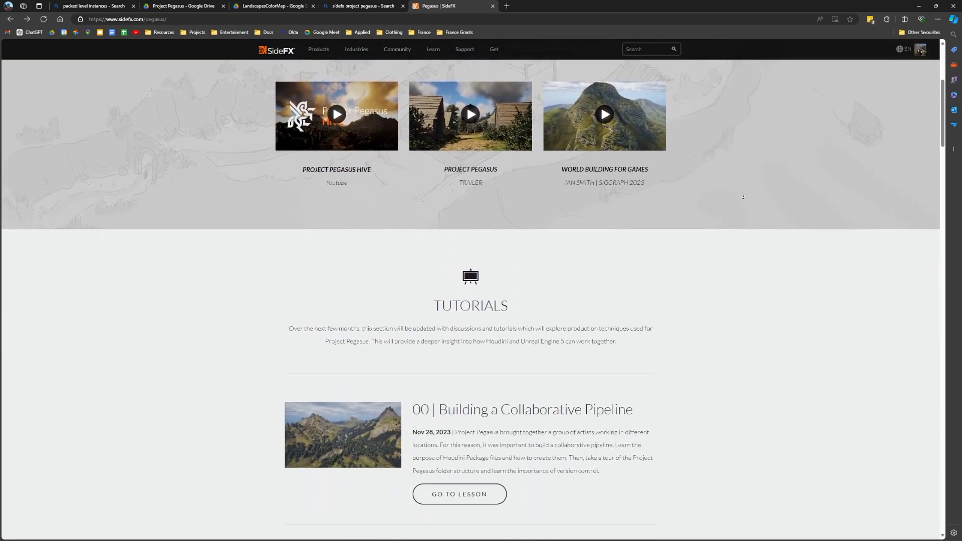
scroll(743, 197, down, 5)
scroll(743, 197, down, 8)
scroll(743, 202, down, 7)
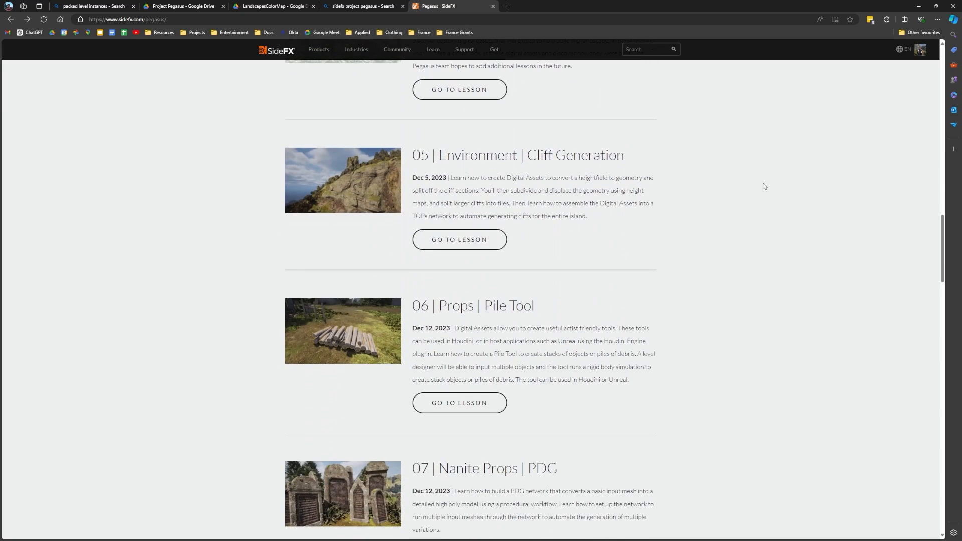
click(919, 5)
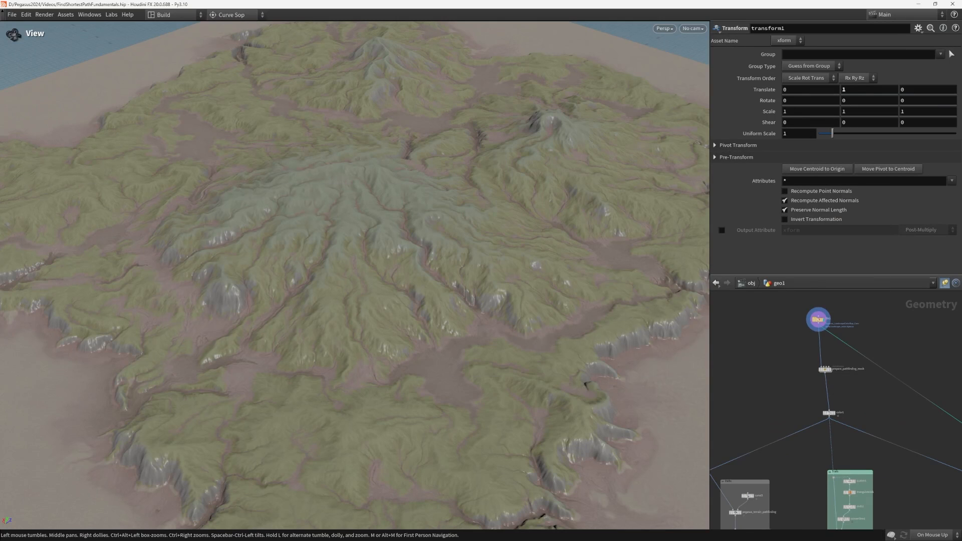
Add a Blast node fed by the file1 node, placed beside the main network branch.
drag(480, 319, 405, 278)
mouse_move(777, 341)
middle_down()
mouse_move(758, 370)
mouse_move(770, 344)
mouse_move(788, 342)
middle_up()
scroll(789, 342, up, 5)
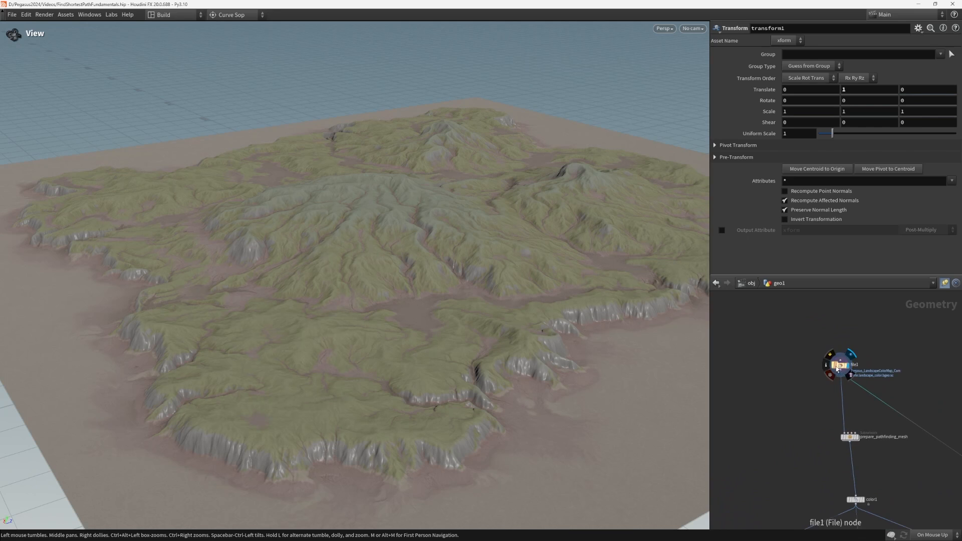
click(828, 334)
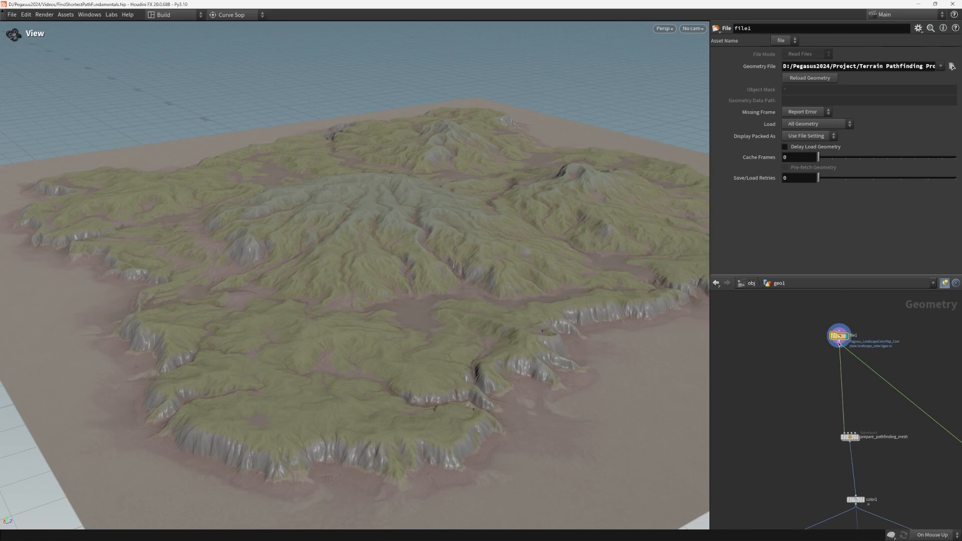
scroll(802, 346, up, 2)
key(Tab)
text(bl)
key(Return)
click(777, 352)
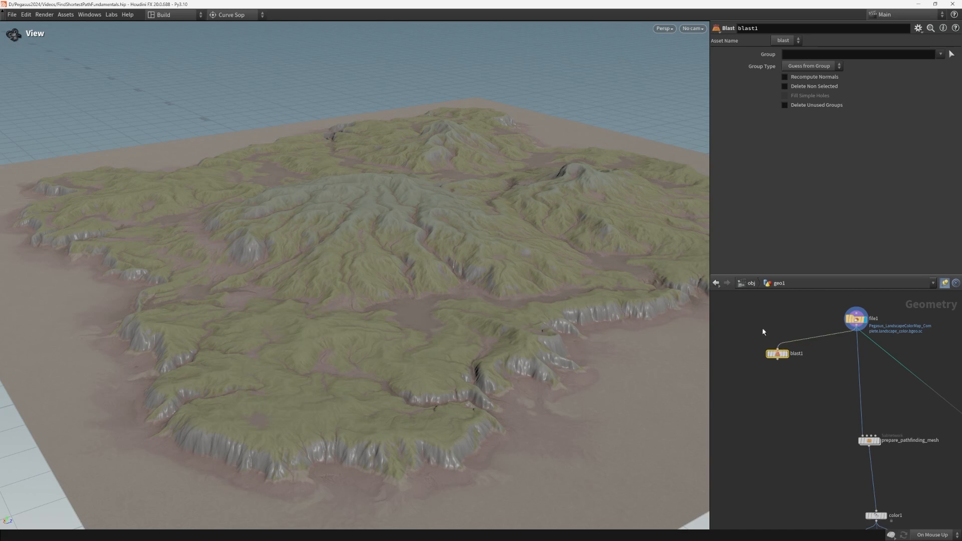
middle_drag(767, 333, 805, 351)
click(823, 372)
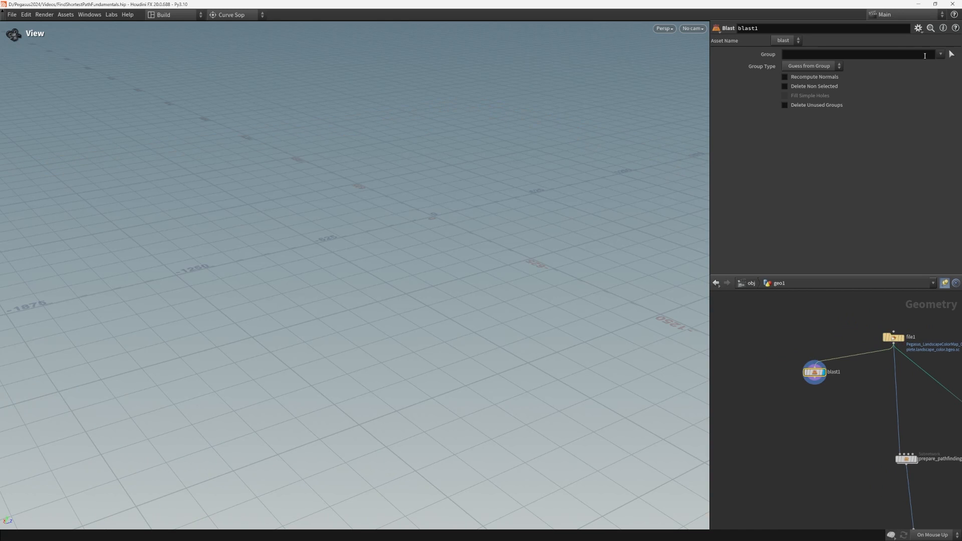
click(941, 55)
click(926, 130)
click(809, 86)
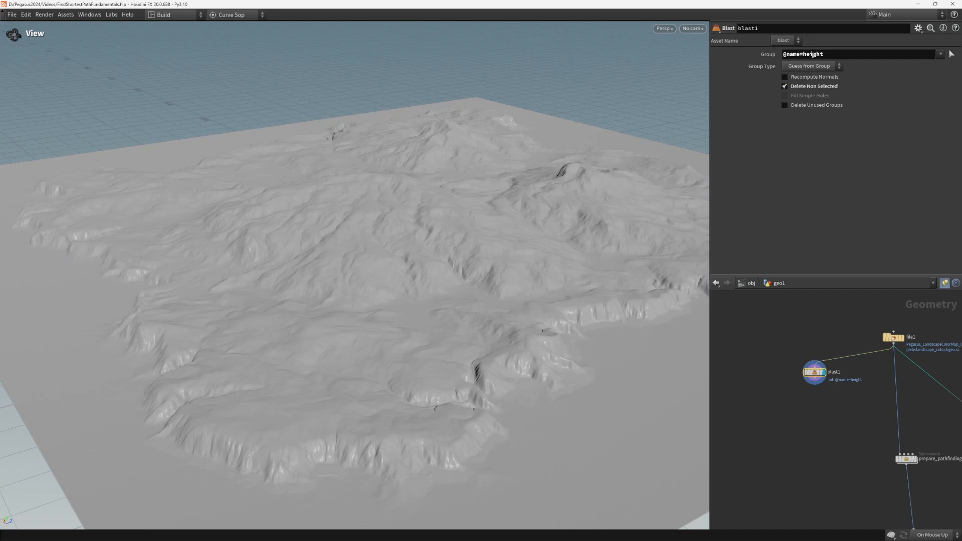
Examine the Blast node's information for the height layer's resolution and voxel size.
click(801, 371)
drag(607, 539, 593, 128)
scroll(606, 249, down, 5)
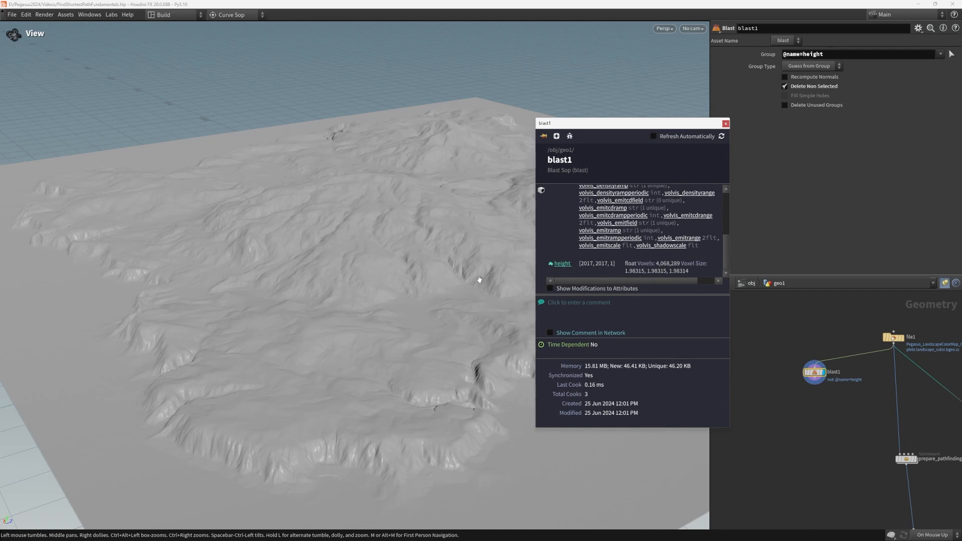
click(726, 124)
Add a ROP Geometry Output node connected below the Blast node.
drag(453, 208, 469, 237)
scroll(901, 343, down, 3)
scroll(839, 373, up, 3)
drag(866, 348, 836, 343)
middle_drag(860, 379, 803, 382)
key(Tab)
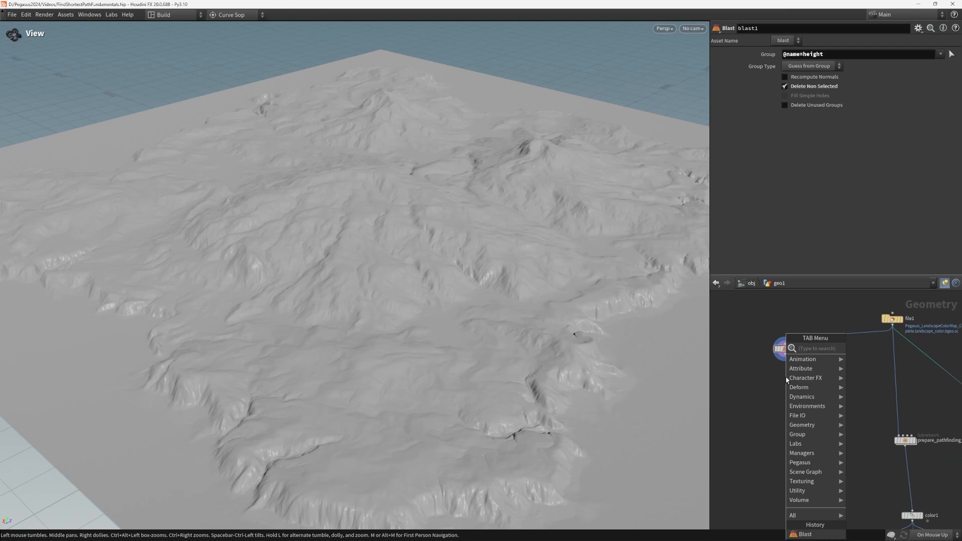
text(ropg)
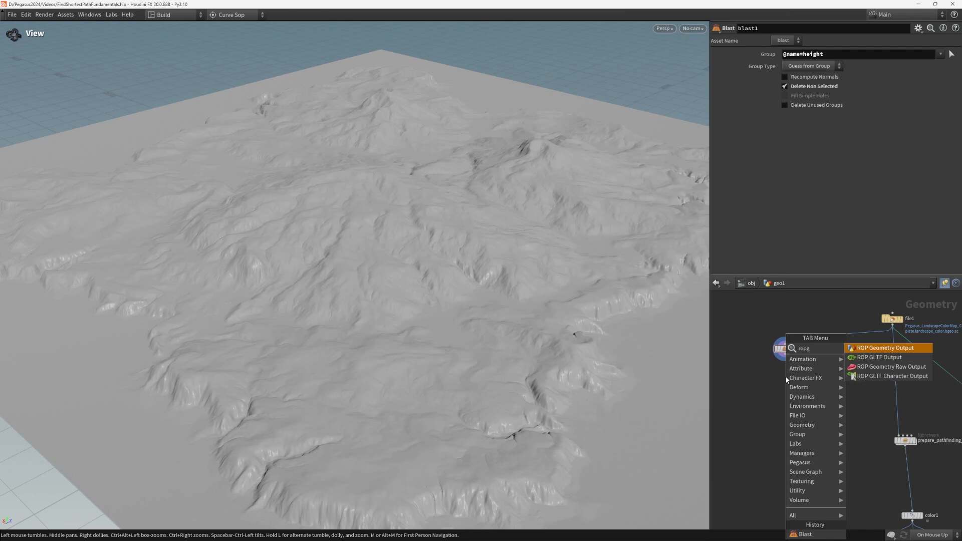
key(Return)
click(787, 377)
drag(785, 355, 785, 372)
drag(834, 369, 771, 398)
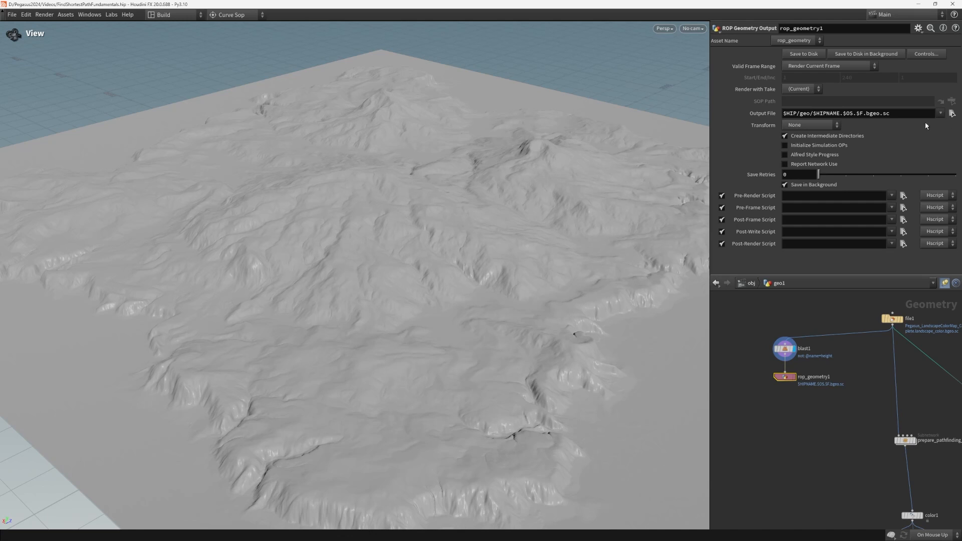
Set the output file to Pegasus_2024_Heightmap.bgeo.sc in D:/Pegasus2024/Project/Terrain Pathfinding Project Files and save the scene.
click(952, 113)
drag(701, 10, 488, 127)
click(416, 201)
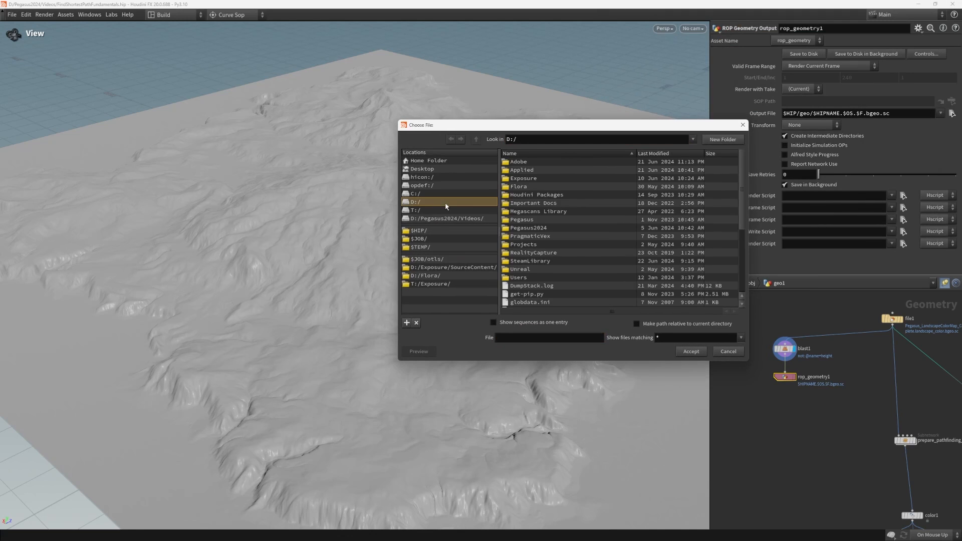
double_click(556, 228)
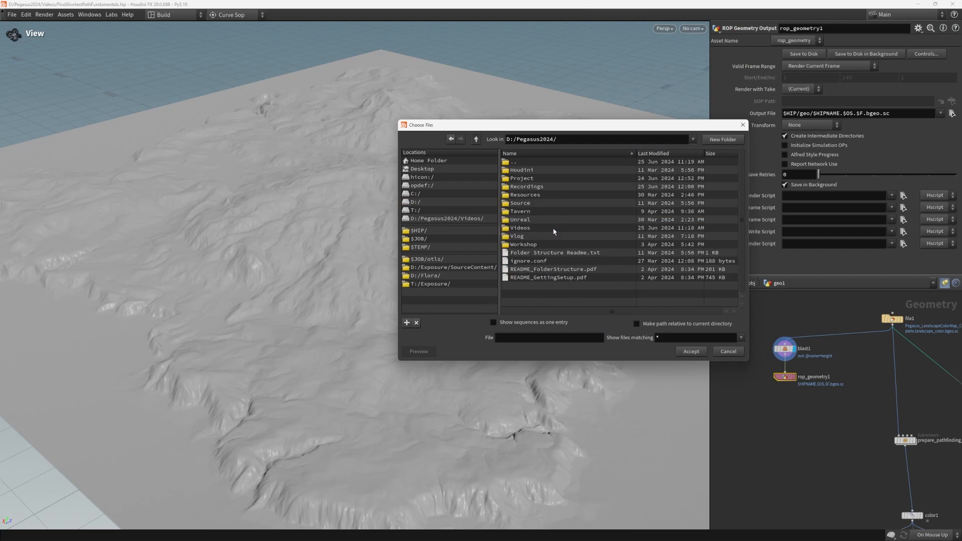
double_click(556, 179)
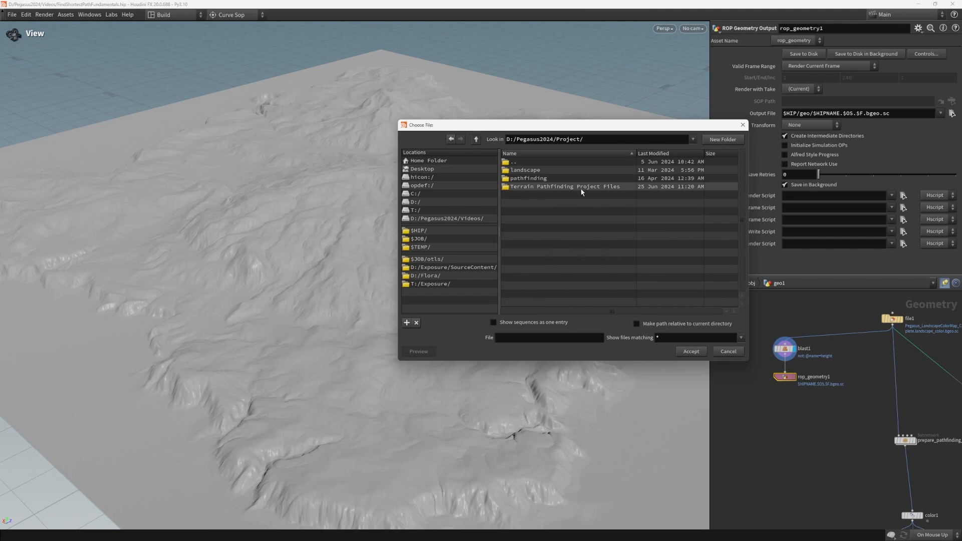
double_click(566, 187)
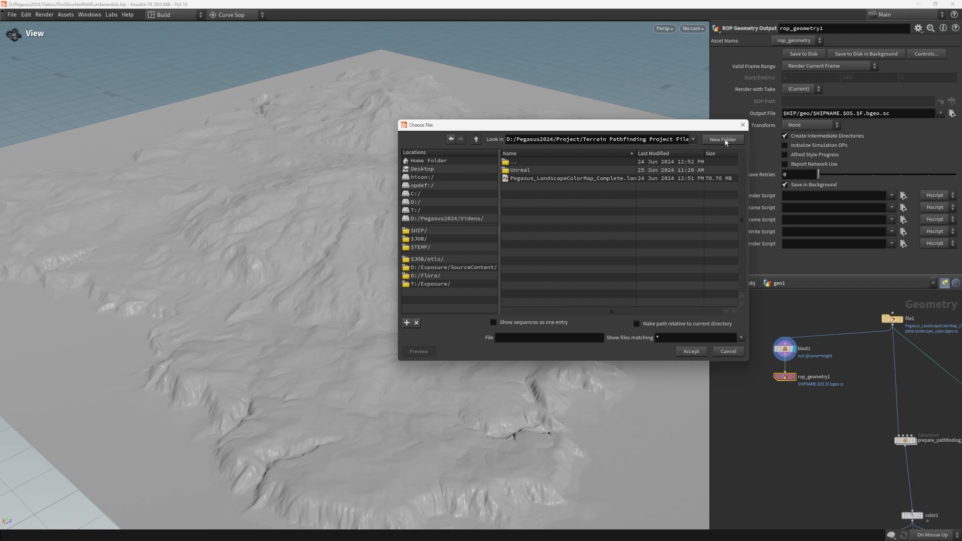
click(531, 339)
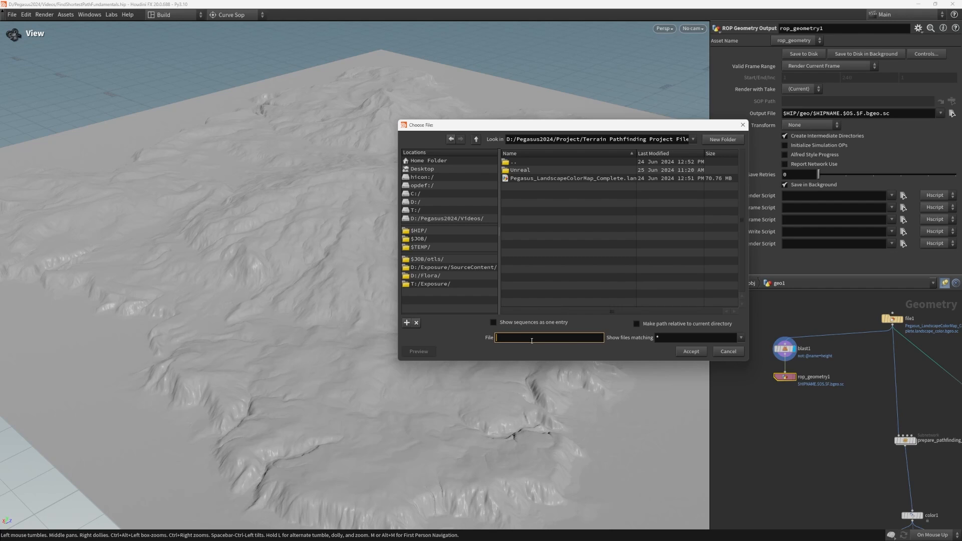
text(Pegasus_2024_Heightmap.bgeo.sc)
click(690, 352)
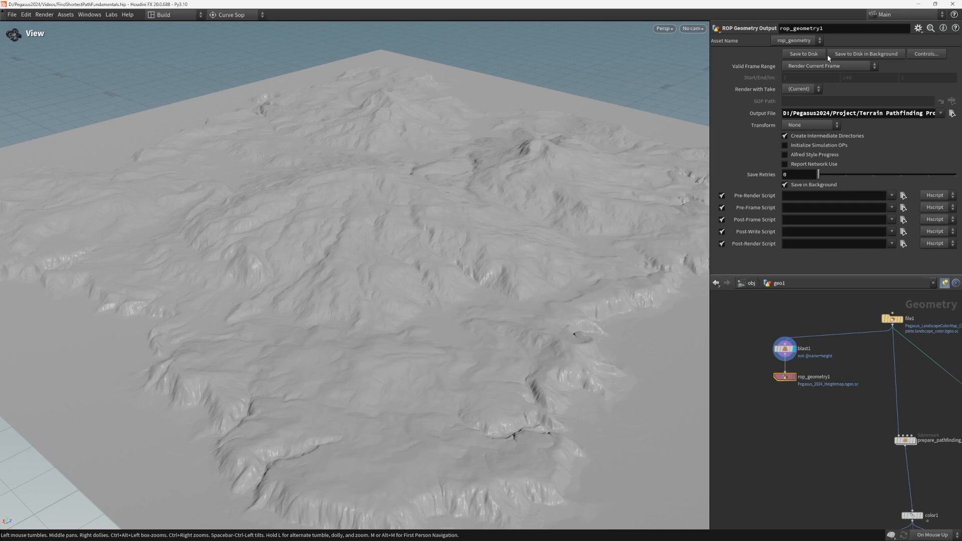
key(ctrl+s)
Display the file1 node and examine its primitive layer names in the Geometry Spreadsheet.
middle_drag(806, 327, 753, 351)
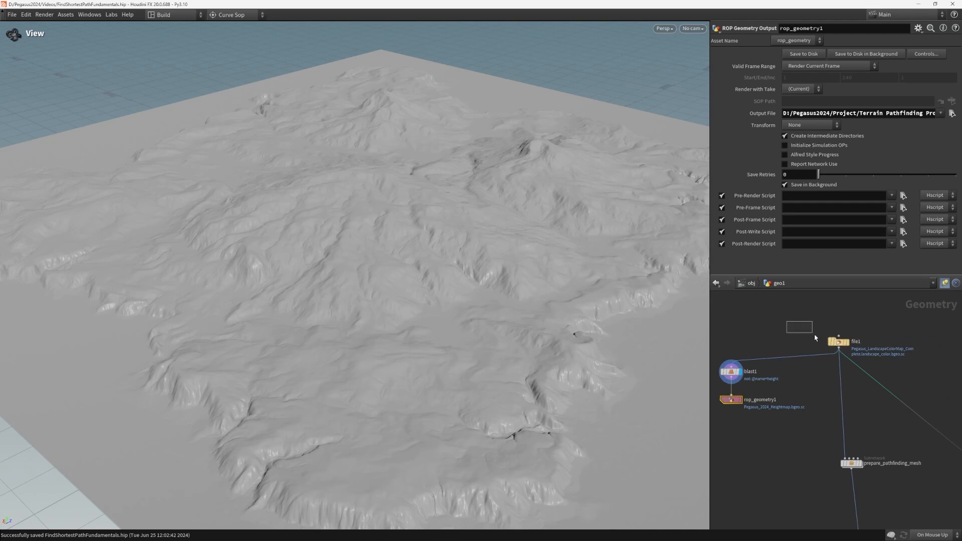
click(838, 342)
click(851, 330)
drag(485, 268, 426, 231)
right_click(838, 342)
click(877, 394)
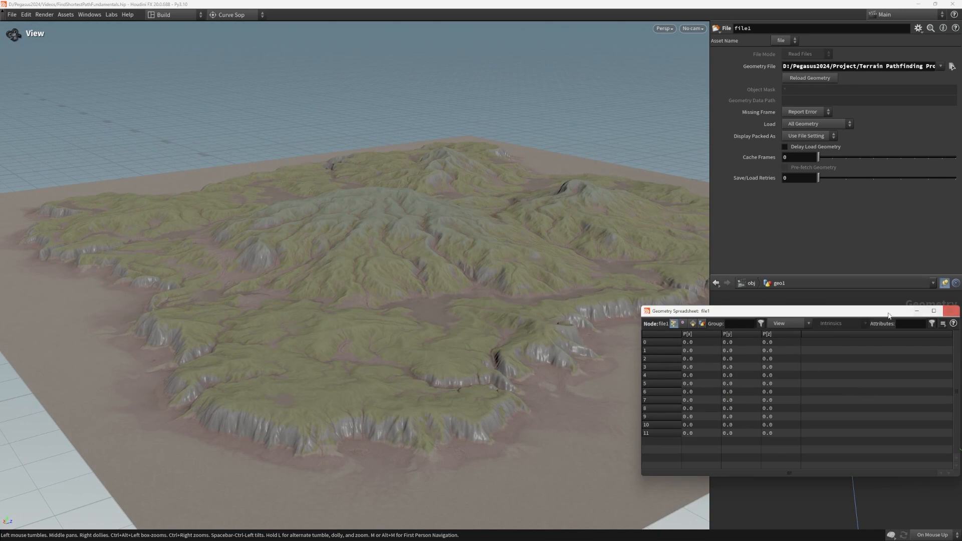
drag(816, 314, 496, 232)
click(374, 241)
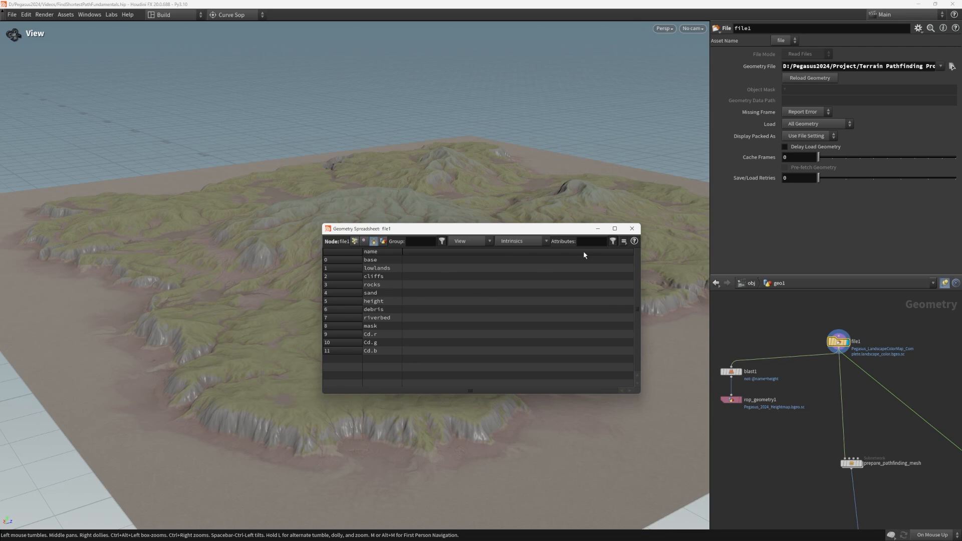
click(632, 229)
Display the Blast node's height-only terrain and inspect it in the viewport.
drag(908, 329, 803, 366)
drag(813, 330, 924, 372)
drag(472, 247, 491, 280)
middle_drag(742, 377, 805, 356)
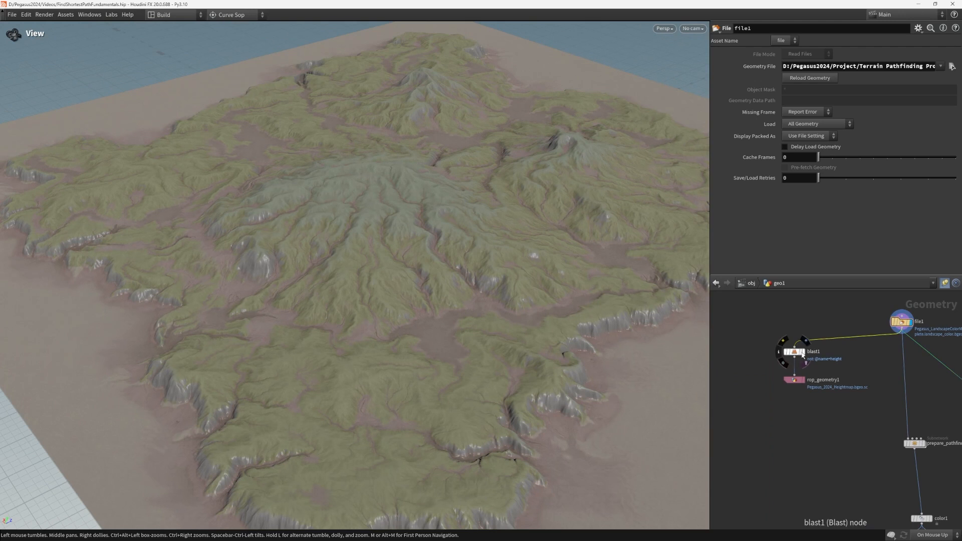
click(802, 352)
drag(388, 291, 506, 273)
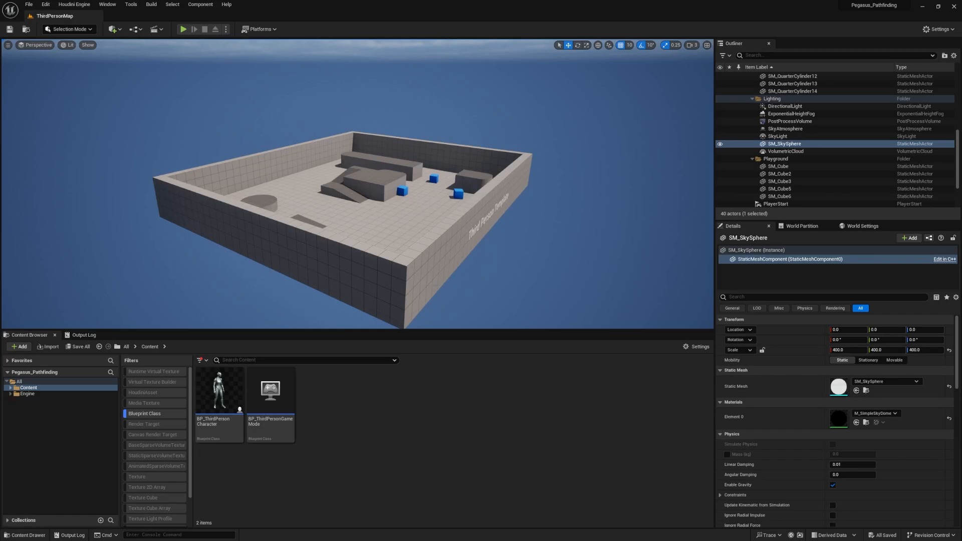
Switch to the Unreal project and look over the available Houdini Engine plugin commands.
mouse_move(358, 184)
right_down()
mouse_move(341, 183)
mouse_move(358, 188)
right_up()
scroll(358, 183, down, 3)
key(w)
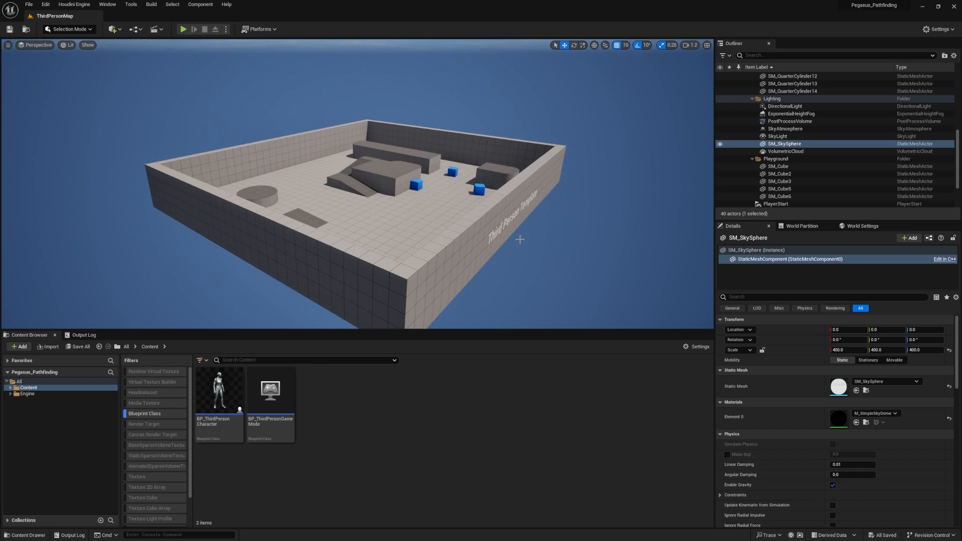
click(75, 5)
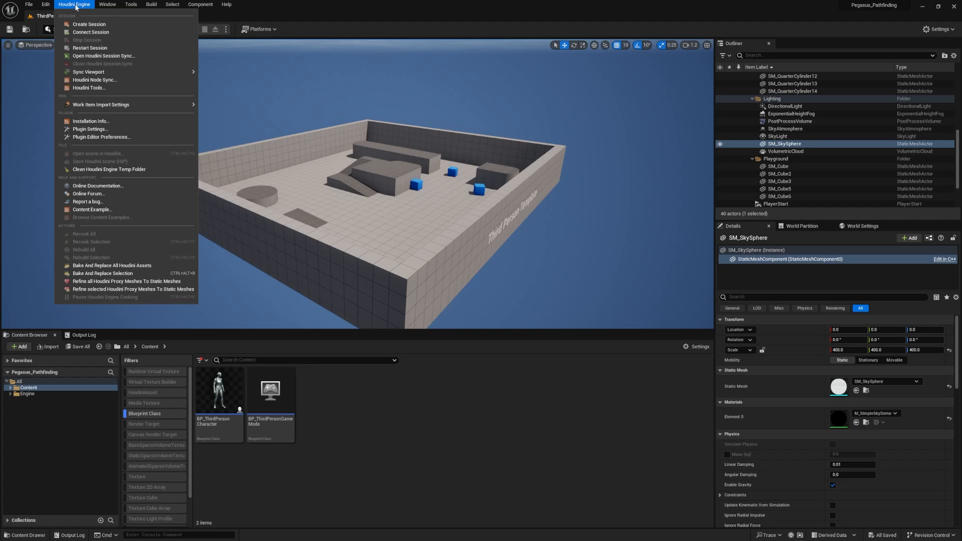
right_drag(488, 127, 490, 143)
Create a new level from the Basic template.
click(29, 4)
click(45, 24)
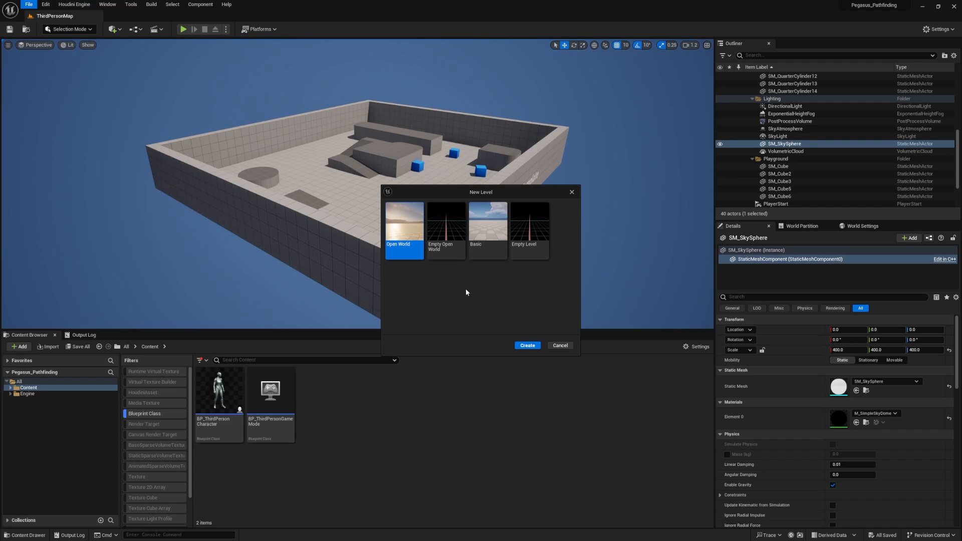
click(488, 233)
double_click(493, 239)
Delete the default floor from the new level.
mouse_move(451, 179)
right_down()
mouse_move(450, 201)
mouse_move(451, 150)
mouse_move(451, 178)
right_up()
key(s)
scroll(451, 179, up, 5)
click(451, 179)
key(Delete)
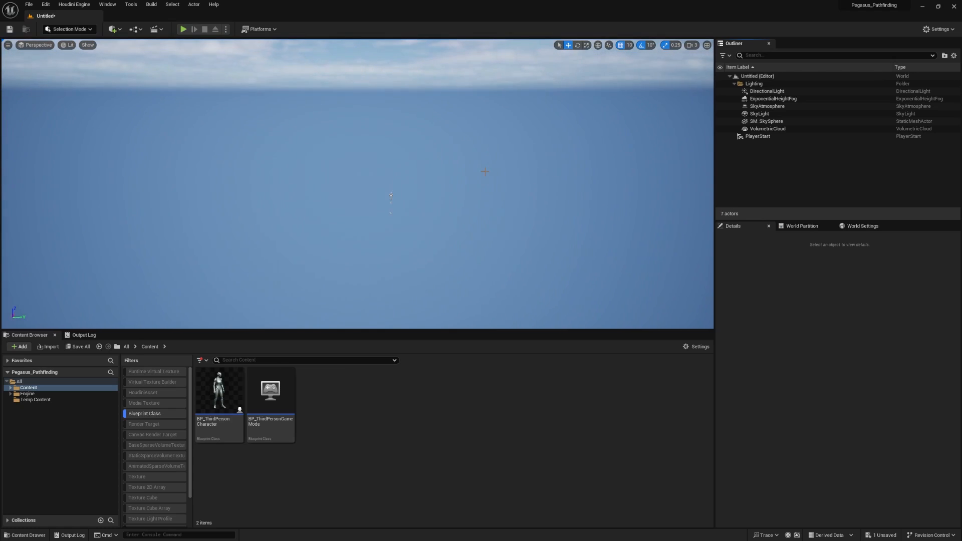
Check the Content Browser's view settings for engine and plugin content visibility.
click(575, 395)
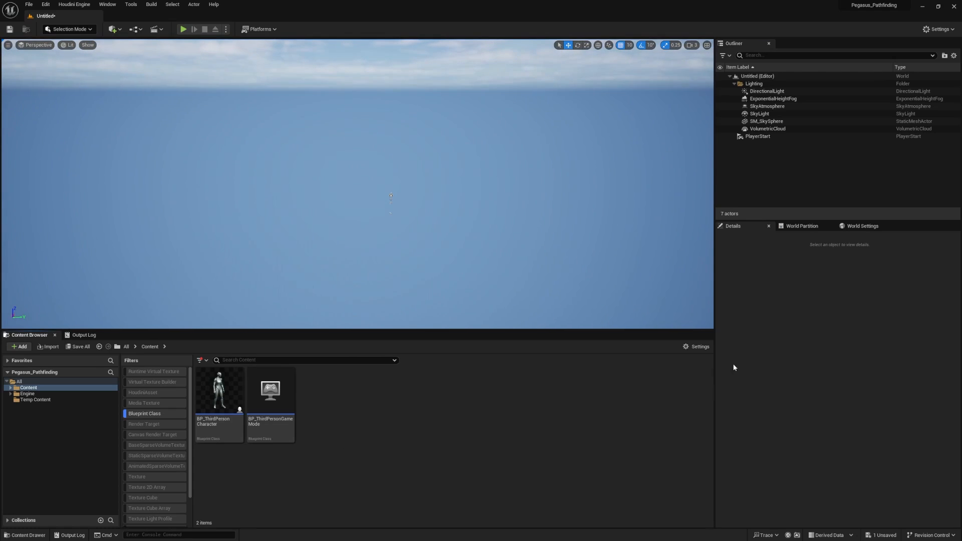
click(697, 347)
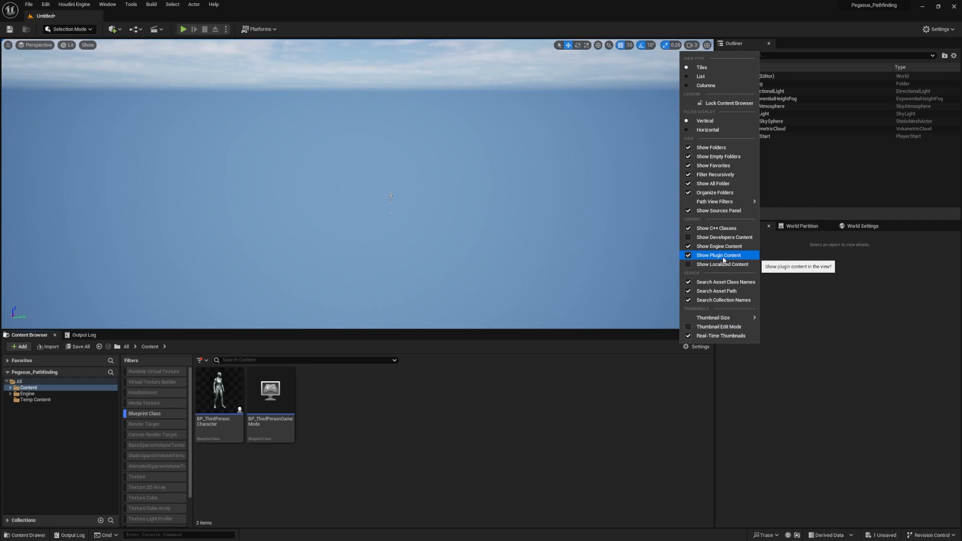
click(494, 493)
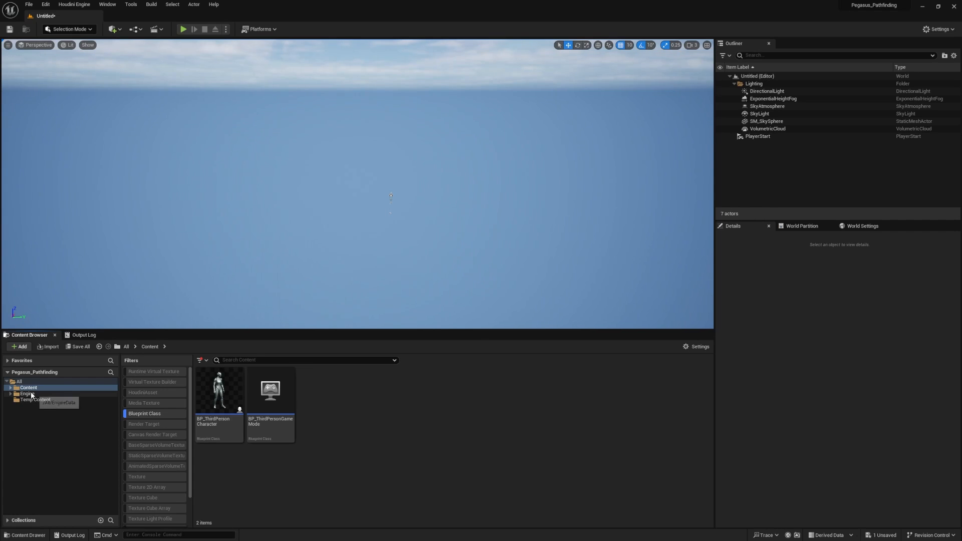
Show the Engine content folder and turn off the Blueprint Class filter.
click(28, 394)
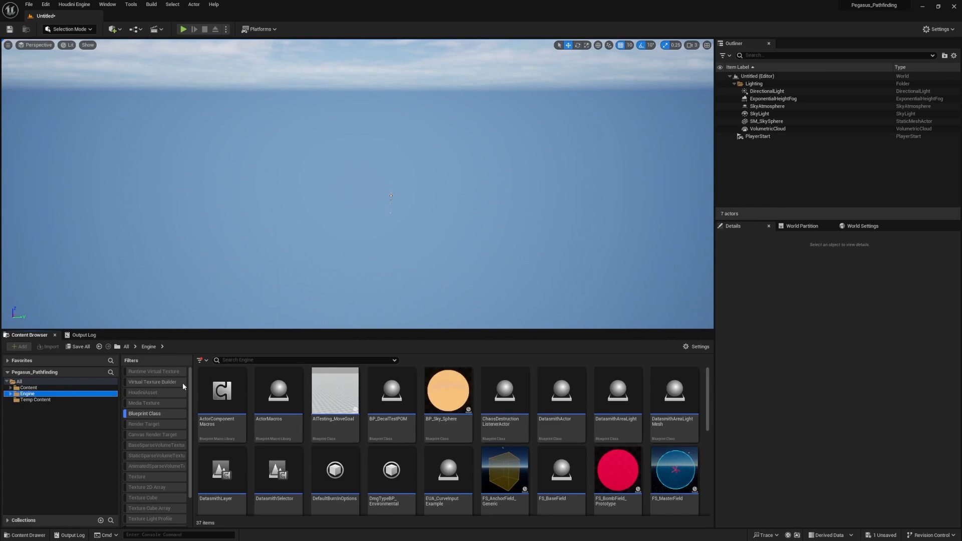
mouse_move(190, 391)
mouse_down()
mouse_move(197, 474)
mouse_move(196, 385)
mouse_up()
click(150, 415)
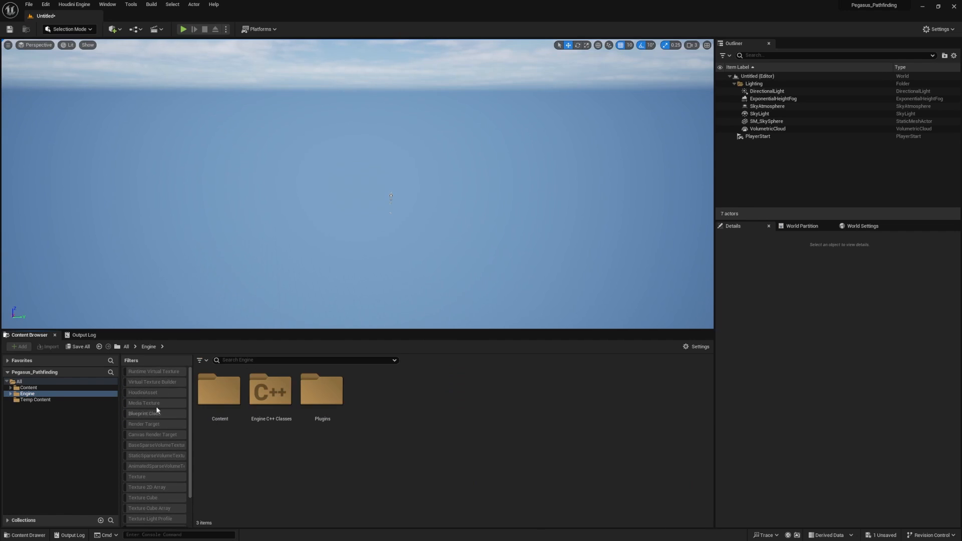
Check the HoudiniAsset entry among the miscellaneous filter types and filter the Engine content to HoudiniAsset.
click(203, 360)
click(202, 362)
click(202, 362)
mouse_move(233, 351)
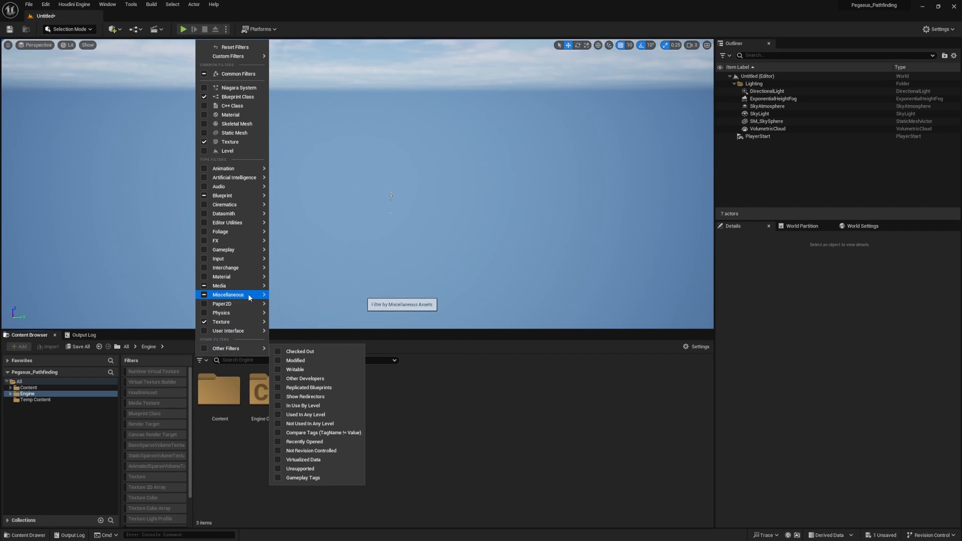
mouse_move(236, 295)
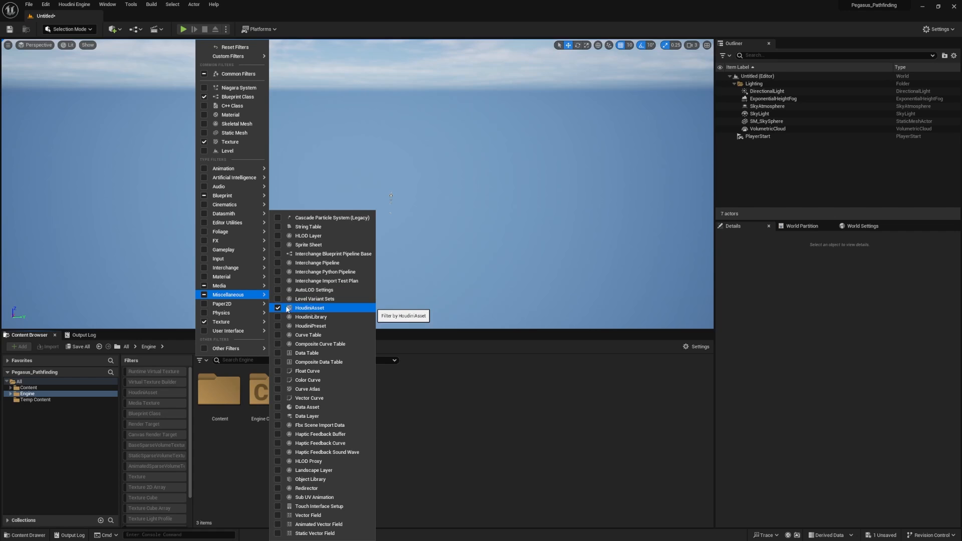
click(544, 400)
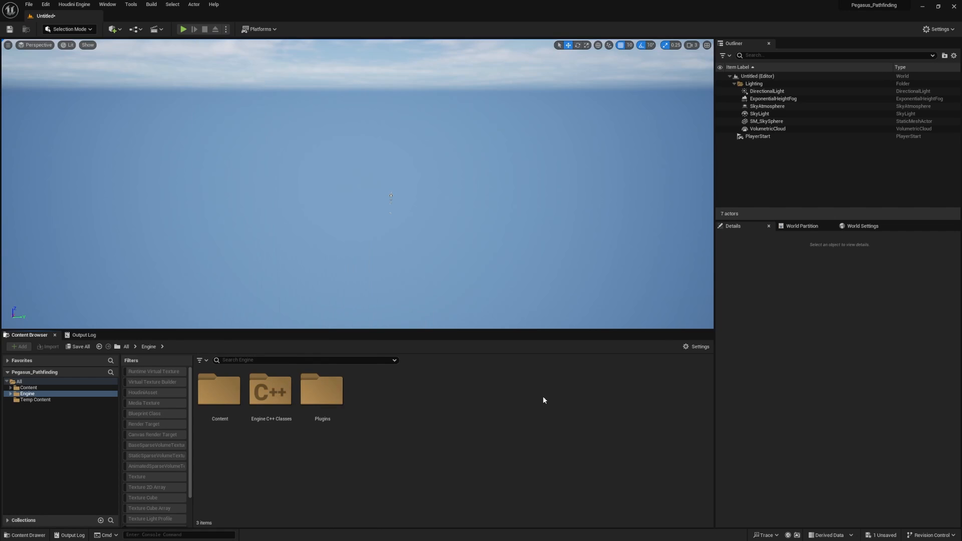
click(153, 392)
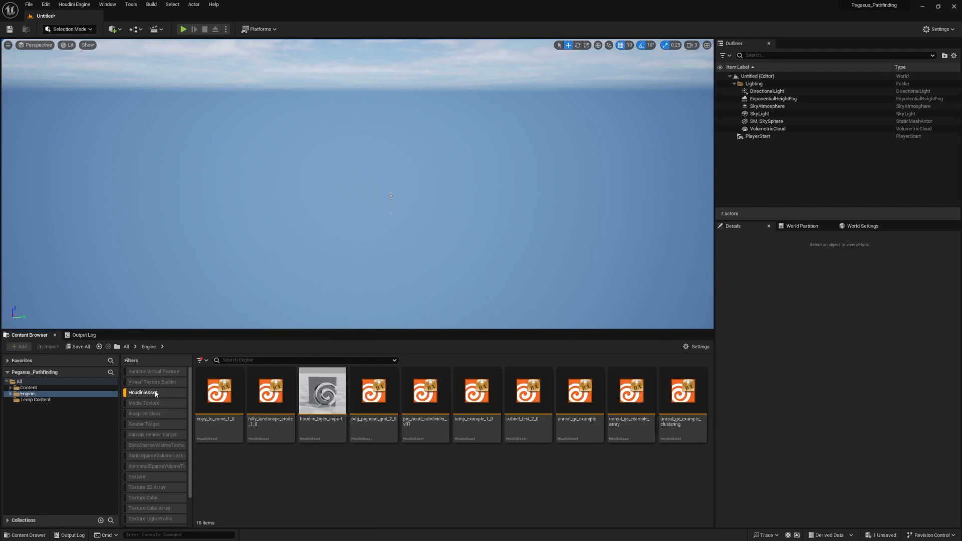
Instantiate the houdini_bgeo_import asset from the Engine content at the origin of the level.
click(16, 394)
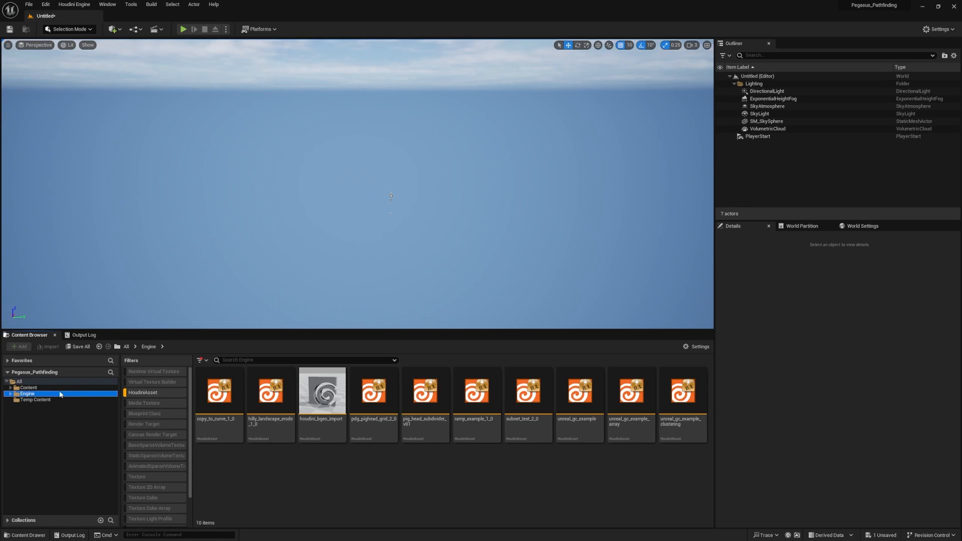
click(30, 388)
click(30, 394)
click(31, 400)
click(33, 394)
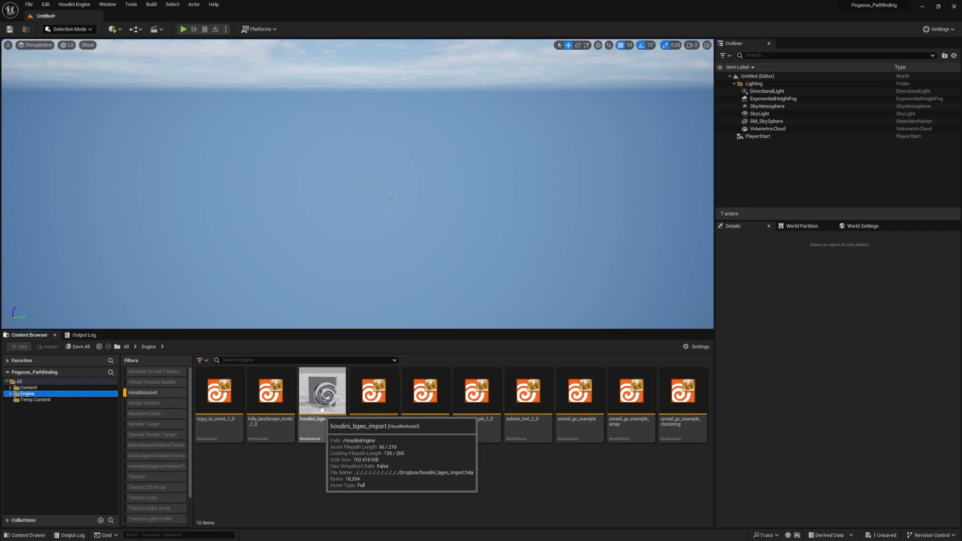
click(326, 438)
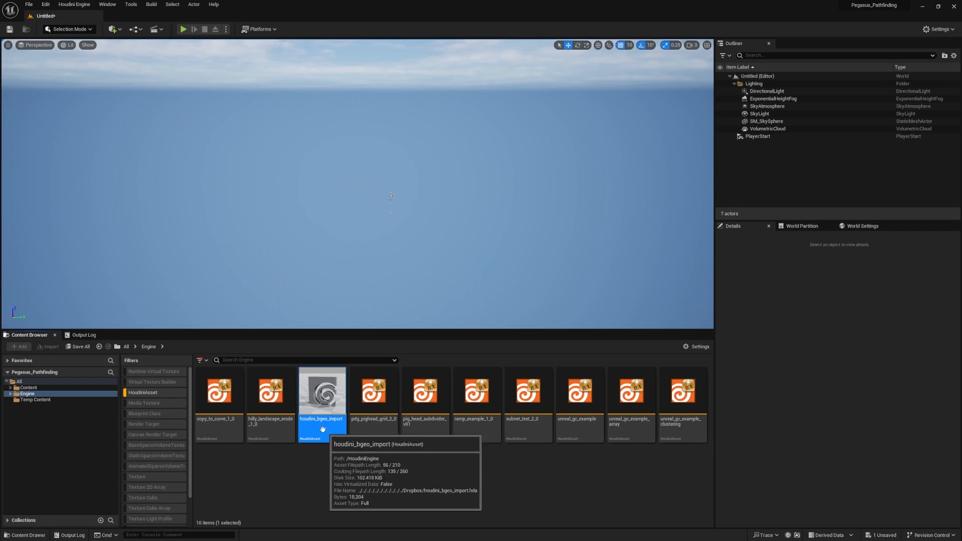
right_click(326, 438)
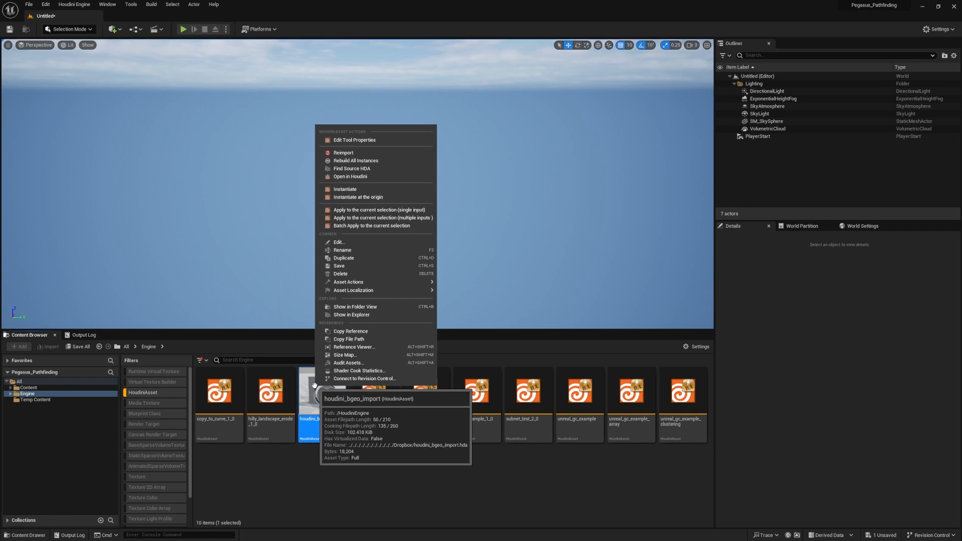
click(386, 196)
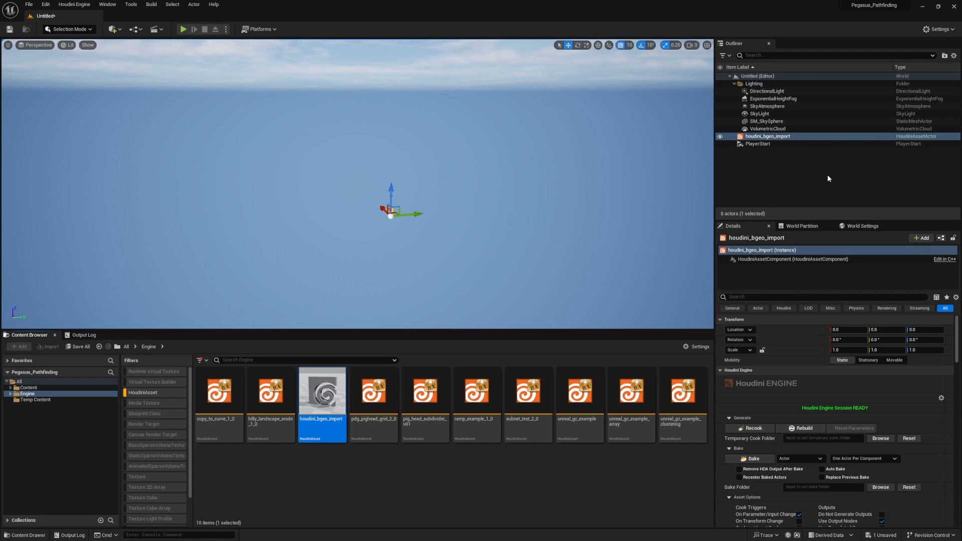
Set the Geometry File of houdini_bgeo_import to the exported height layer in the Pegasus2024 terrain pathfinding project folder.
scroll(748, 431, down, 5)
scroll(780, 431, down, 2)
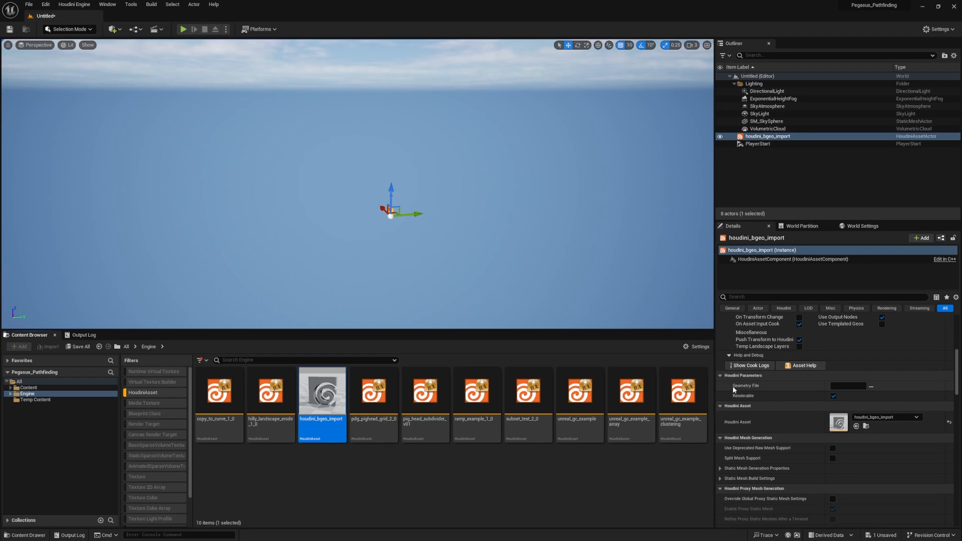
click(872, 387)
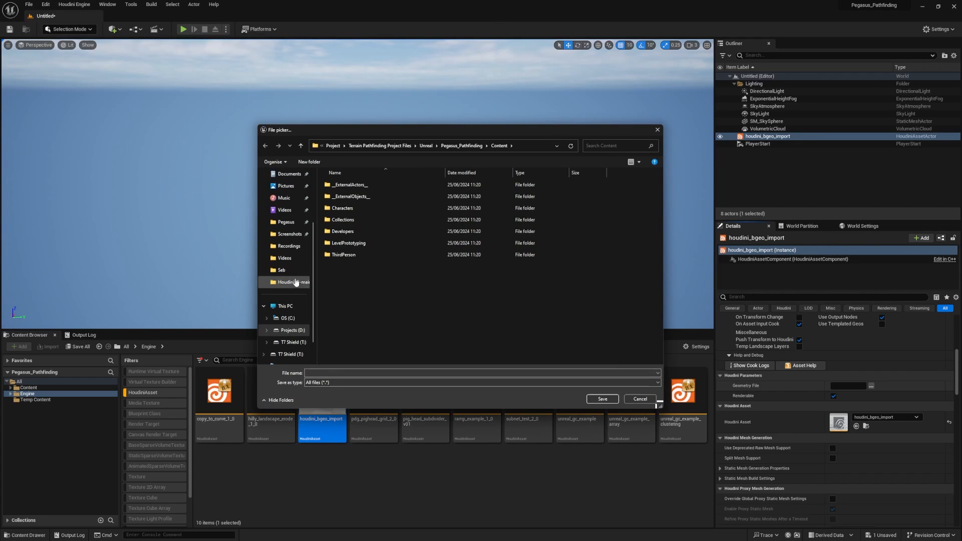
scroll(300, 282, down, 1)
click(292, 307)
double_click(379, 291)
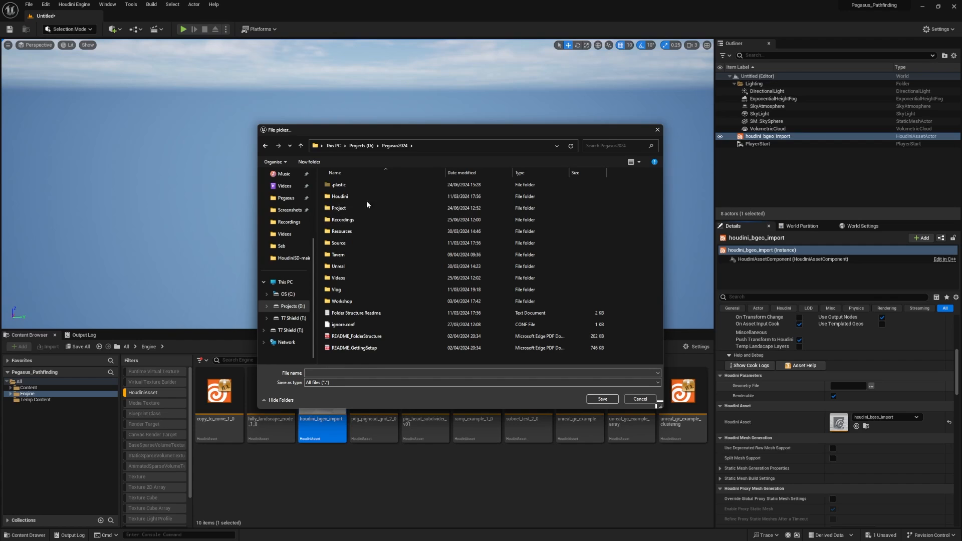
double_click(367, 208)
double_click(414, 207)
double_click(367, 199)
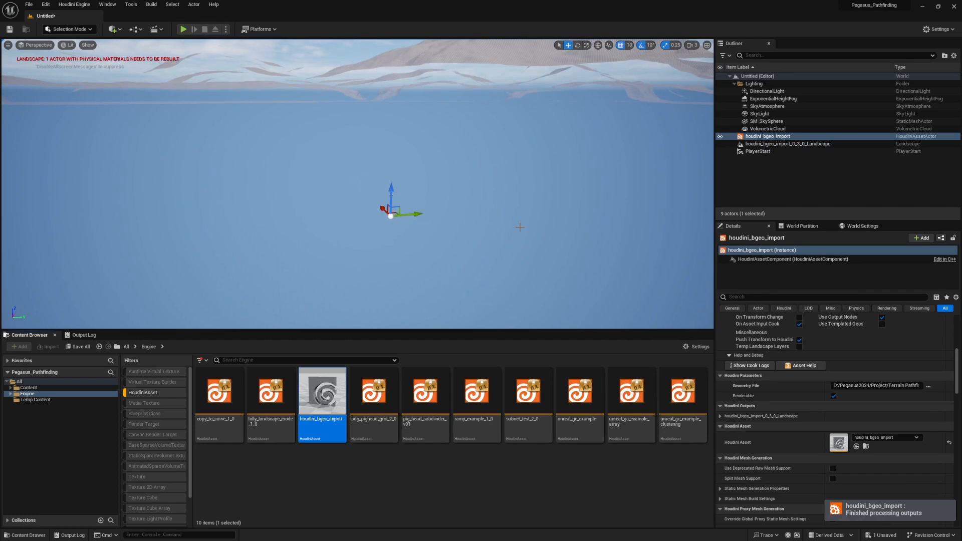
Examine the imported island landscape from above and from different angles.
right_drag(615, 232, 151, 254)
key(s)
scroll(604, 286, up, 5)
key(d)
scroll(288, 271, down, 1)
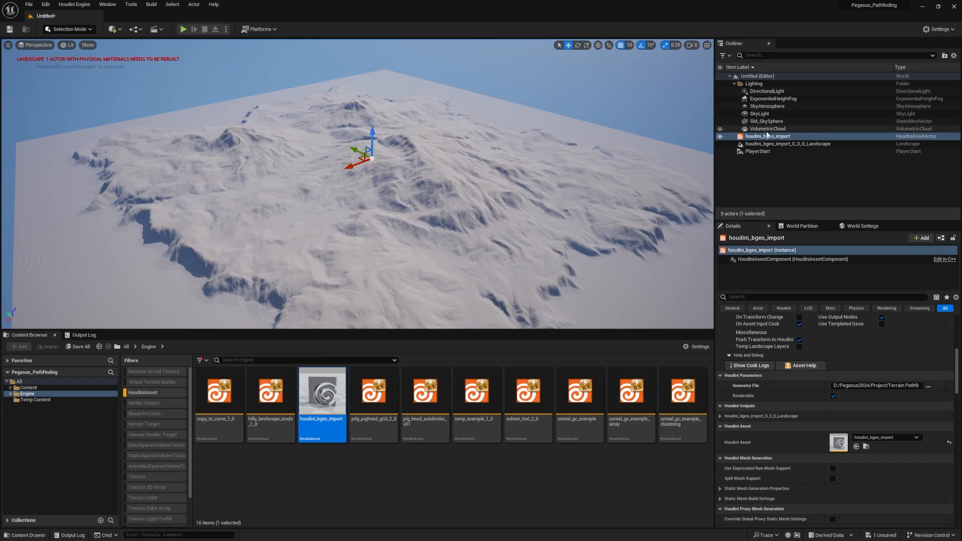
mouse_move(481, 169)
right_down()
mouse_move(449, 159)
mouse_move(466, 173)
right_up()
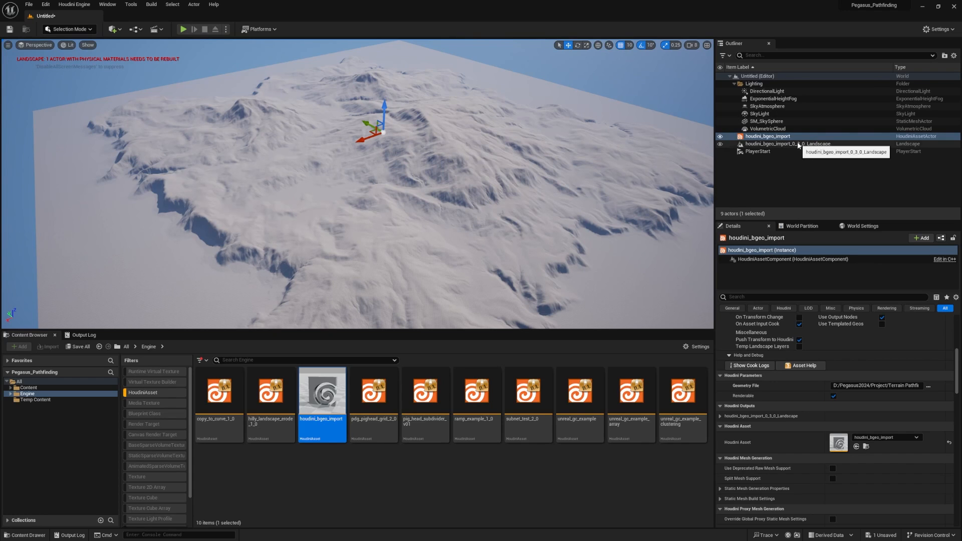
Bake houdini_bgeo_import as an actor with one actor per component, and delete the import actor from the level.
click(763, 143)
click(767, 137)
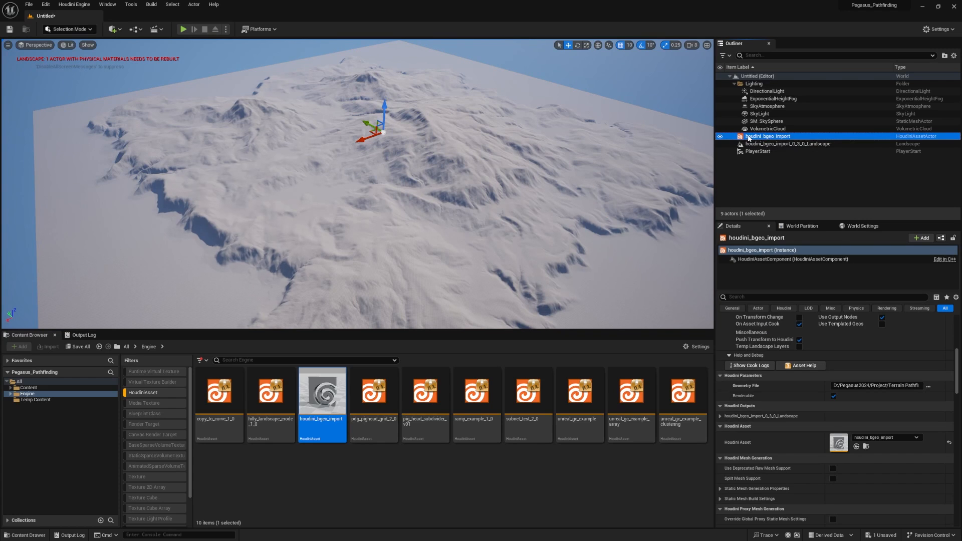
scroll(766, 431, up, 5)
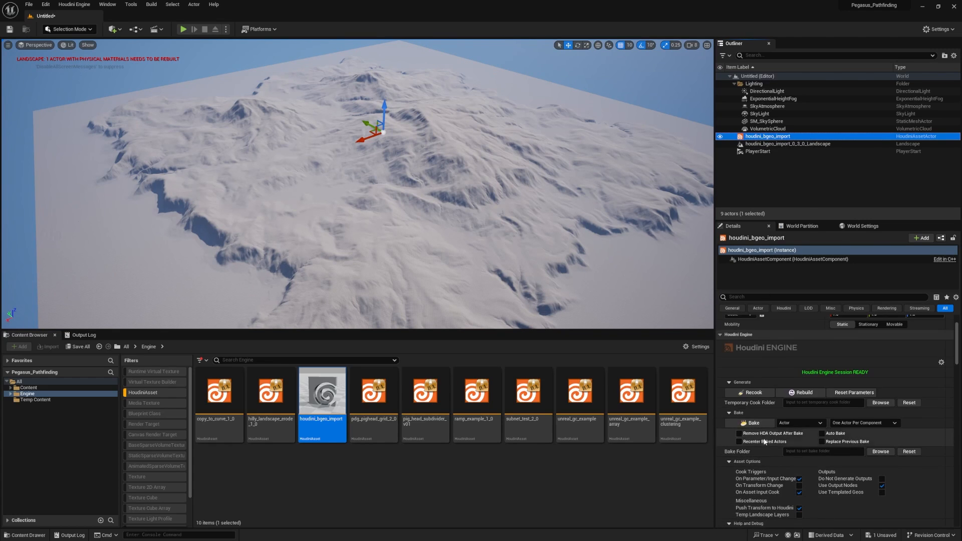
click(758, 425)
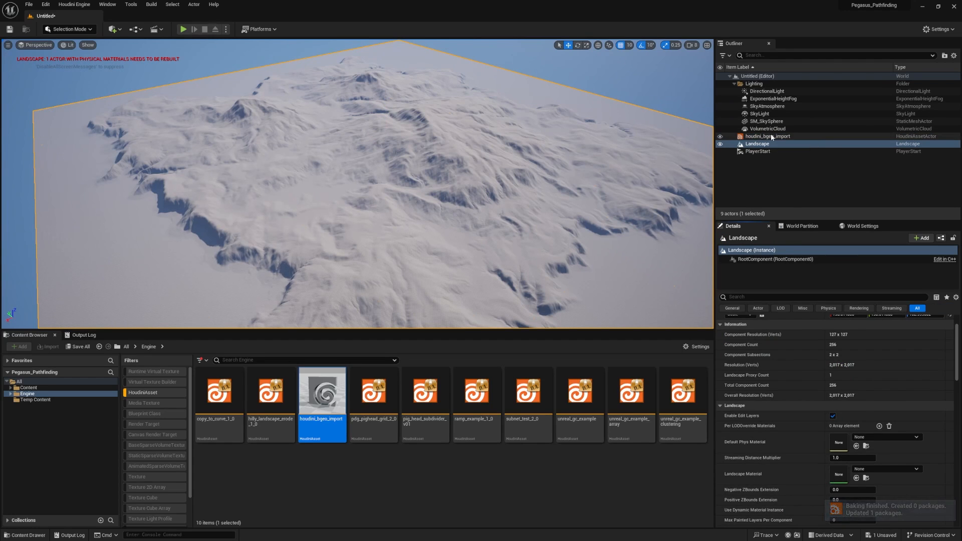
click(790, 136)
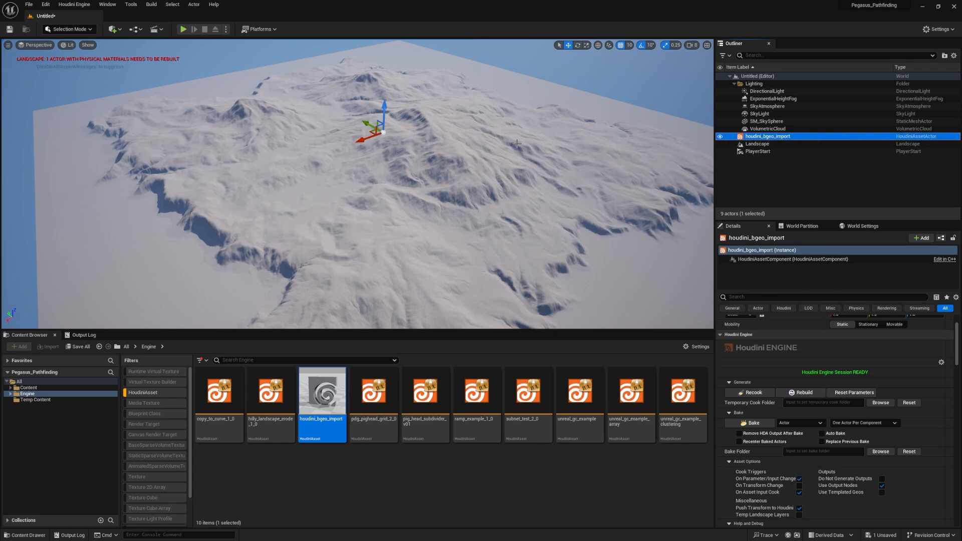
key(Delete)
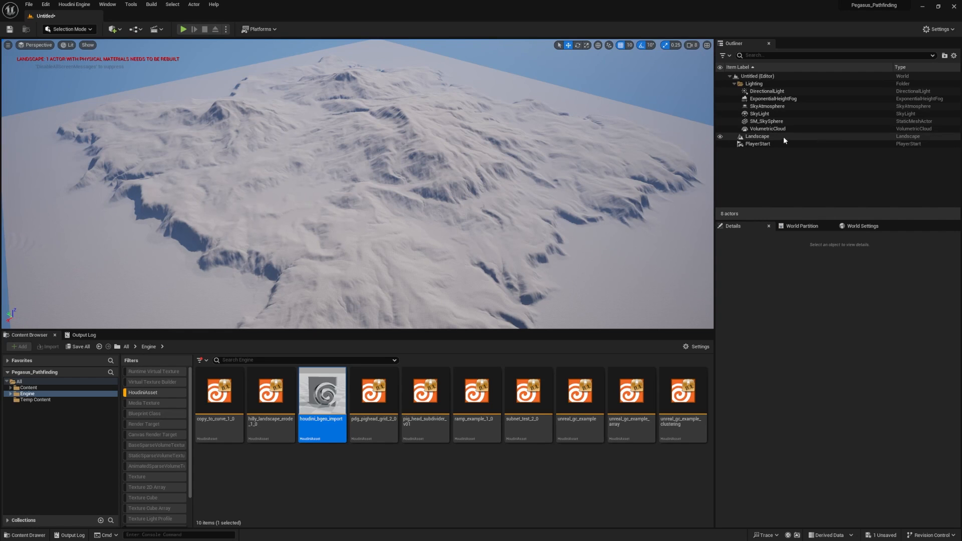
Save the level as L_Pegasus2024_Pathfinding in a new content folder named Pegasus2024.
right_drag(544, 171, 537, 138)
key(w)
key(s)
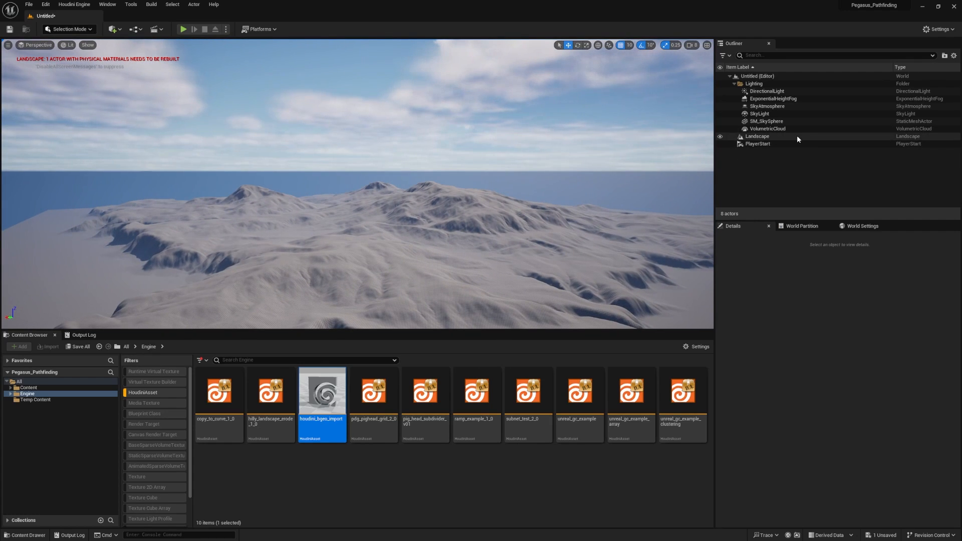
click(29, 4)
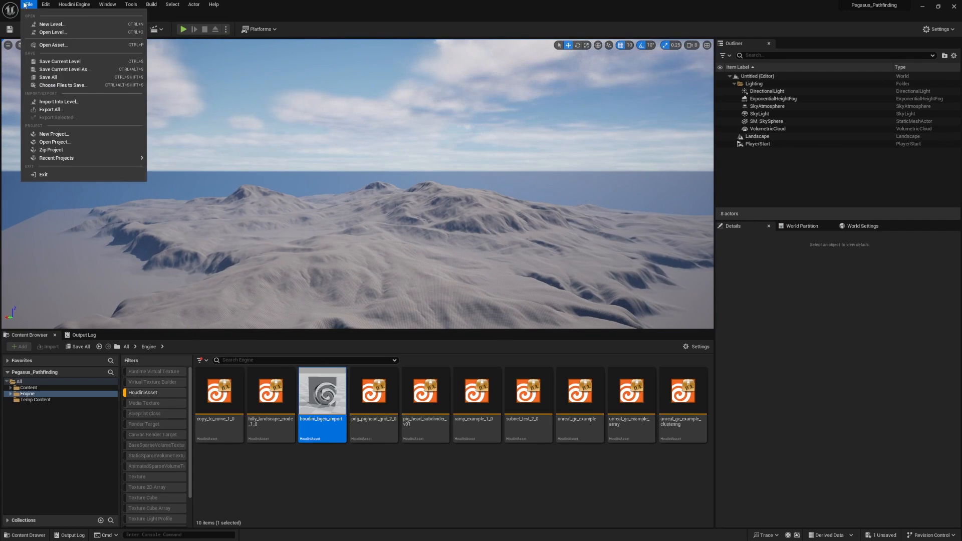
click(73, 68)
right_click(609, 244)
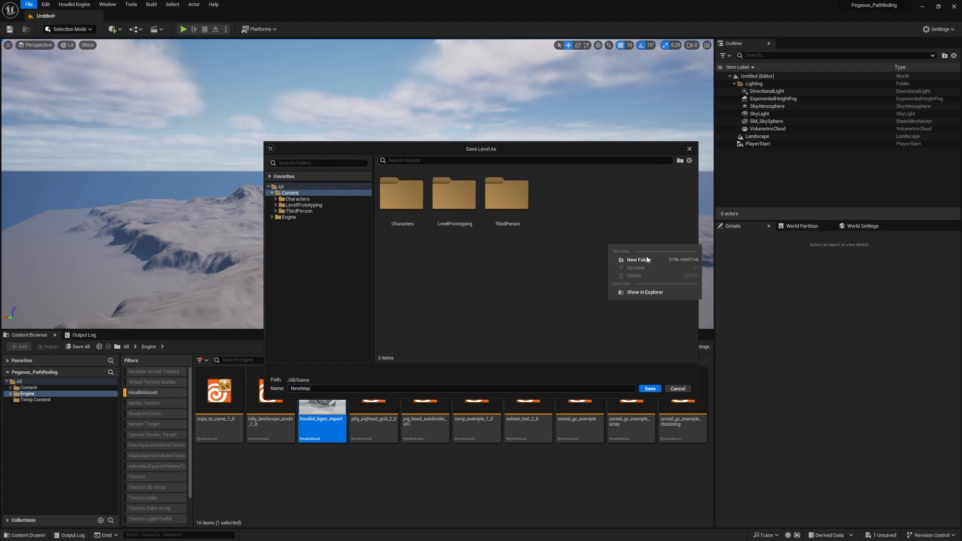
click(646, 257)
text(Pegasus2024)
key(Return)
double_click(508, 211)
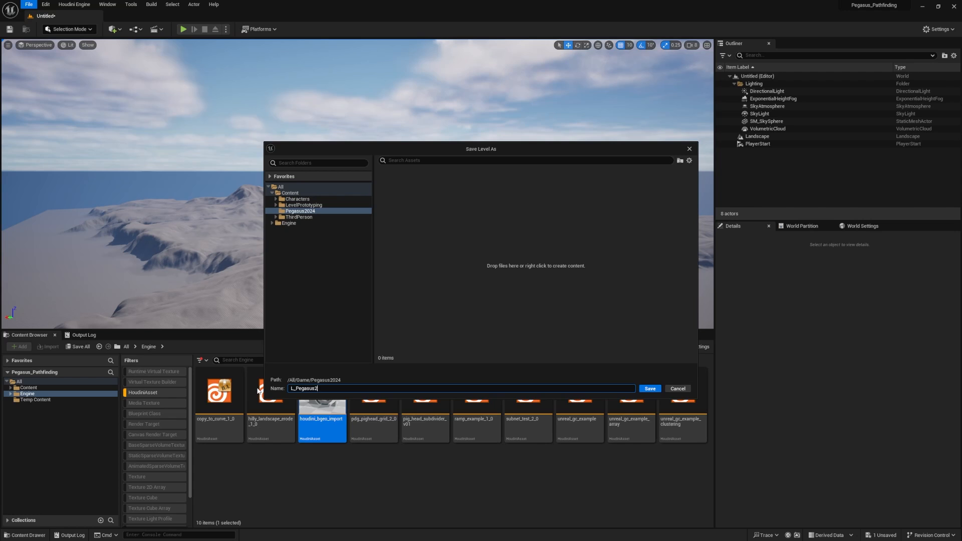
key(Return)
Turn off the HoudiniAsset filter and open the Pegasus2024 folder in the project content.
right_drag(358, 183, 198, 193)
scroll(426, 170, up, 1)
click(358, 75)
key(d)
scroll(441, 168, up, 1)
click(318, 455)
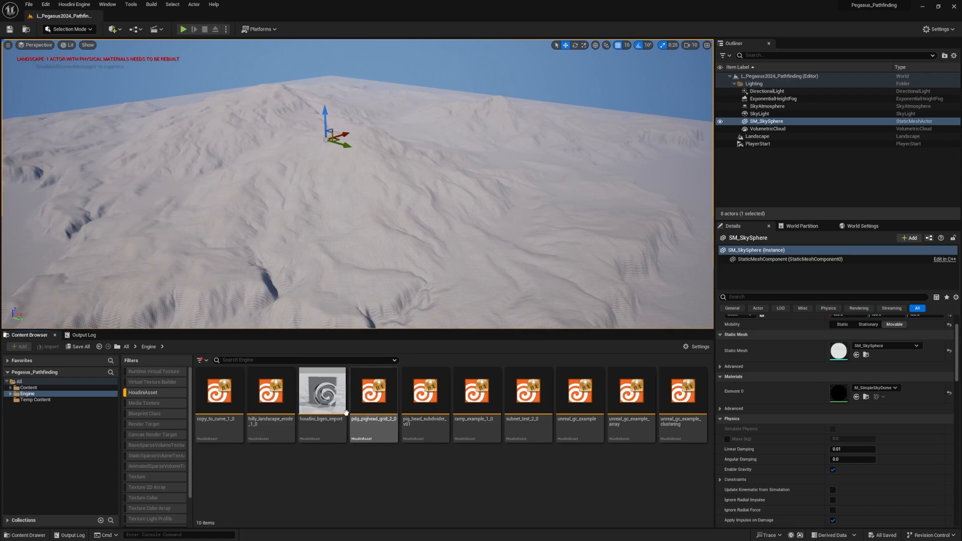
click(145, 393)
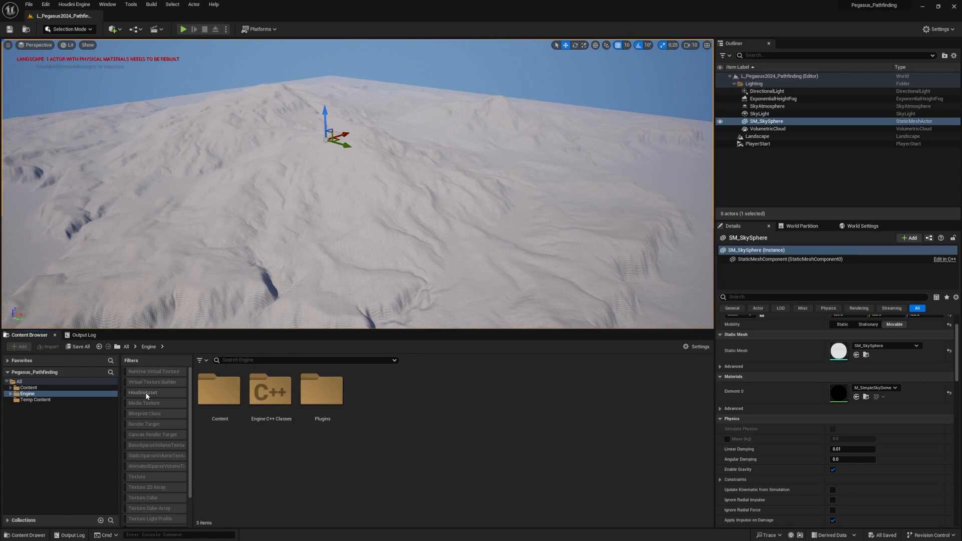
click(48, 389)
click(332, 401)
double_click(332, 402)
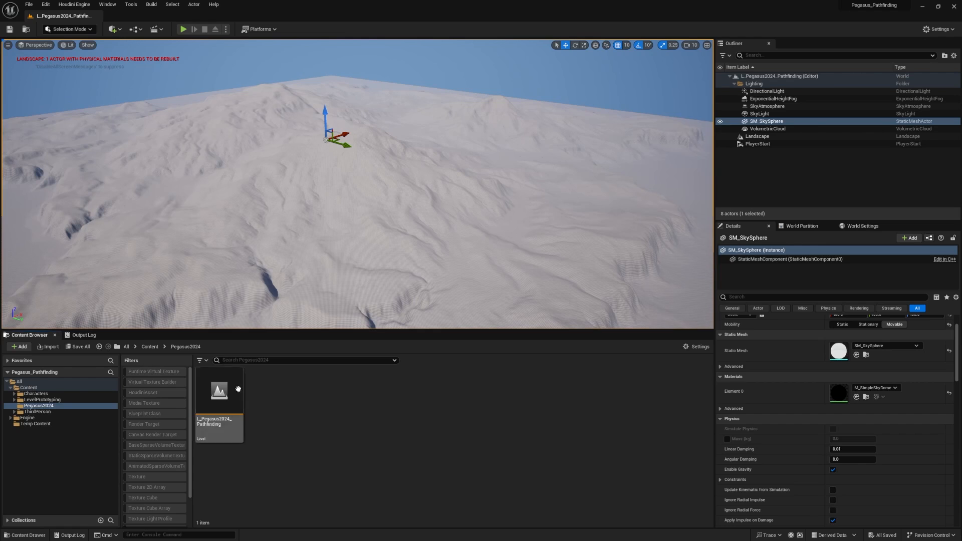
Switch to Houdini and examine the generated path network over the island terrain and the nodes in geo1.
right_drag(358, 184, 241, 180)
scroll(241, 180, down, 2)
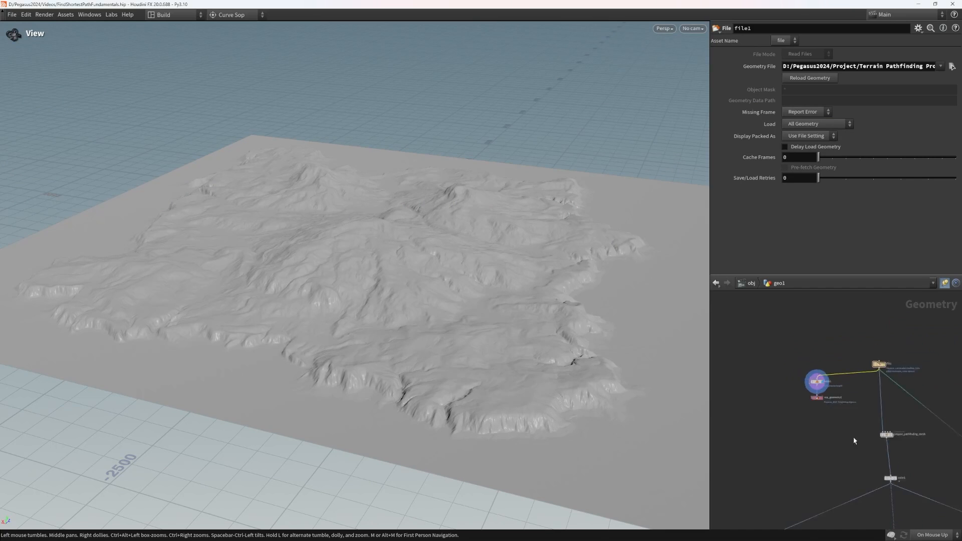
scroll(851, 351, up, 3)
scroll(851, 351, down, 4)
scroll(806, 404, up, 1)
click(799, 397)
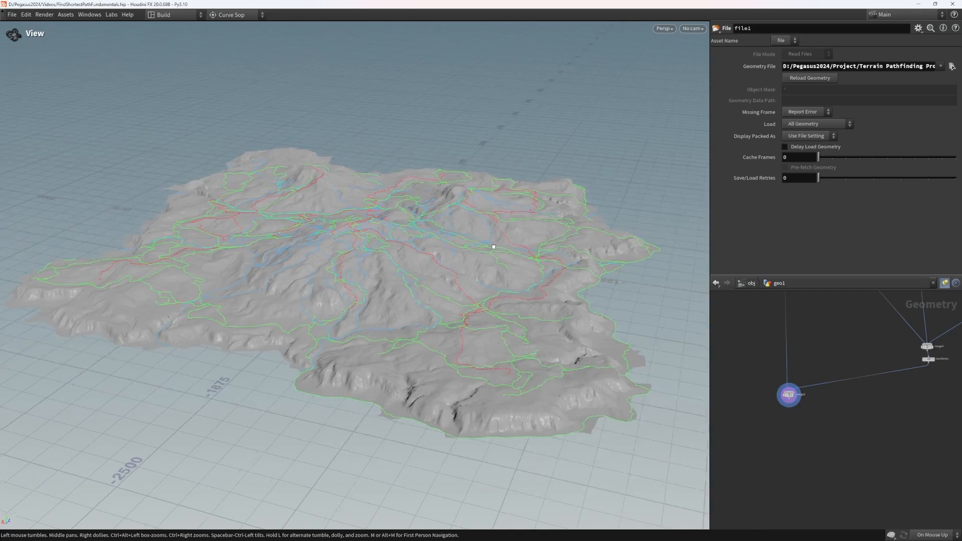
drag(488, 247, 519, 228)
middle_drag(882, 359, 807, 398)
scroll(843, 396, up, 2)
click(866, 399)
drag(393, 243, 331, 236)
drag(421, 236, 448, 225)
scroll(898, 378, down, 2)
middle_drag(920, 362, 804, 433)
scroll(865, 394, down, 2)
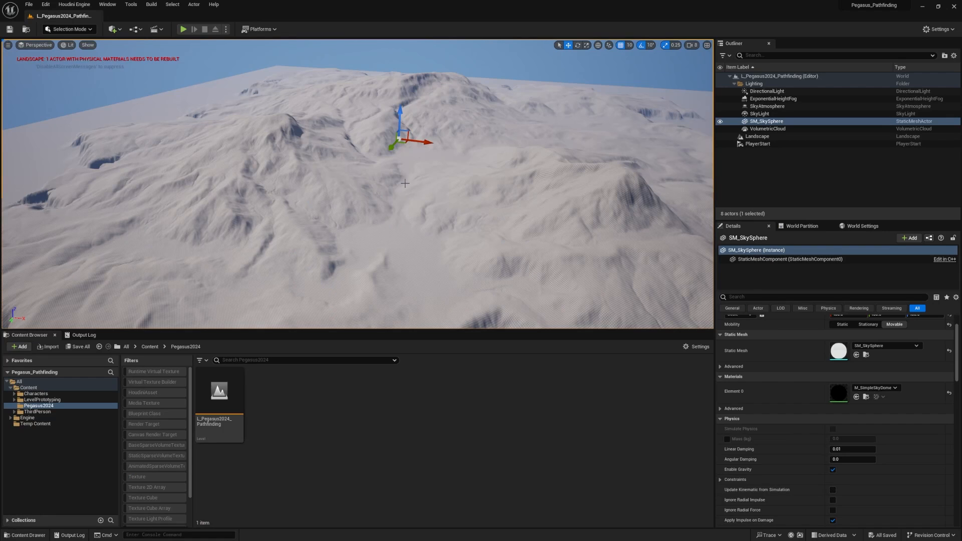
Switch back to Unreal, enter Landscape Mode and show the landscape management tools.
right_drag(406, 184, 433, 205)
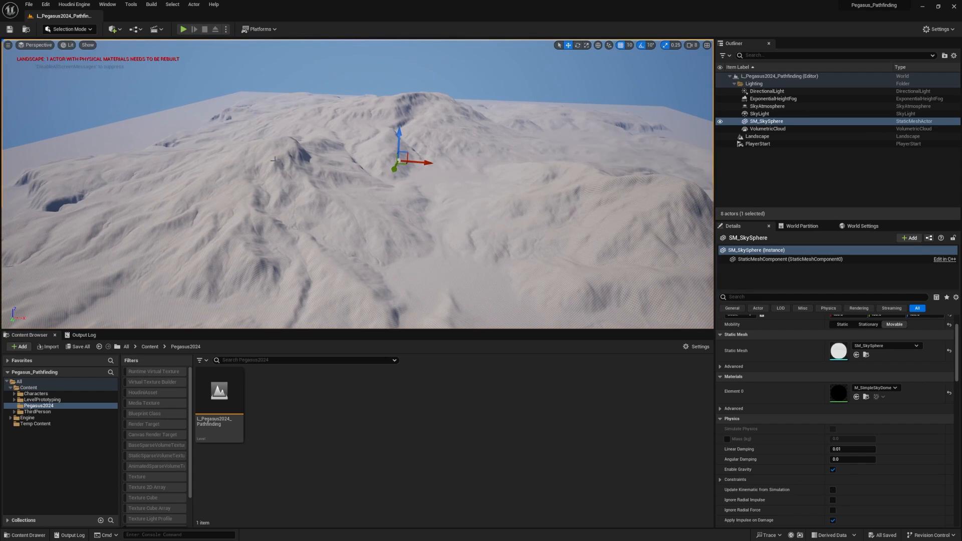
click(68, 30)
click(88, 49)
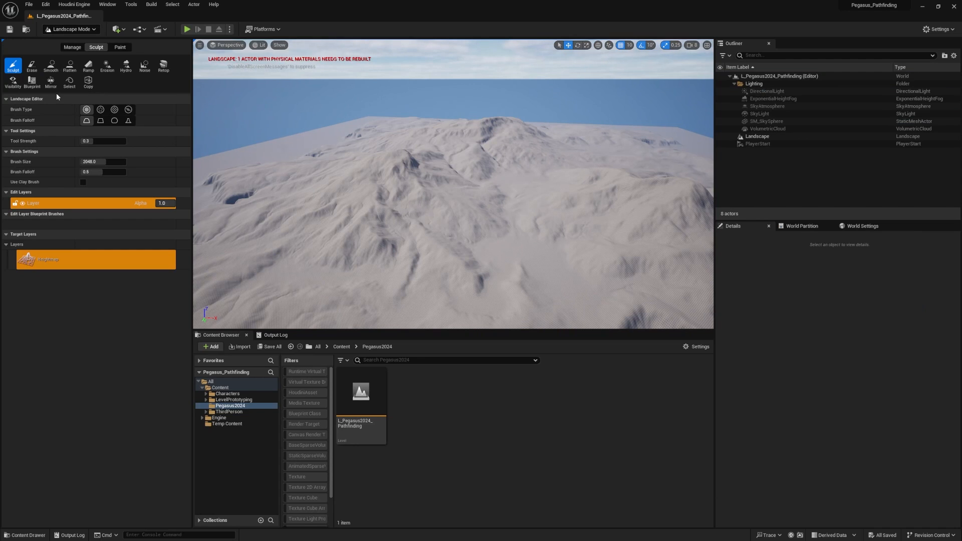
click(71, 48)
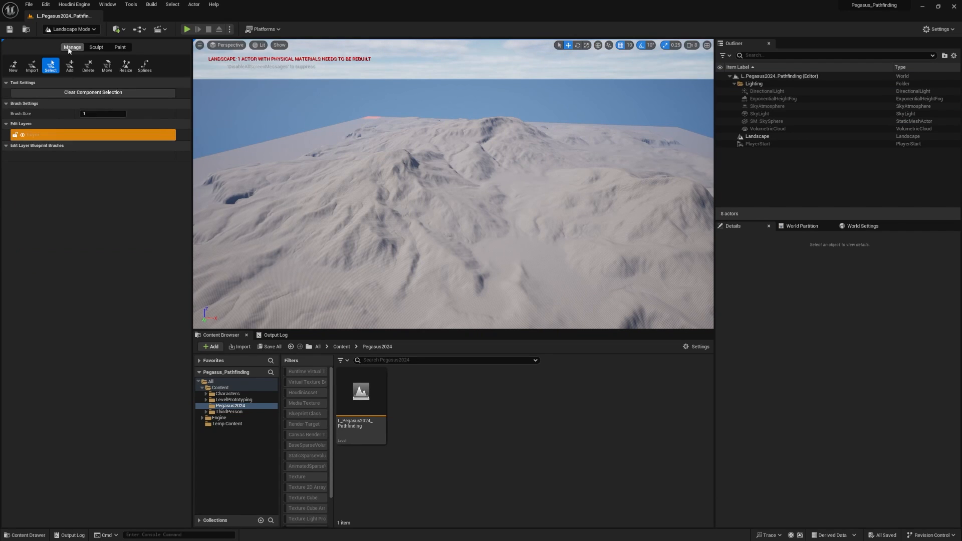
Activate the landscape Splines tool over the island terrain.
click(144, 69)
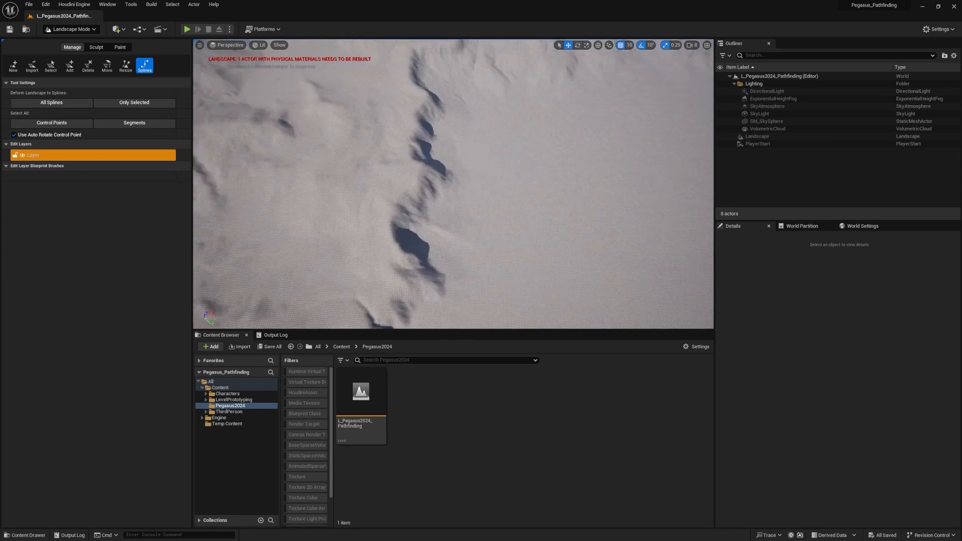
right_drag(442, 173, 391, 155)
right_drag(471, 191, 586, 105)
Place a two-point test spline from about X 236043, Y 304024 up the slope to about X 271711, Y 269629.
ctrl+click(491, 241)
ctrl+click(602, 107)
right_drag(454, 184, 592, 202)
right_drag(551, 170, 601, 194)
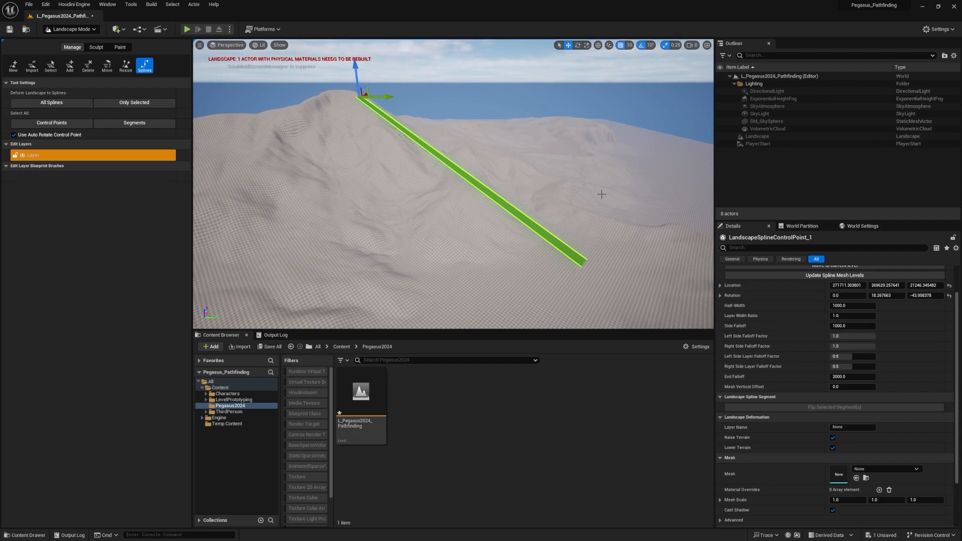
right_drag(602, 194, 556, 193)
right_drag(657, 273, 689, 285)
right_drag(557, 202, 514, 180)
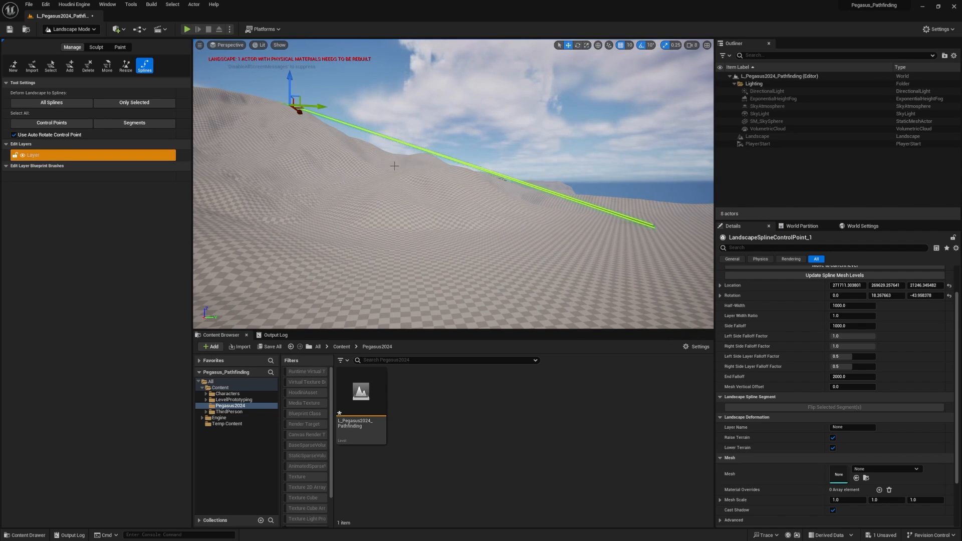
key(d)
right_drag(554, 182, 524, 179)
scroll(554, 182, down, 3)
key(w)
Undo both control points of the test spline.
key(ctrl+z)
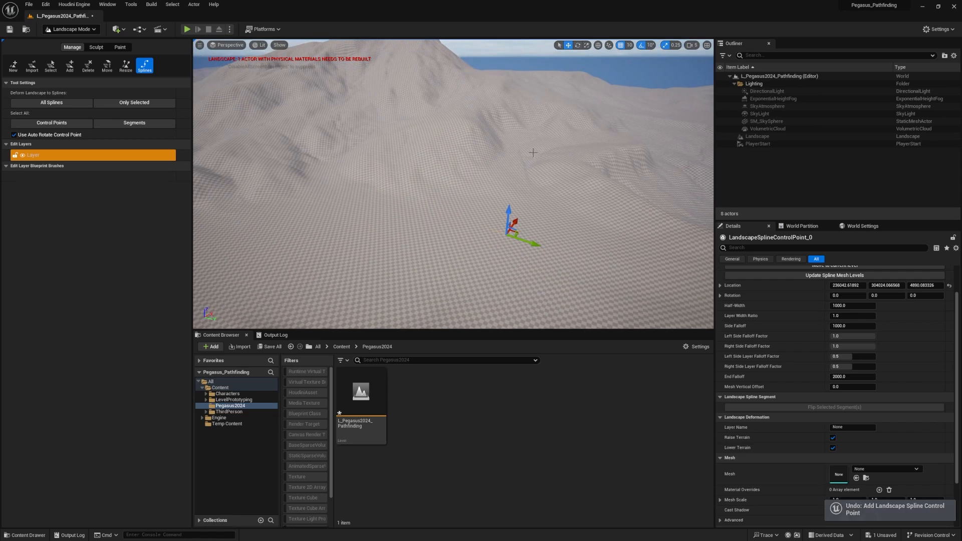
key(ctrl+z)
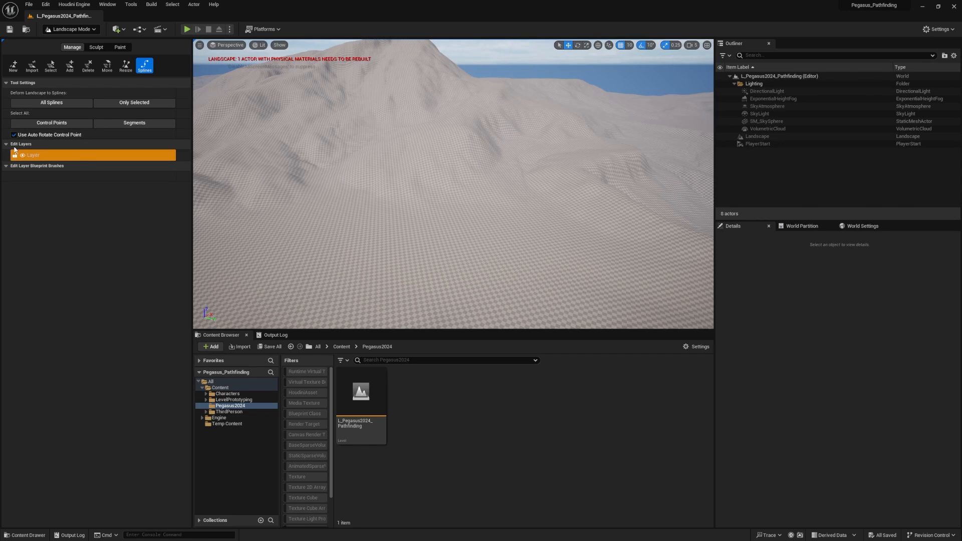
right_drag(441, 185, 406, 120)
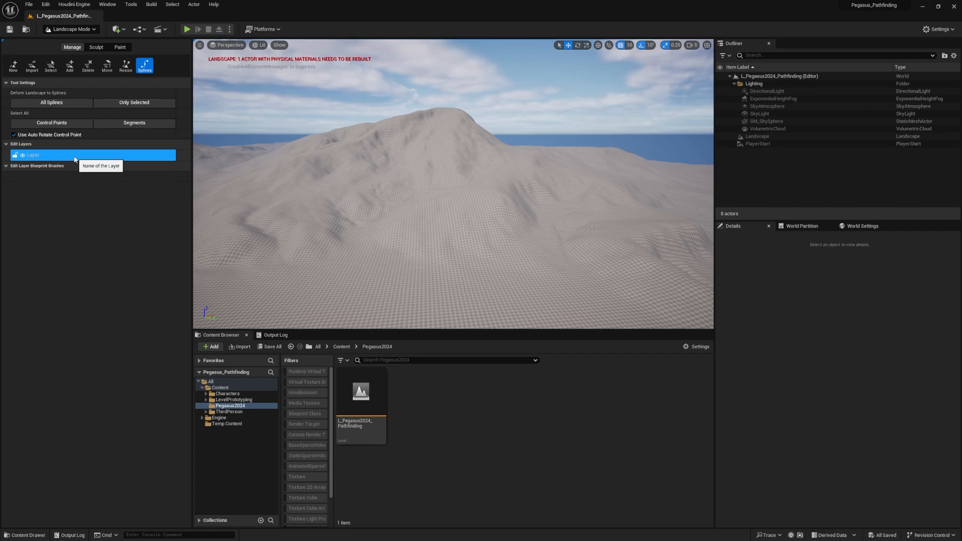
Create a second landscape edit layer and rename the original layer Base.
right_click(75, 158)
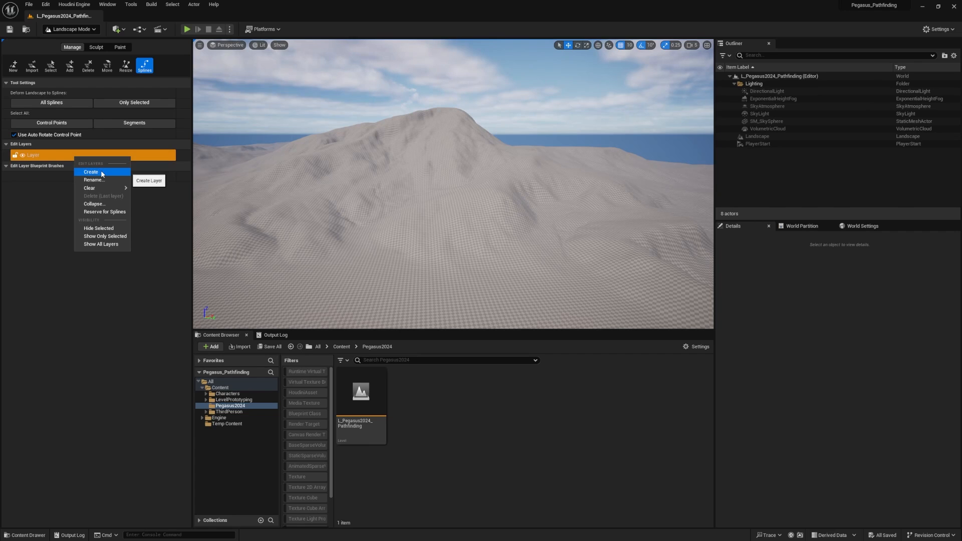
click(91, 172)
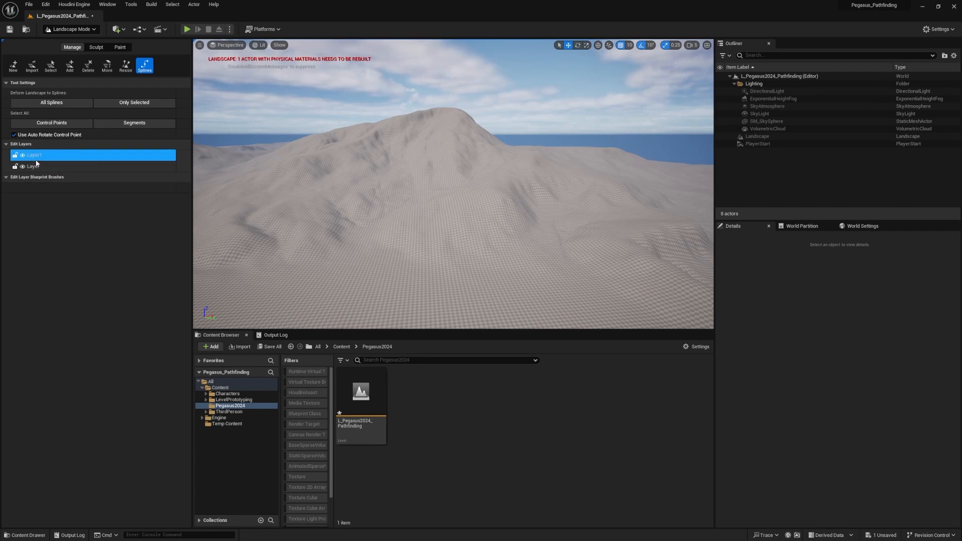
click(104, 164)
right_click(36, 167)
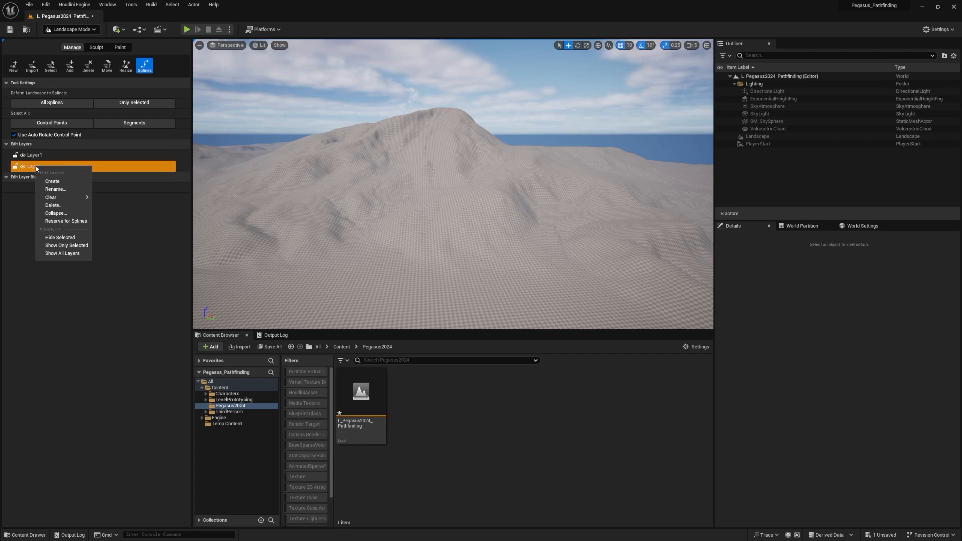
click(85, 191)
text(Base)
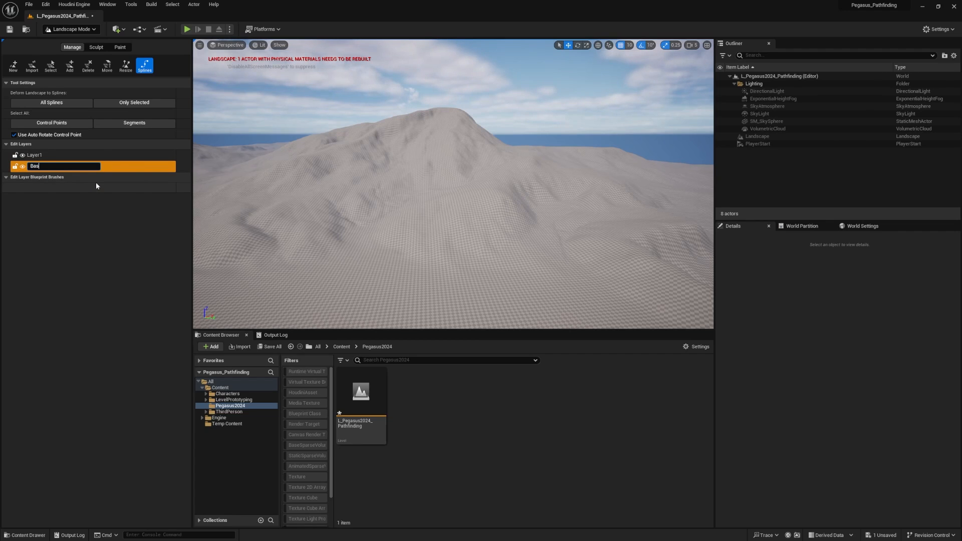
key(Return)
Rename the new edit layer Layer1 as Paths.
right_drag(439, 142, 401, 144)
click(40, 157)
right_click(40, 157)
click(74, 177)
text(Paths)
key(Return)
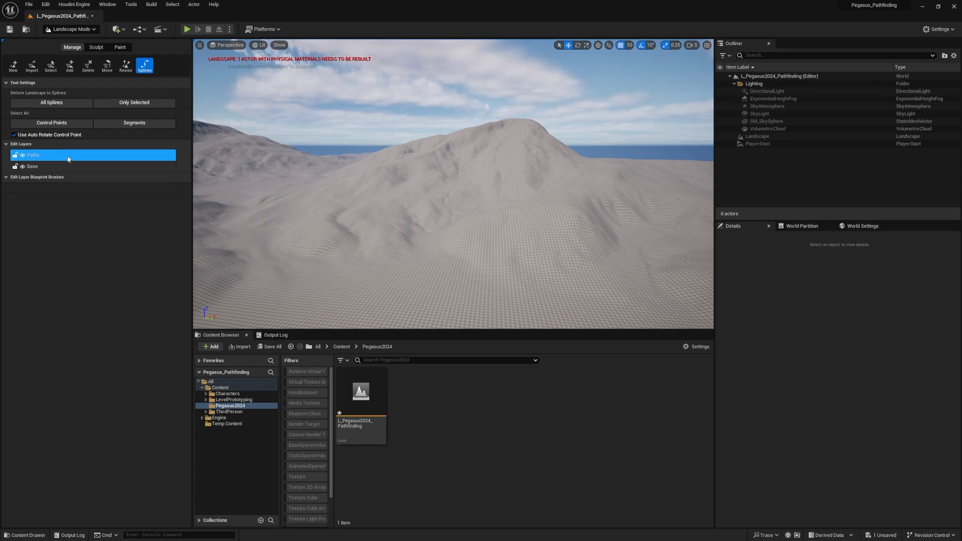
Lock the Base edit layer against changes and select it.
click(15, 166)
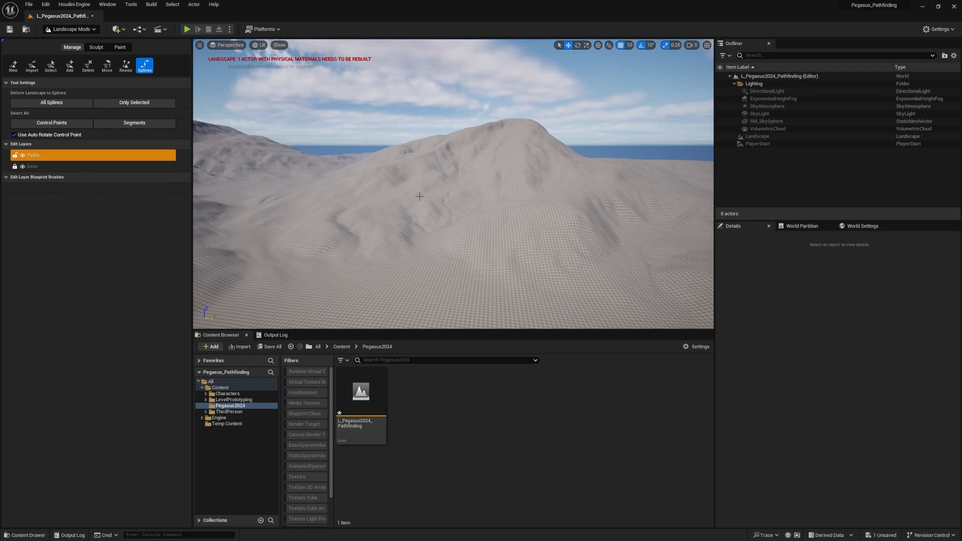
click(73, 165)
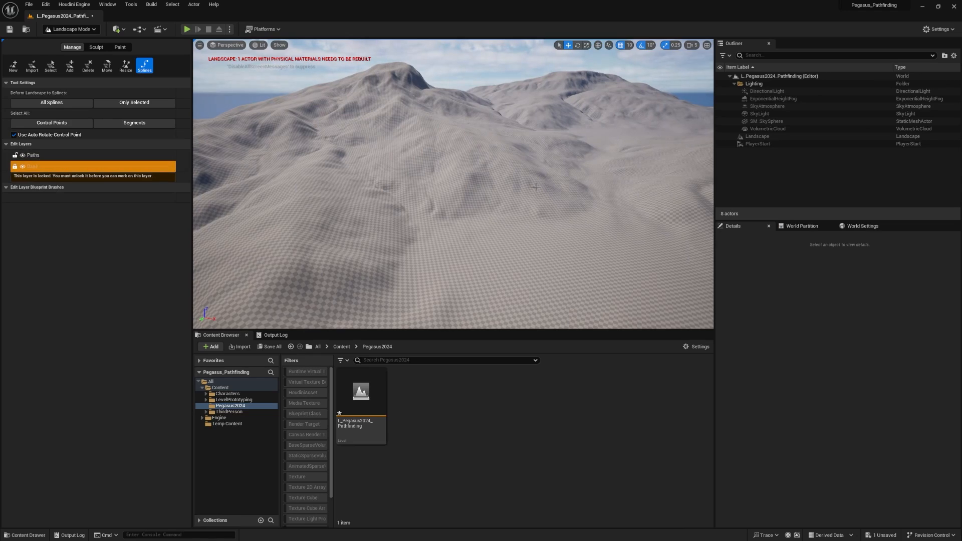
right_drag(361, 196, 676, 187)
mouse_move(413, 150)
right_down()
mouse_move(502, 150)
mouse_move(381, 151)
mouse_move(413, 150)
right_up()
Reserve the Paths edit layer for landscape splines and accept clearing its content.
click(43, 154)
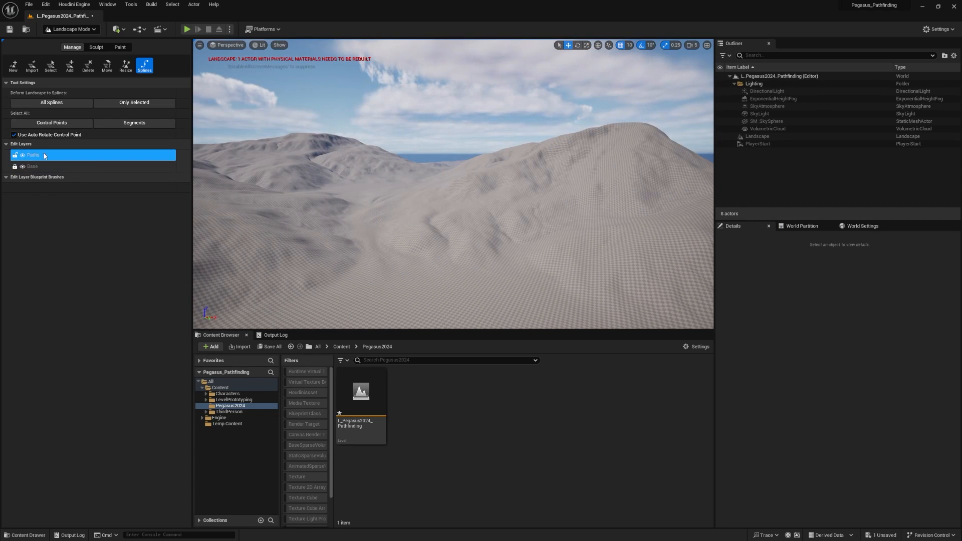
right_click(35, 156)
click(63, 209)
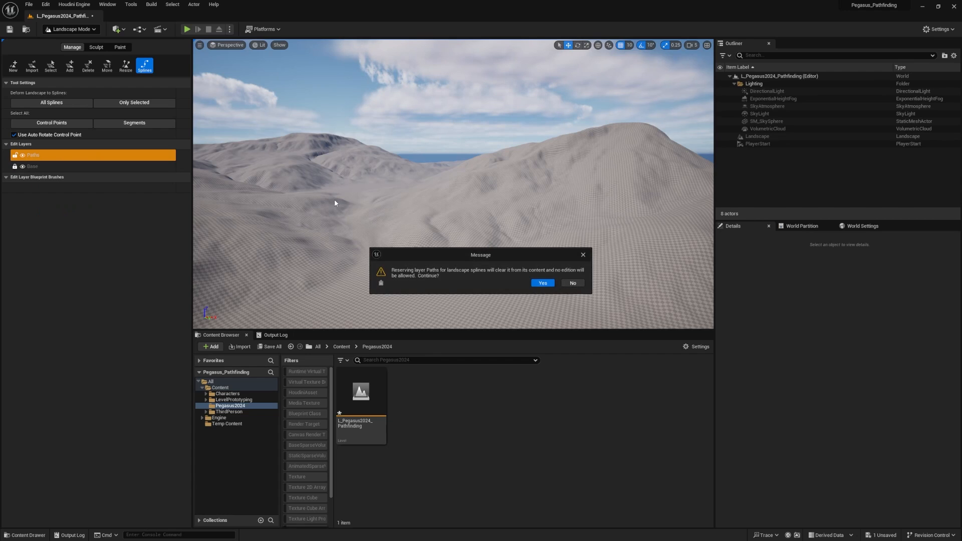
drag(520, 255, 501, 109)
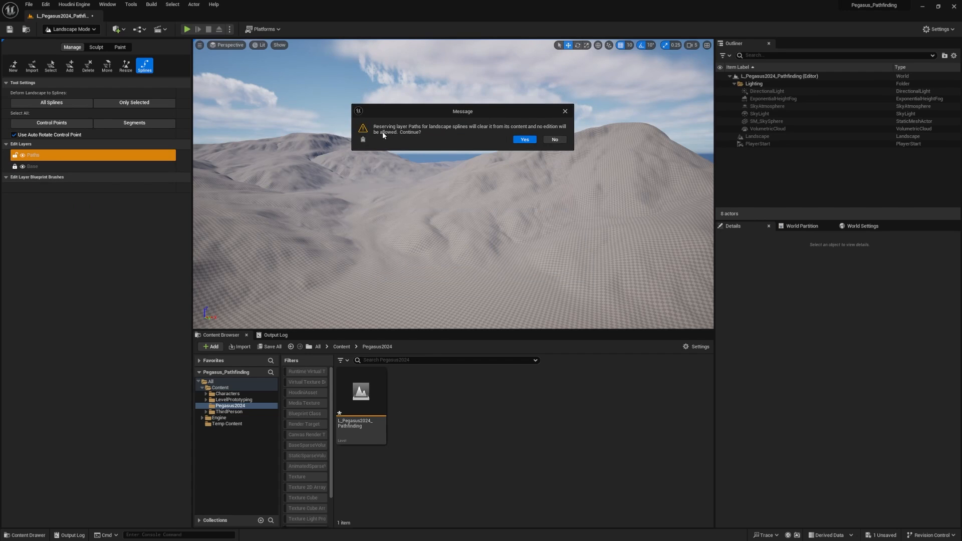
click(527, 139)
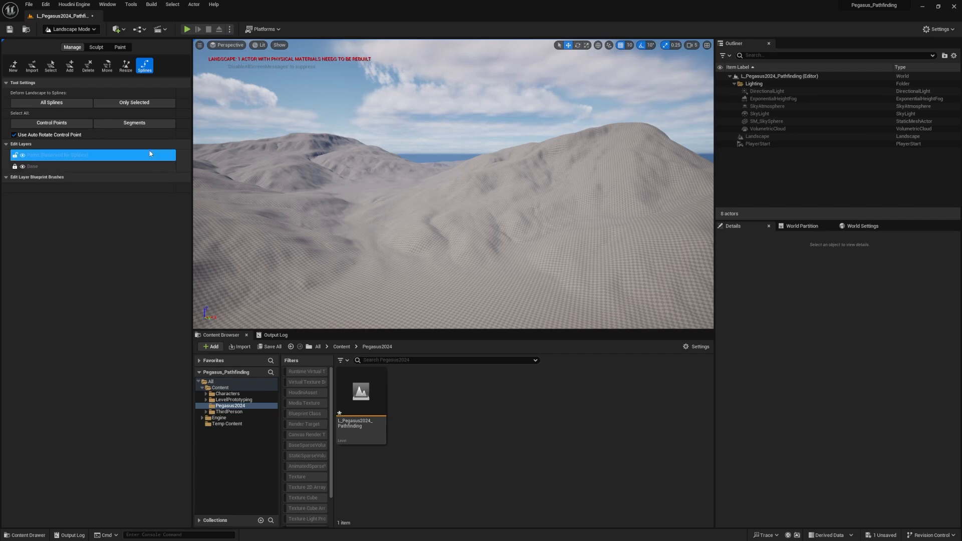
With the Paths layer selected, place a three-point spline up the mountainside, ending at about X 267919, Y 276690.
click(51, 164)
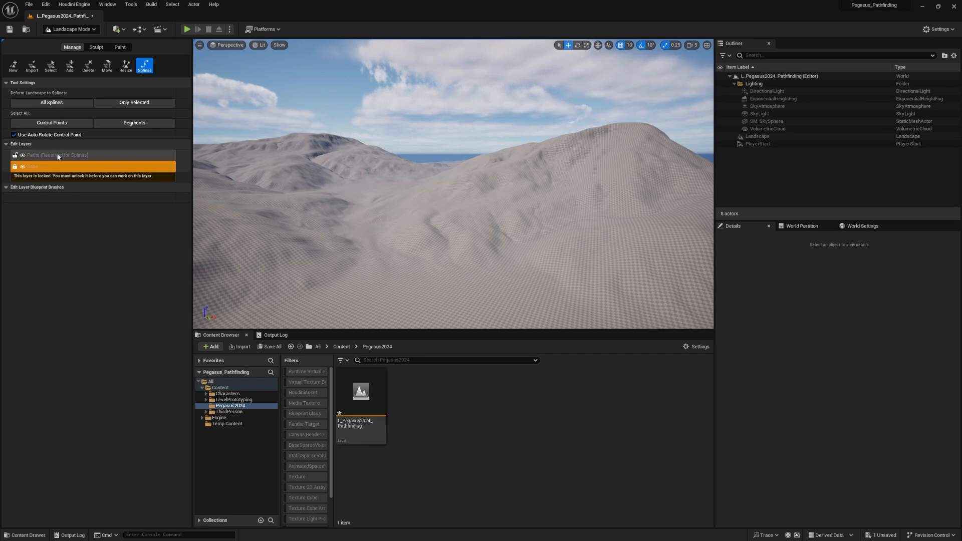
click(59, 156)
right_drag(506, 190, 573, 207)
right_drag(432, 208, 454, 257)
ctrl+click(570, 277)
ctrl+click(401, 90)
right_drag(401, 90, 331, 151)
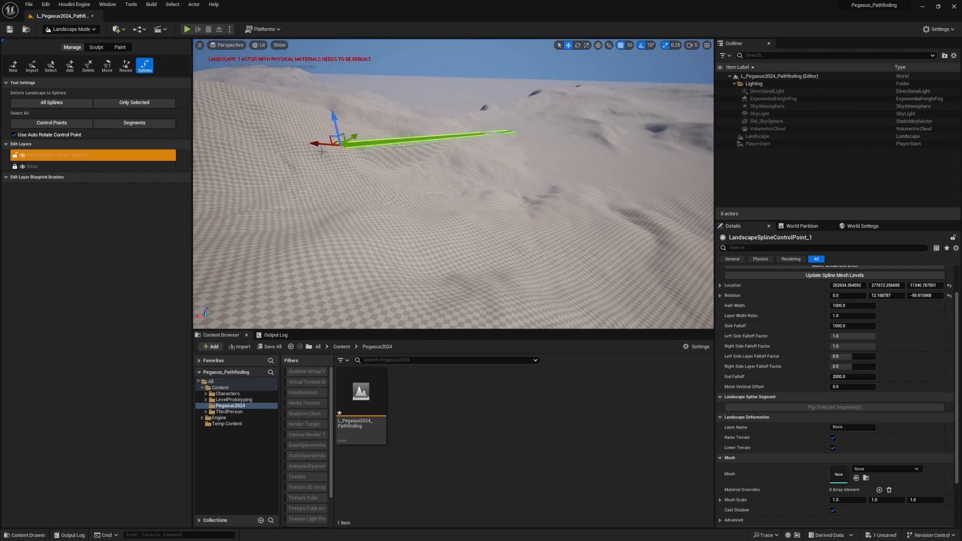
right_drag(494, 170, 270, 148)
ctrl+click(546, 102)
right_drag(546, 102, 646, 75)
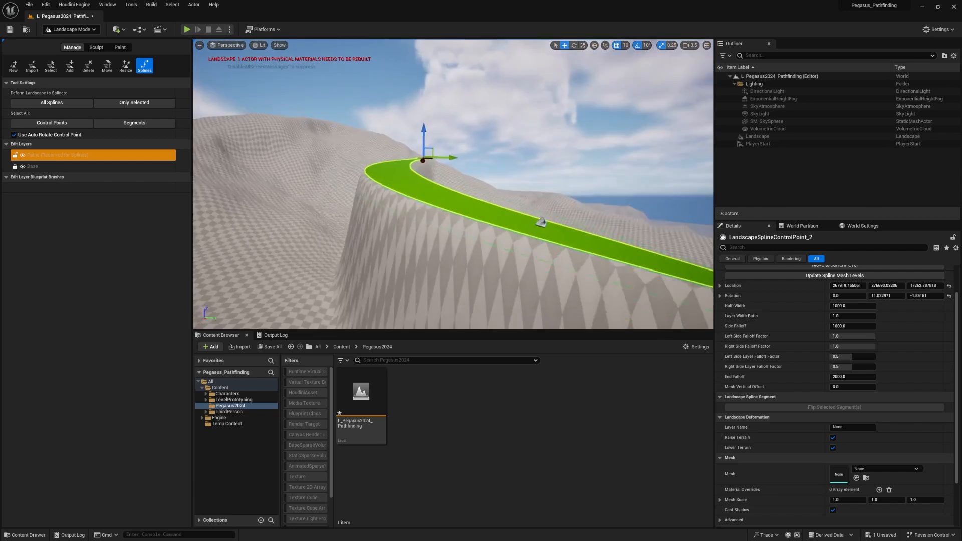
Move the spline's middle control point to about X 237534, Z 6520, and add a fourth point beyond the ridge.
click(461, 198)
drag(450, 139, 456, 186)
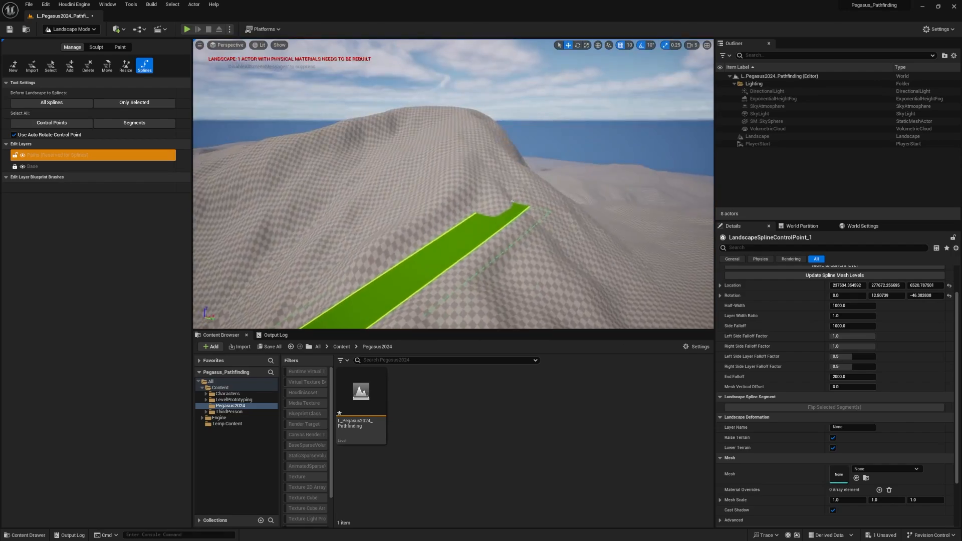
click(482, 214)
ctrl+click(613, 195)
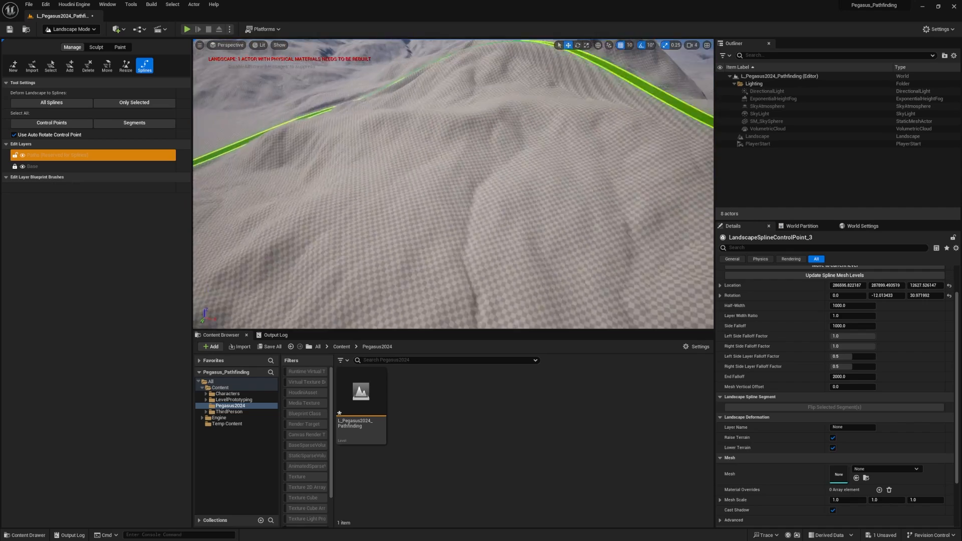
Shift and raise the fourth control point at about X 277748, Y 300639, and add a fifth at about X 306642, Y 326090.
drag(406, 209, 427, 172)
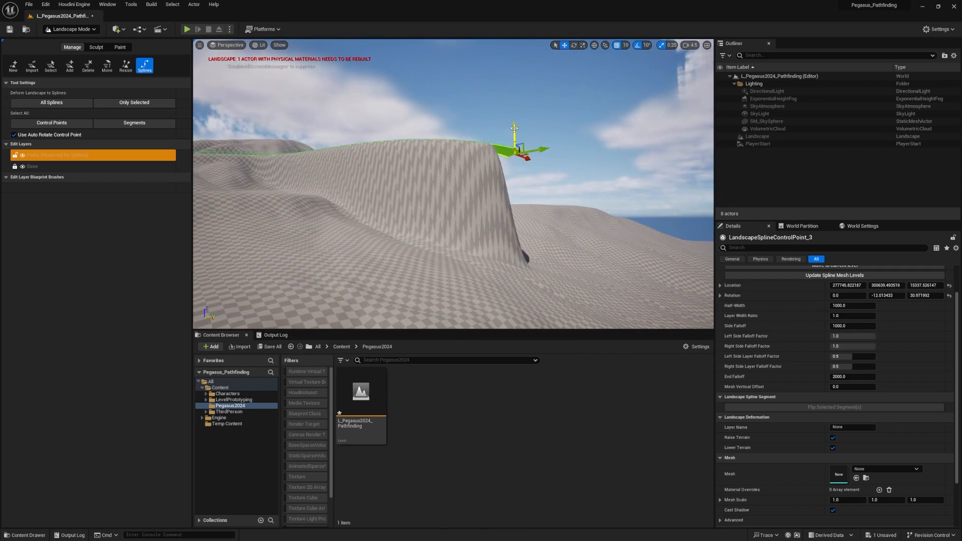
drag(518, 184, 518, 168)
right_drag(517, 169, 531, 226)
ctrl+click(527, 186)
right_drag(527, 186, 451, 156)
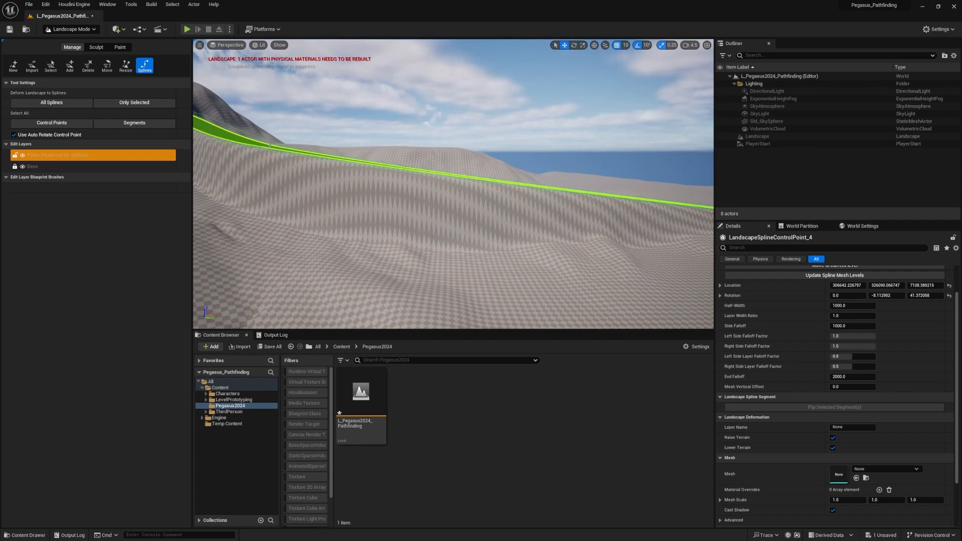
Examine how the five-point spline runs over the mountain and deforms the terrain around it.
key(s)
right_drag(451, 155, 523, 183)
scroll(346, 170, up, 1)
key(d)
scroll(320, 168, down, 10)
key(w)
scroll(284, 157, up, 3)
key(a)
scroll(356, 154, up, 8)
key(s)
key(w)
key(s)
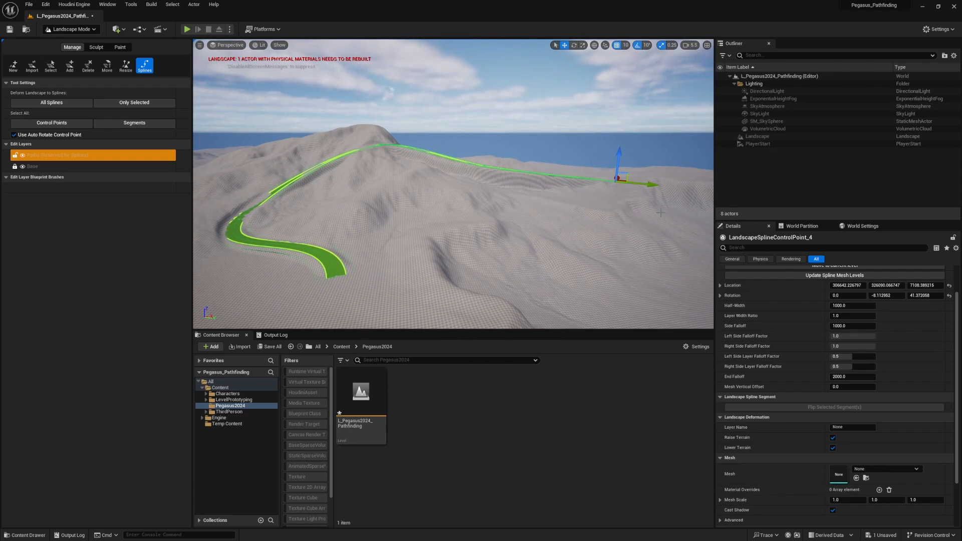
right_drag(470, 204, 419, 244)
key(s)
scroll(494, 232, up, 1)
right_drag(330, 149, 329, 85)
key(w)
ctrl+click(330, 150)
key(s)
key(ctrl+z)
Place a separate straight two-point spline along another mountain slope and deselect it.
right_drag(479, 184, 401, 186)
key(w)
click(456, 198)
ctrl+click(456, 198)
key(s)
right_drag(456, 198, 566, 231)
ctrl+click(496, 196)
right_drag(496, 196, 321, 156)
click(549, 205)
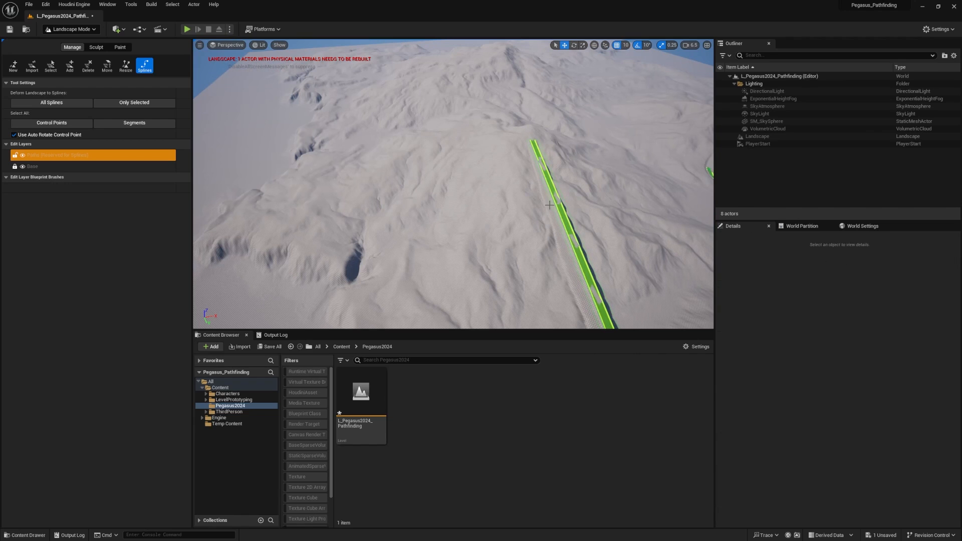
Place another spline segment from the straight spline's upper end to about X 75177, Y 244706.
ctrl+click(525, 139)
ctrl+click(266, 197)
Examine all the placed splines and their terrain deformation across the island.
right_drag(266, 198, 325, 150)
key(s)
scroll(451, 136, up, 4)
key(d)
scroll(301, 148, down, 5)
right_drag(453, 184, 509, 172)
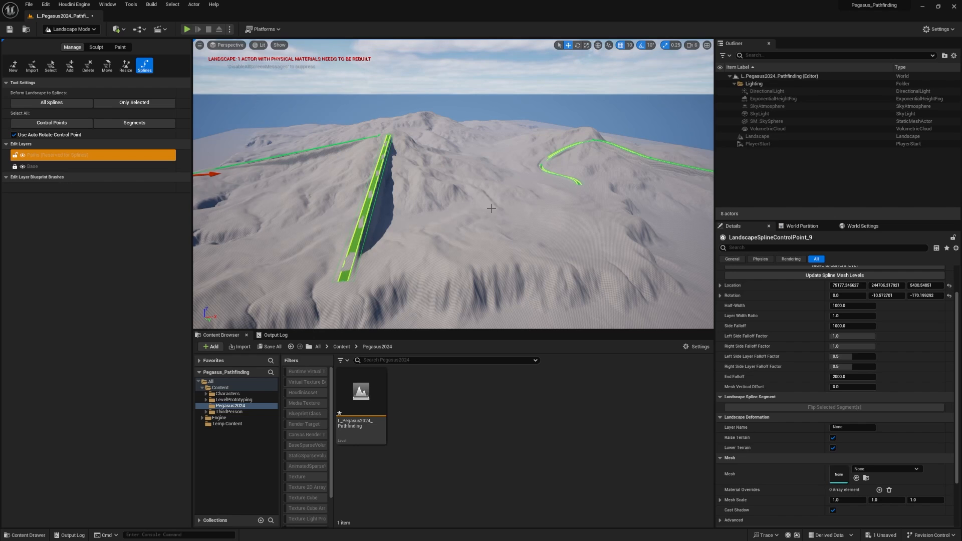
scroll(493, 202, up, 1)
right_drag(493, 202, 496, 223)
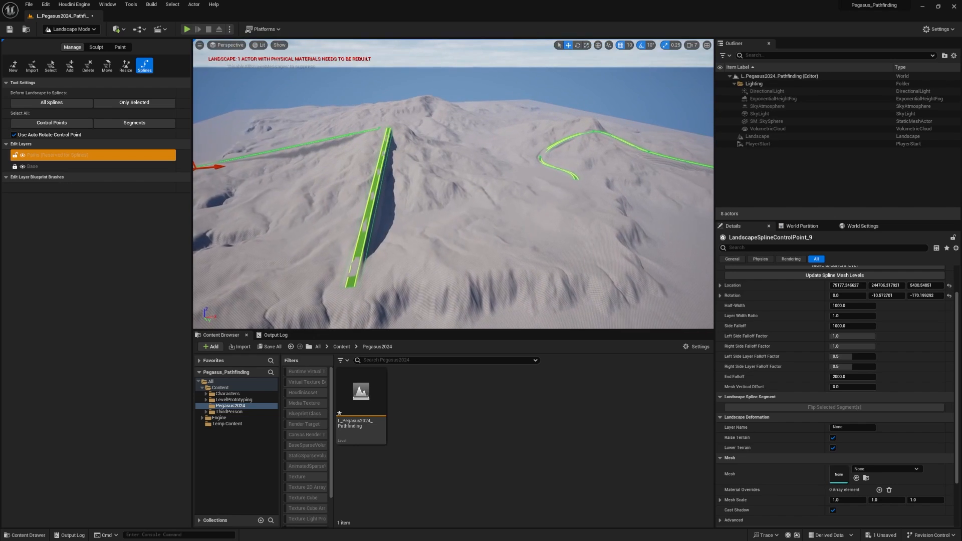
Clear all content from the Paths edit layer and confirm the clearing.
right_click(59, 159)
mouse_move(97, 189)
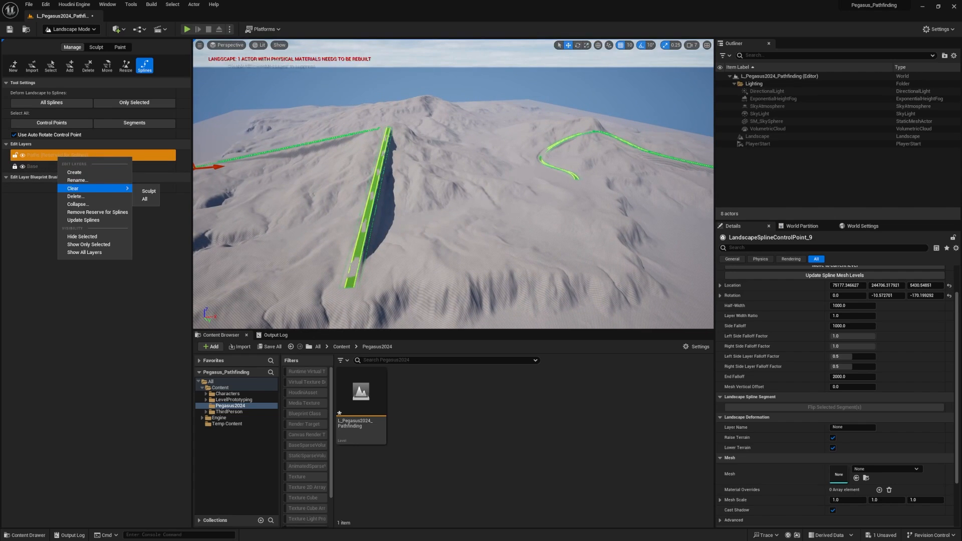
click(153, 199)
click(511, 279)
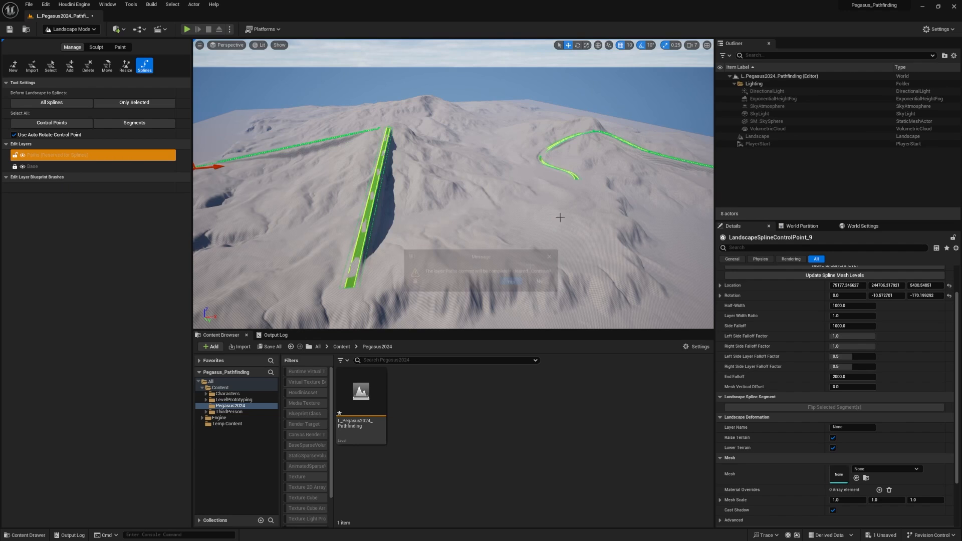
right_drag(511, 279, 521, 255)
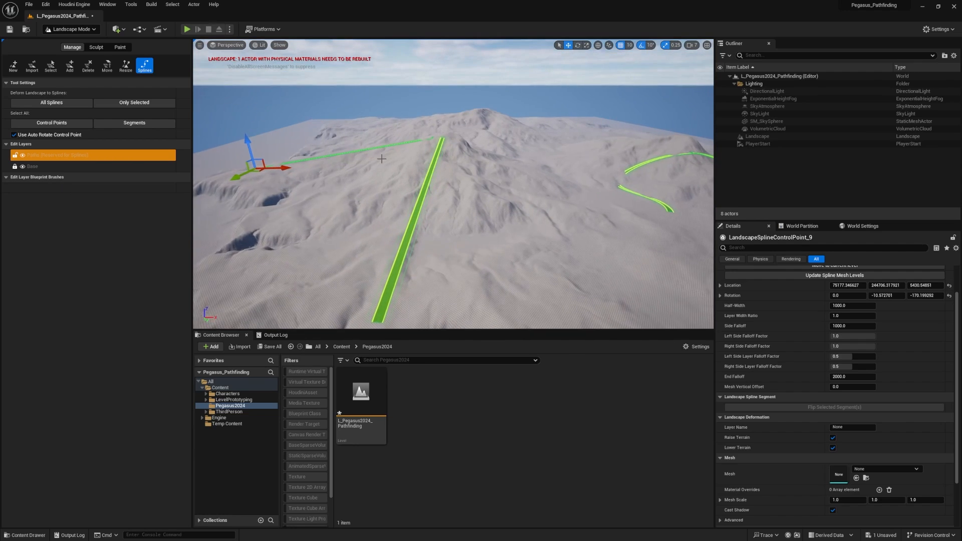
right_drag(381, 191, 521, 163)
right_drag(330, 126, 314, 125)
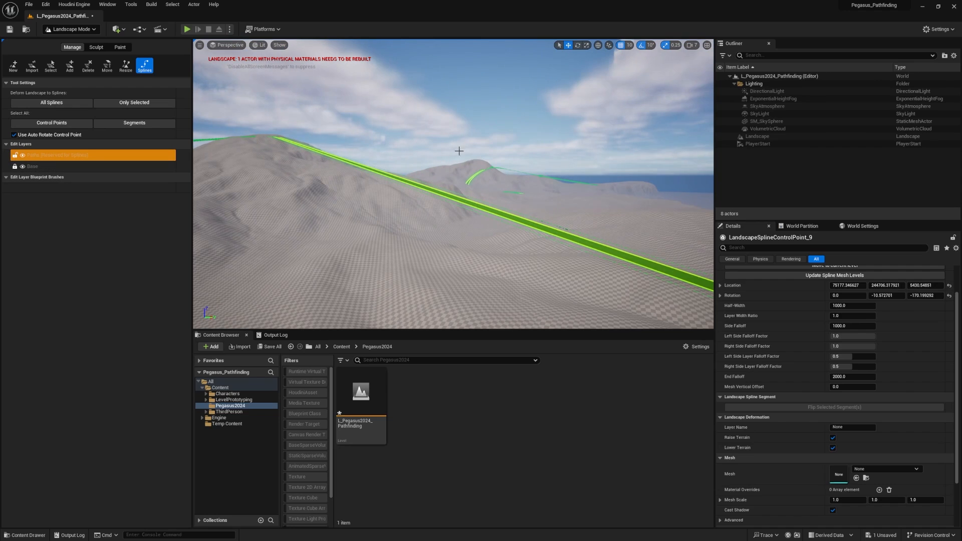
right_drag(401, 175, 386, 195)
right_drag(527, 145, 526, 144)
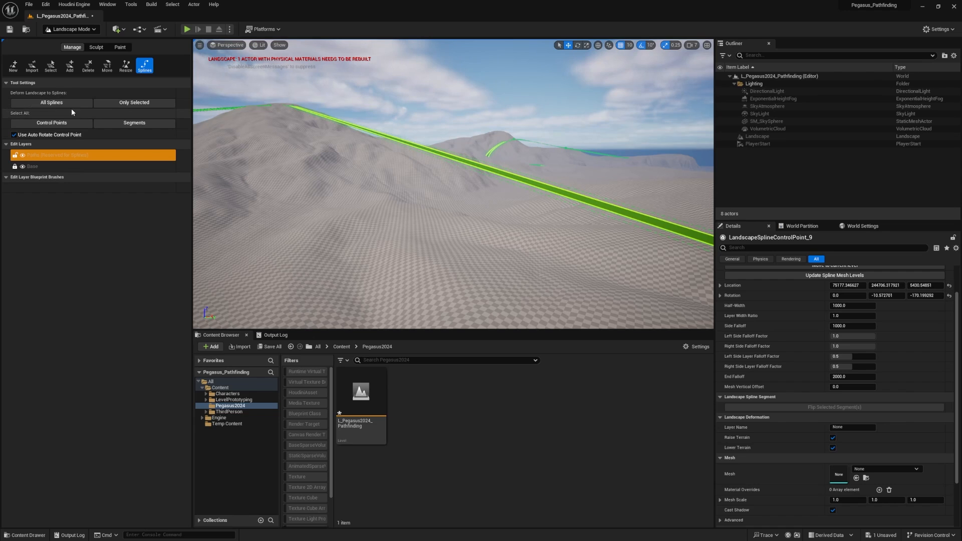
Select all the spline control points, delete them and save the level.
click(60, 126)
right_drag(469, 132, 443, 178)
key(Delete)
key(s)
scroll(491, 135, up, 3)
key(ctrl+s)
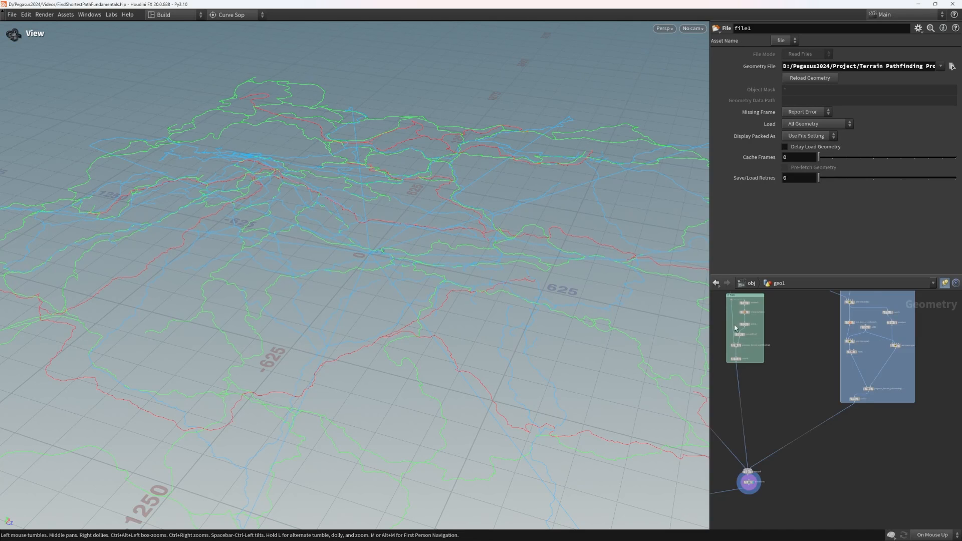
Switch to Houdini and display the red and the green path networks one at a time to examine each one's layout.
scroll(876, 380, down, 5)
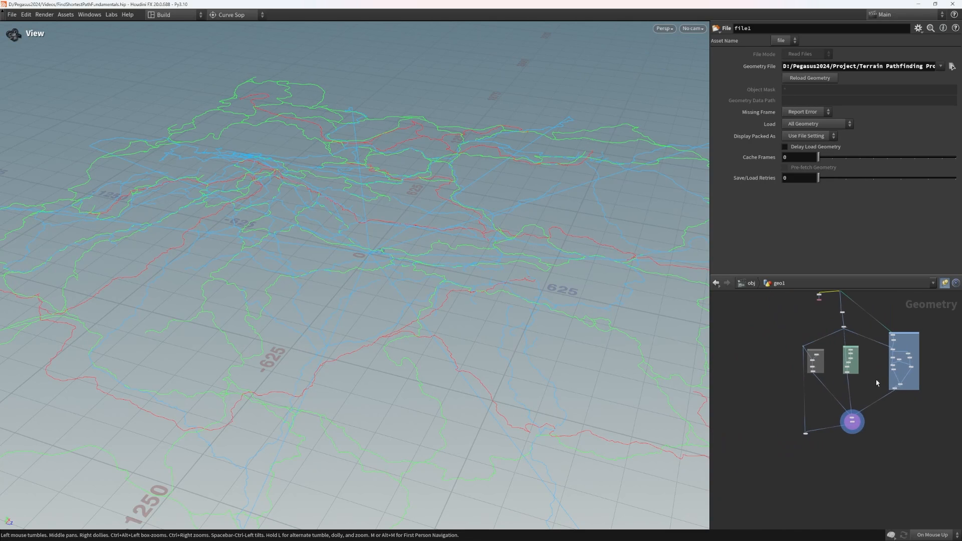
middle_drag(811, 366, 837, 368)
scroll(835, 367, up, 6)
click(855, 395)
drag(495, 295, 510, 265)
middle_drag(954, 396, 832, 368)
scroll(835, 368, up, 3)
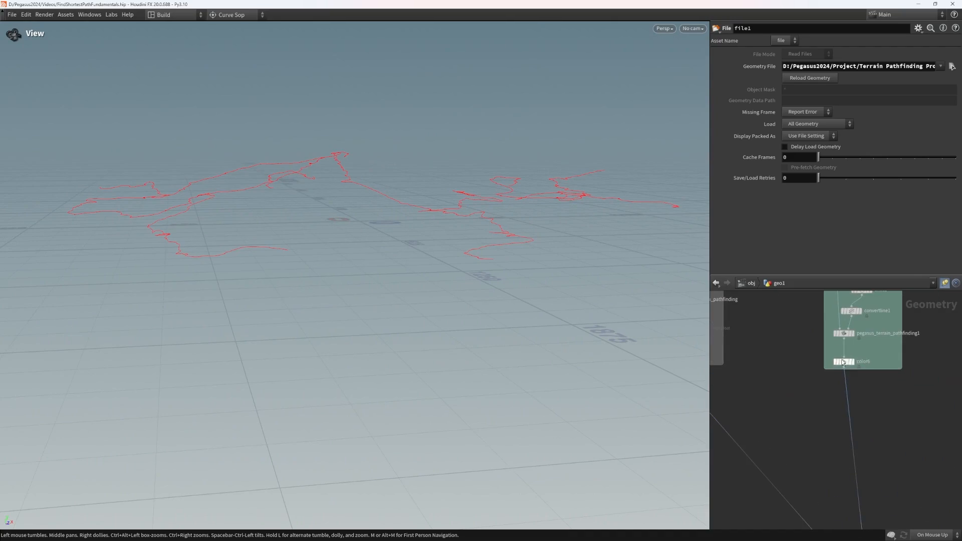
click(854, 365)
drag(458, 231, 529, 204)
scroll(834, 367, down, 4)
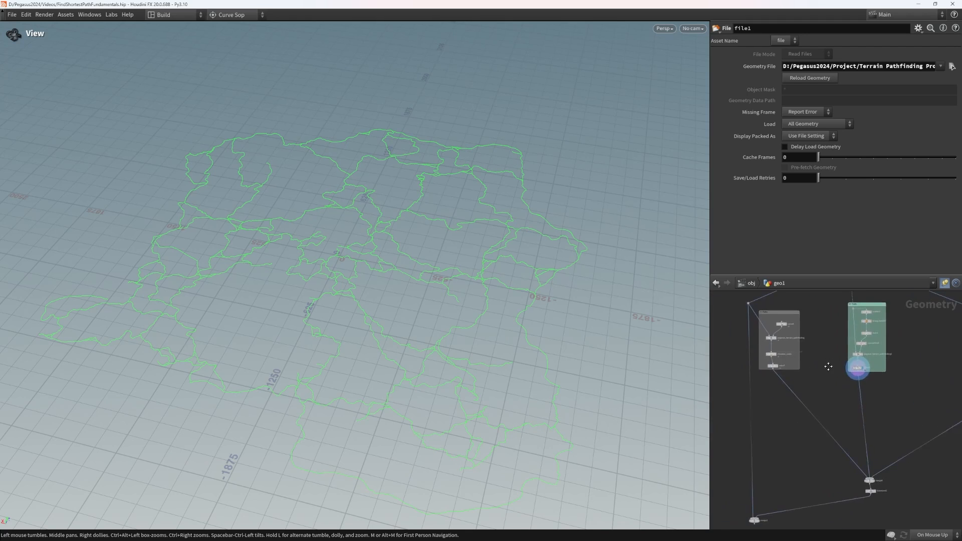
scroll(852, 371, down, 2)
scroll(859, 374, down, 2)
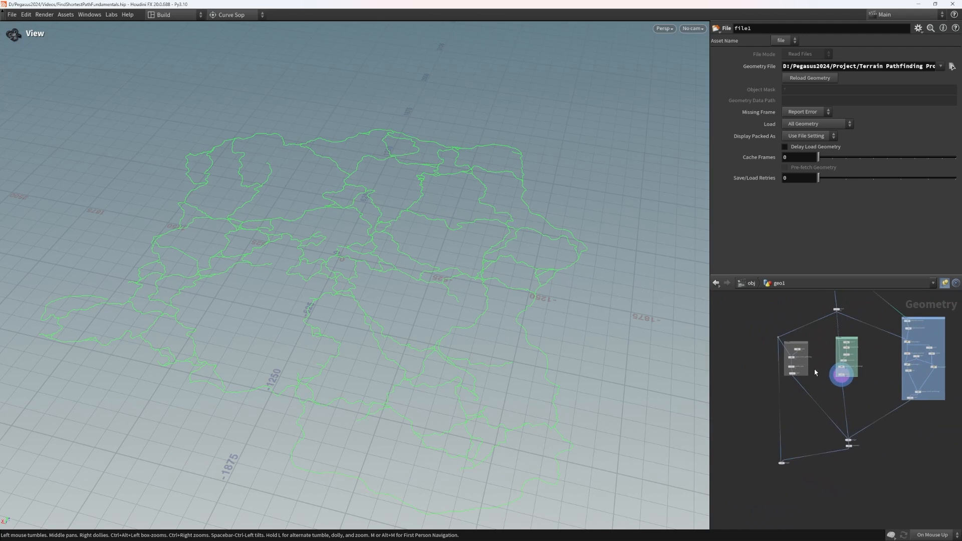
Display the terrain mesh output below the prepare_pathfinding_mesh node.
middle_drag(910, 308, 838, 363)
scroll(811, 371, up, 5)
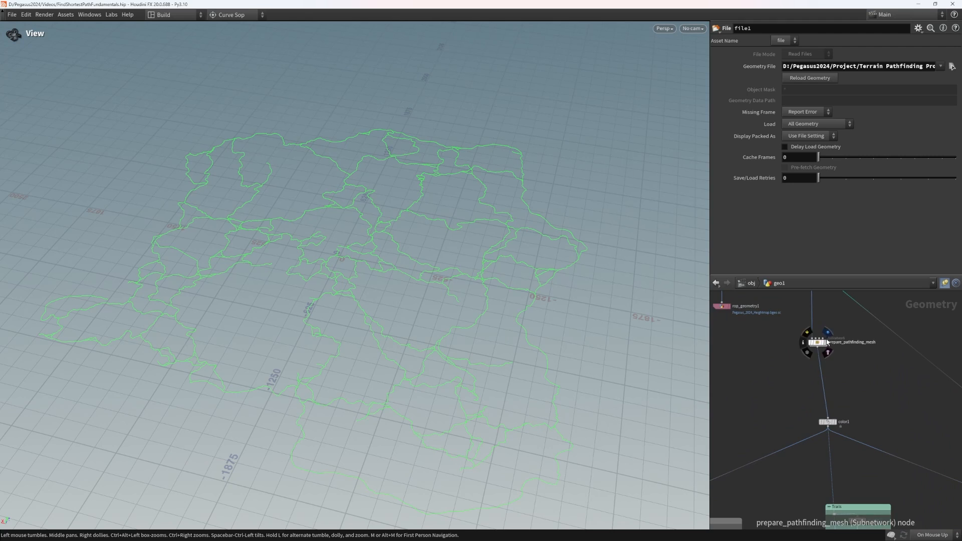
click(838, 412)
Duplicate a Pegasus Terrain Pathfinding node and place the copy in the empty area beside the existing path groups.
middle_drag(838, 412, 786, 378)
drag(871, 393, 871, 393)
middle_drag(803, 377, 919, 383)
key(ctrl+c)
key(ctrl+v)
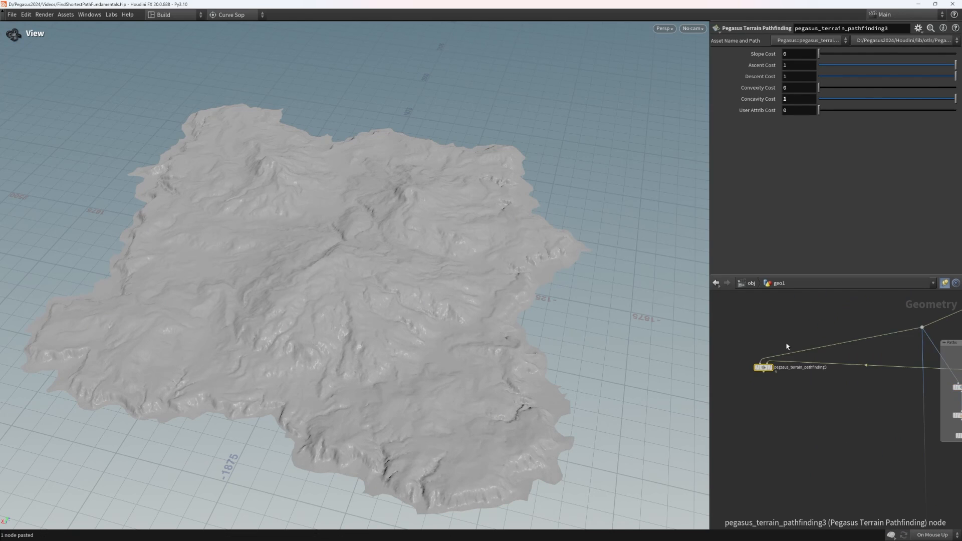
middle_drag(767, 367, 780, 379)
drag(780, 379, 769, 394)
scroll(789, 370, down, 2)
scroll(802, 366, up, 2)
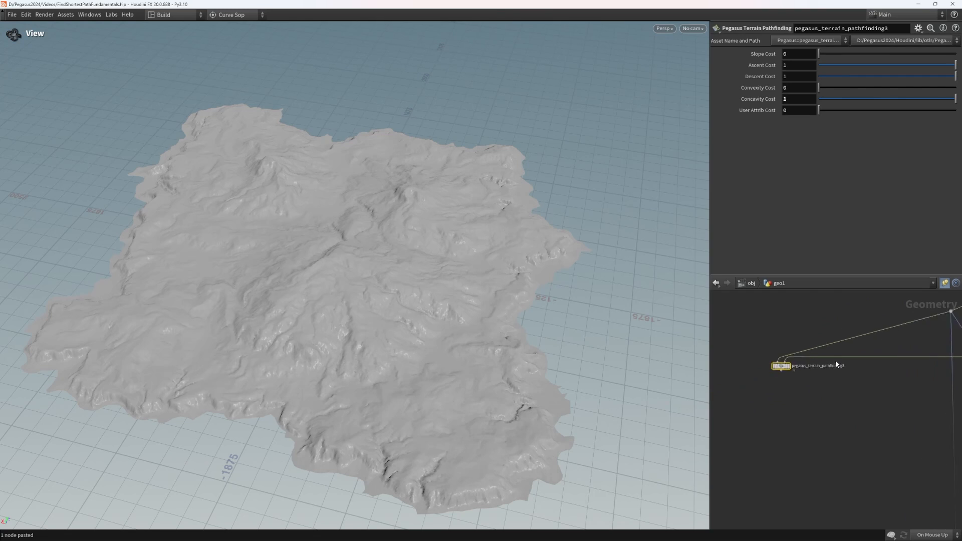
Add a Curve node, wire it into the second input of the copied pathfinding node and display the pathfinding node's result.
key(Tab)
text(curve)
key(Return)
click(874, 385)
drag(877, 391, 887, 353)
click(885, 354)
click(770, 359)
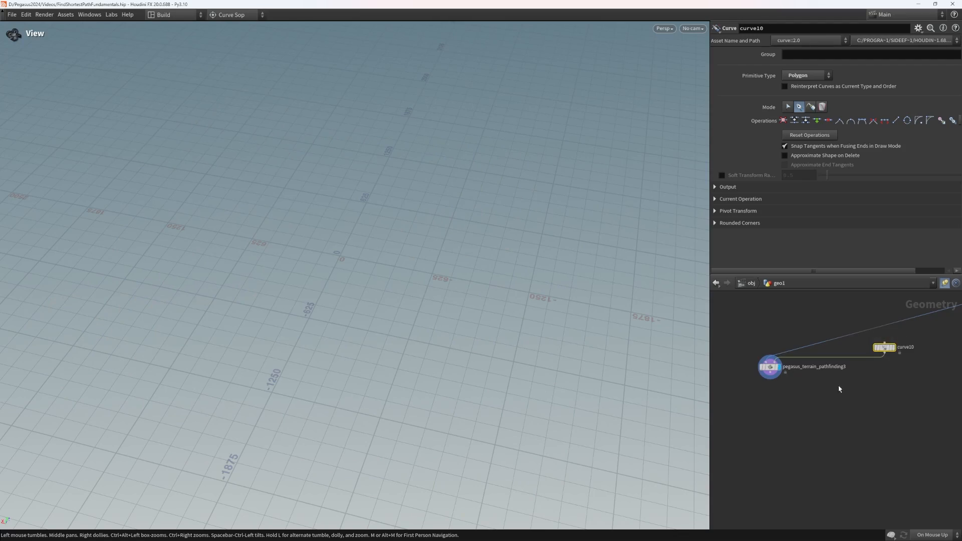
Draw a two-point polygon curve across the terrain as the start and end of the new path.
scroll(780, 367, down, 3)
middle_drag(827, 381, 749, 419)
middle_drag(924, 327, 886, 371)
click(911, 361)
middle_drag(716, 451, 850, 417)
drag(410, 277, 463, 371)
key(Return)
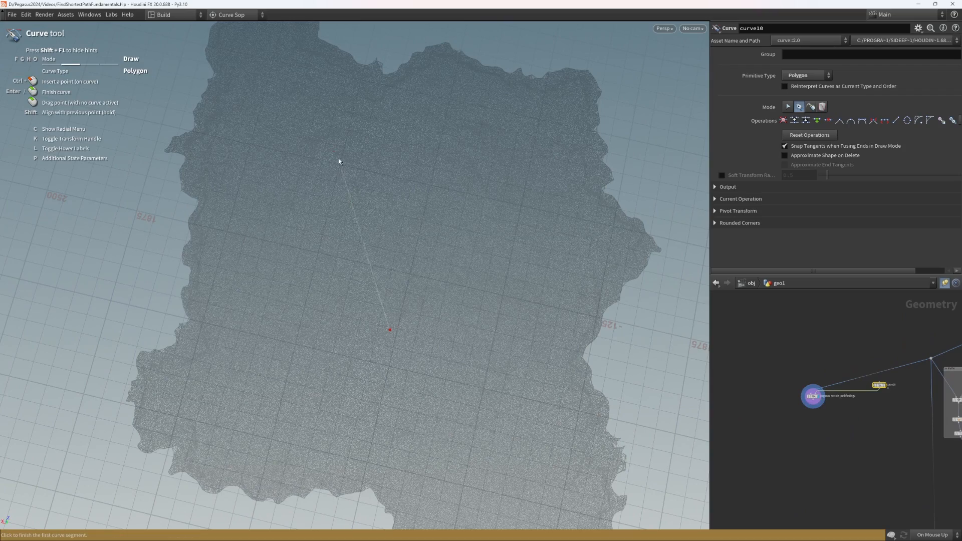
click(324, 145)
key(Escape)
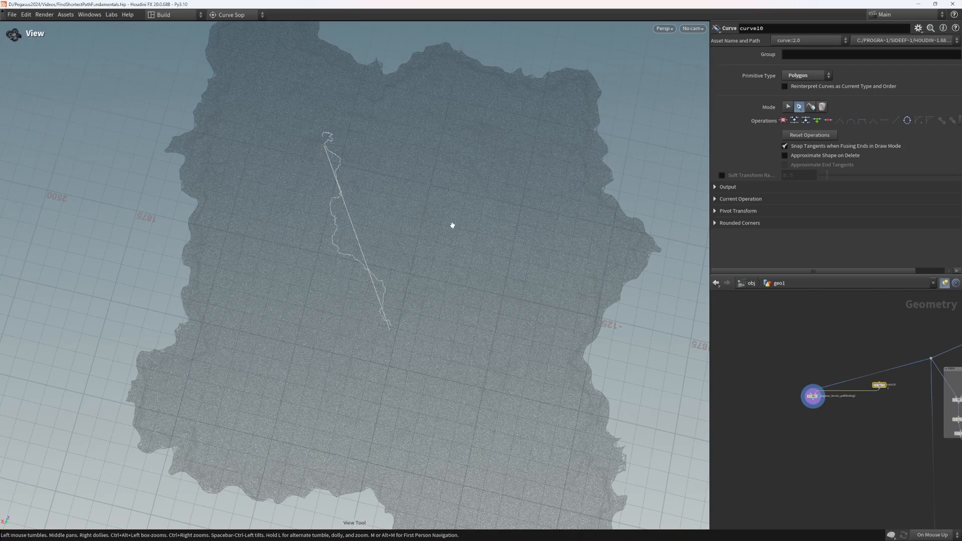
Examine how the generated path follows the terrain between the curve's two points.
drag(451, 218, 454, 174)
scroll(453, 174, up, 3)
middle_drag(827, 397, 812, 380)
drag(375, 291, 524, 243)
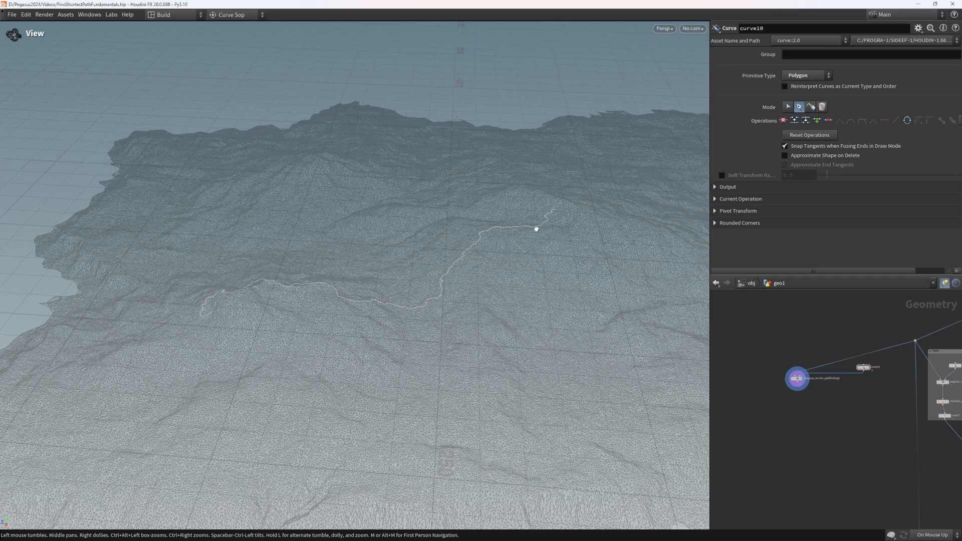
drag(468, 301, 490, 283)
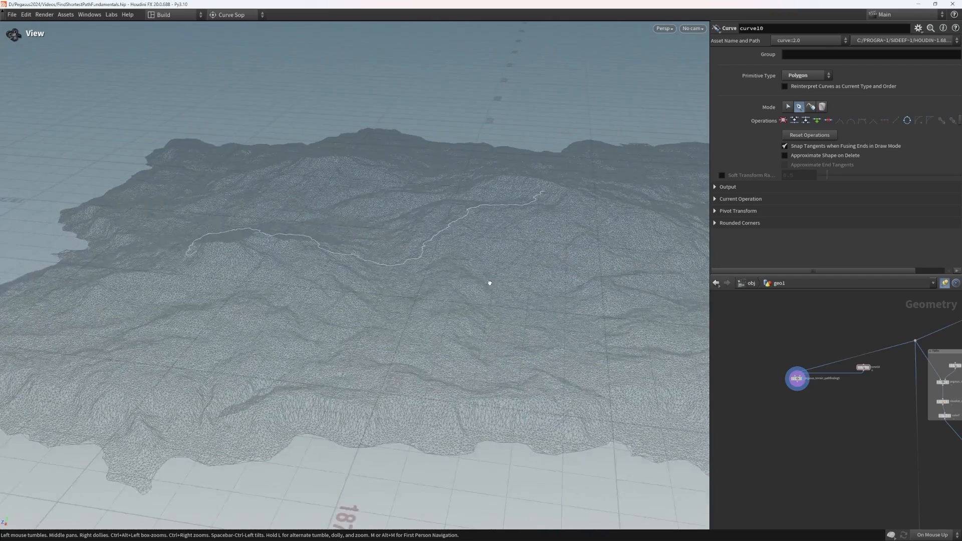
scroll(817, 401, up, 4)
drag(376, 246, 381, 274)
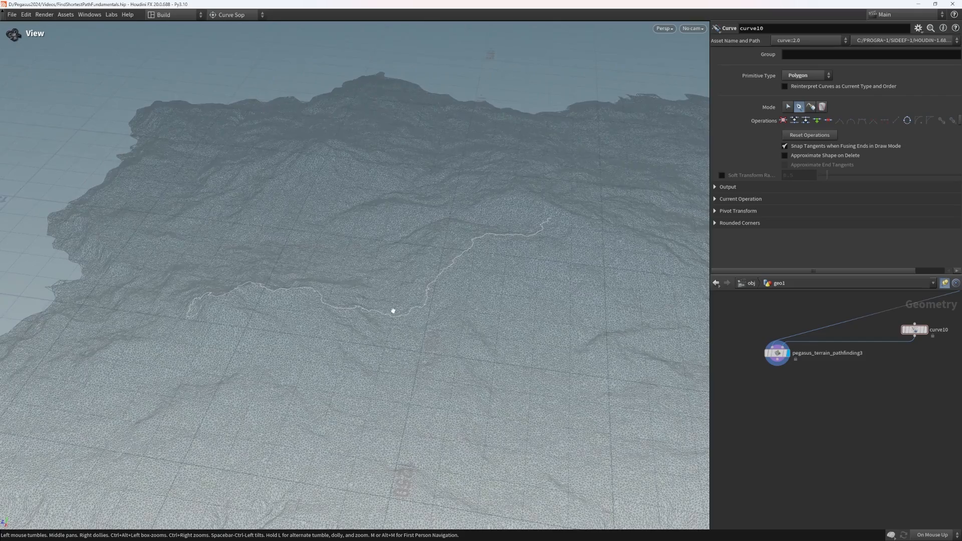
scroll(392, 312, up, 3)
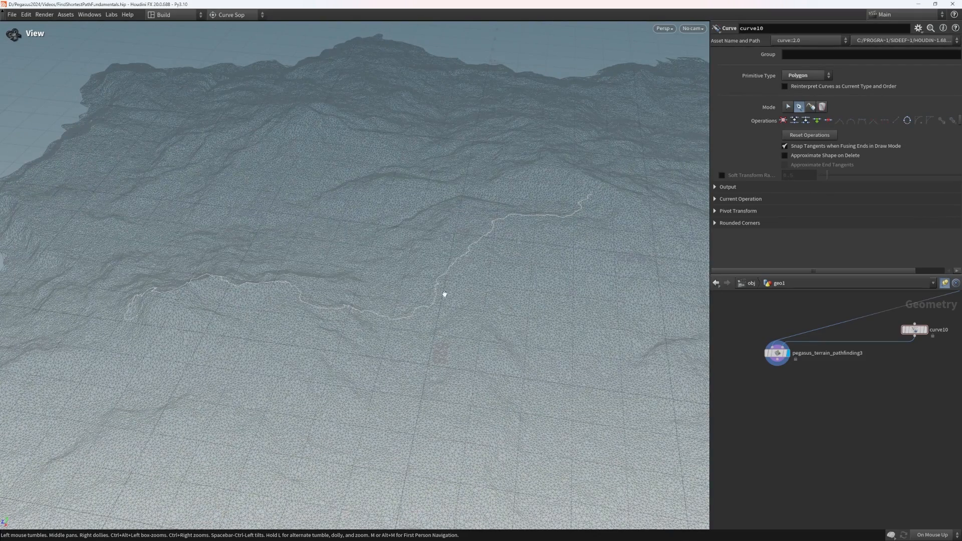
middle_drag(775, 396, 799, 355)
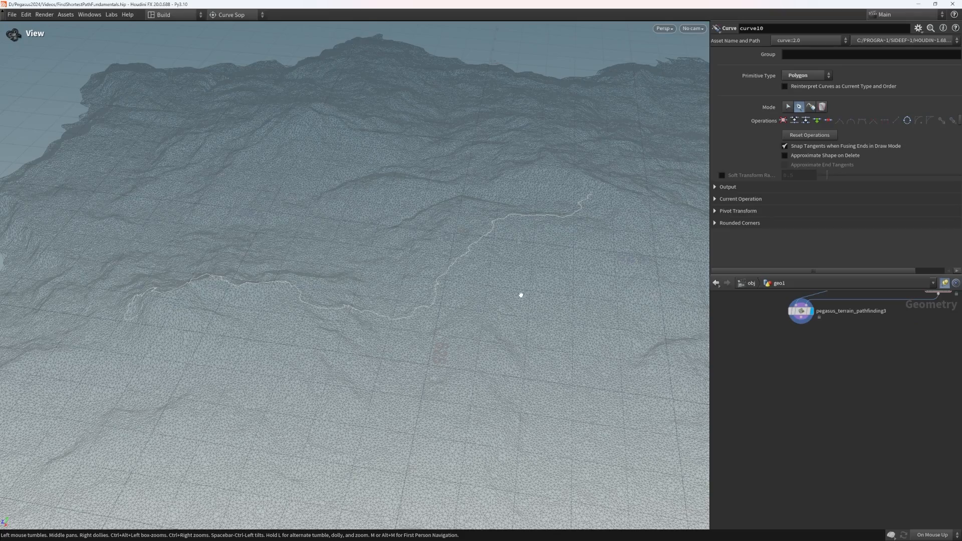
drag(425, 307, 797, 366)
Add an Attribute Delete node after the copied pathfinding node and display its output.
middle_drag(797, 365, 822, 347)
click(804, 374)
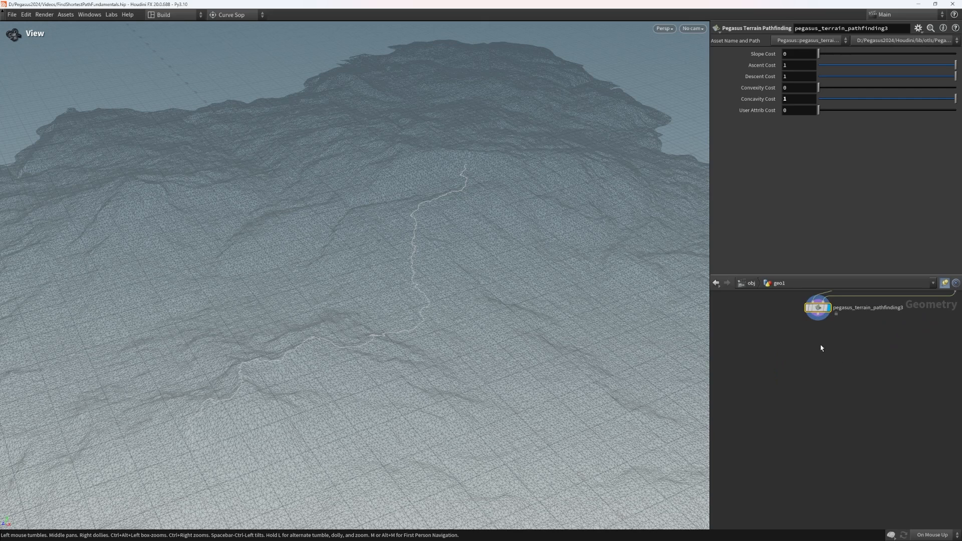
key(Tab)
text(at)
click(655, 61)
click(818, 343)
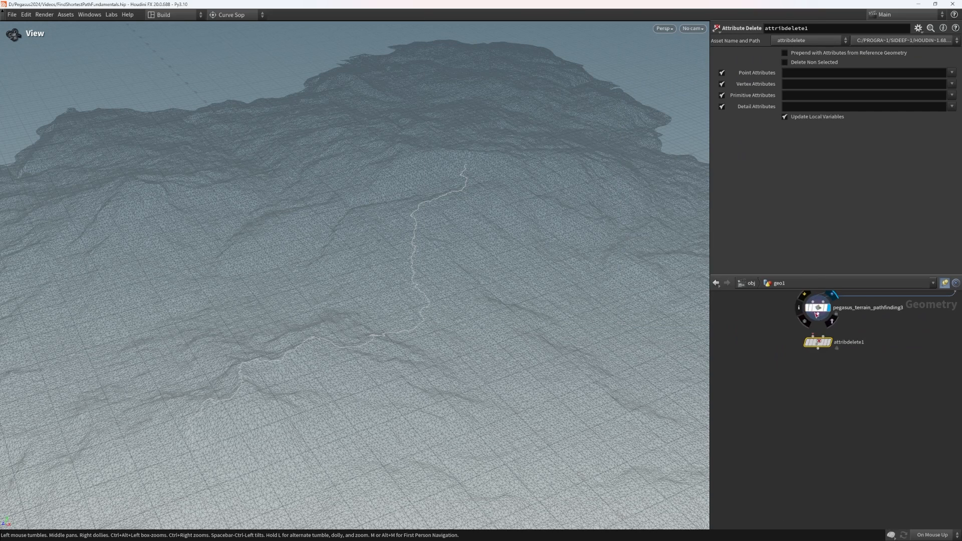
click(833, 328)
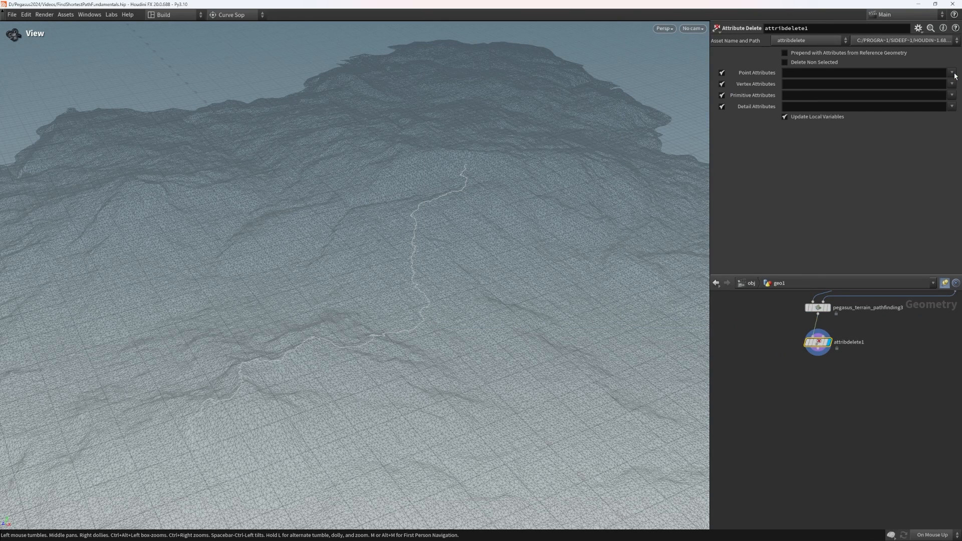
Set the Attribute Delete node's point, vertex, primitive and detail attributes all to *.
click(900, 76)
click(880, 86)
text(*)
click(840, 94)
text(*)
click(825, 107)
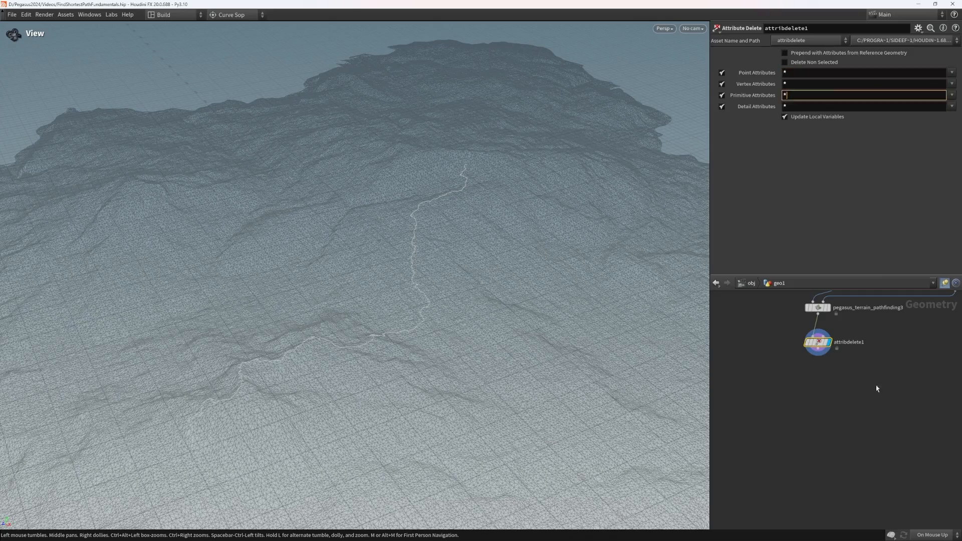
Restore the hidden shelves and viewport toolbars by toggling the stowbars.
drag(613, 288, 683, 326)
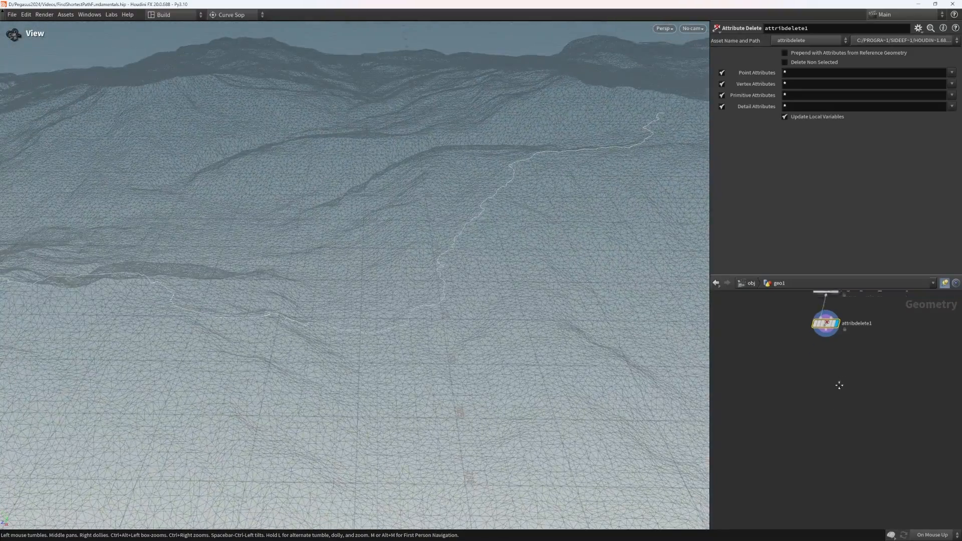
drag(438, 307, 648, 263)
drag(444, 241, 426, 229)
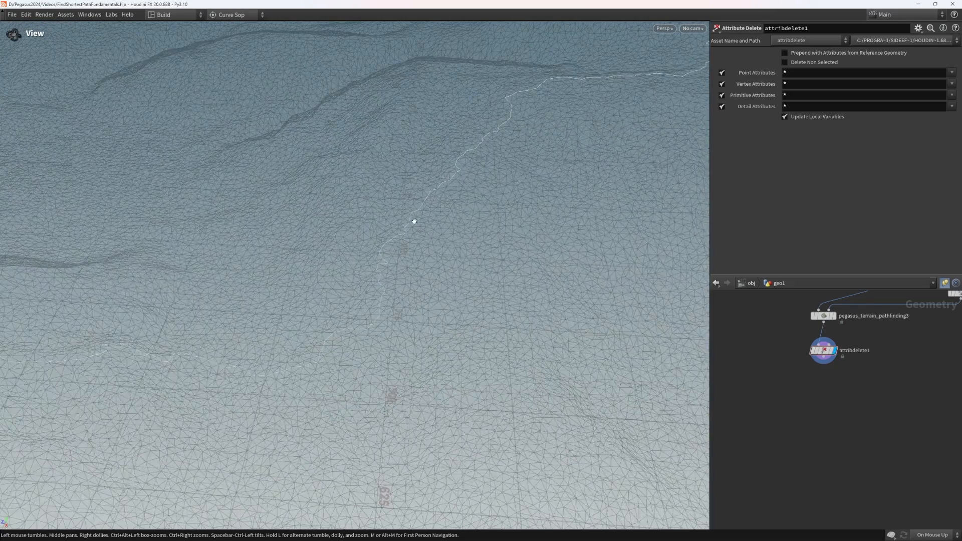
click(89, 15)
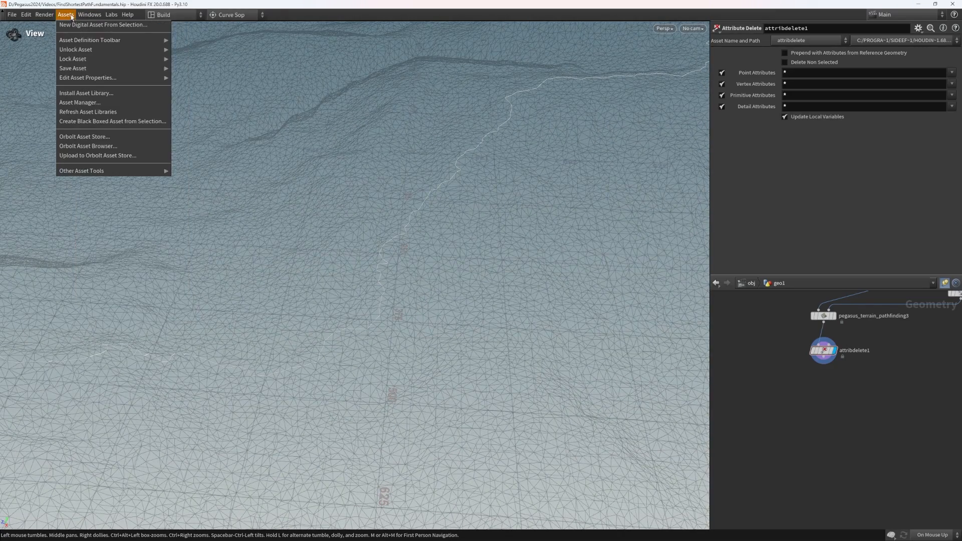
mouse_move(128, 15)
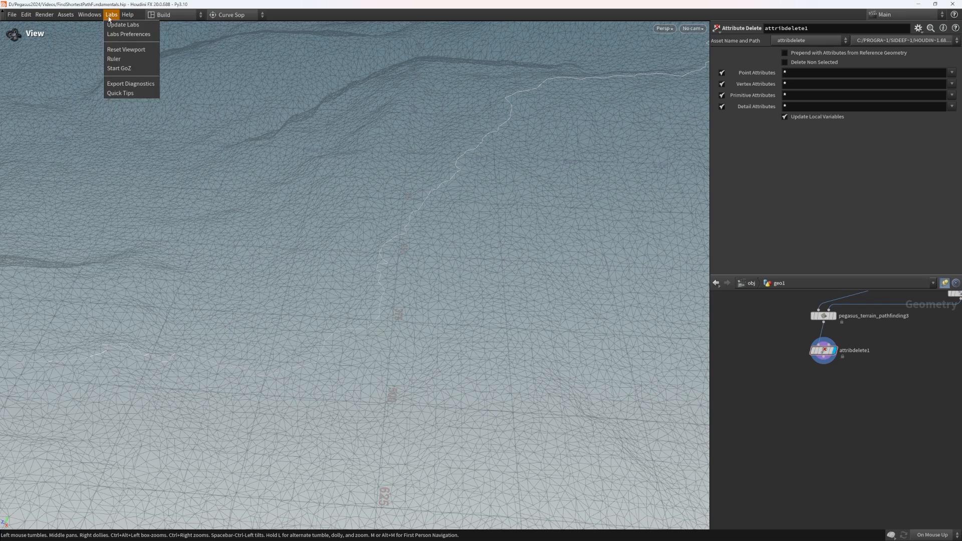
mouse_move(72, 19)
mouse_move(23, 18)
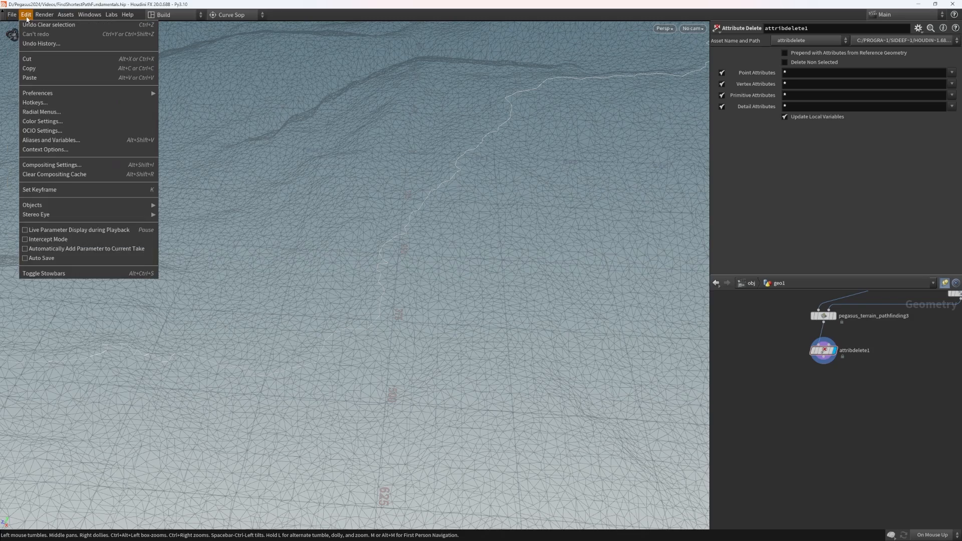
click(61, 274)
Turn on point display in the viewport and examine the spacing of the points along the path.
drag(346, 333, 680, 358)
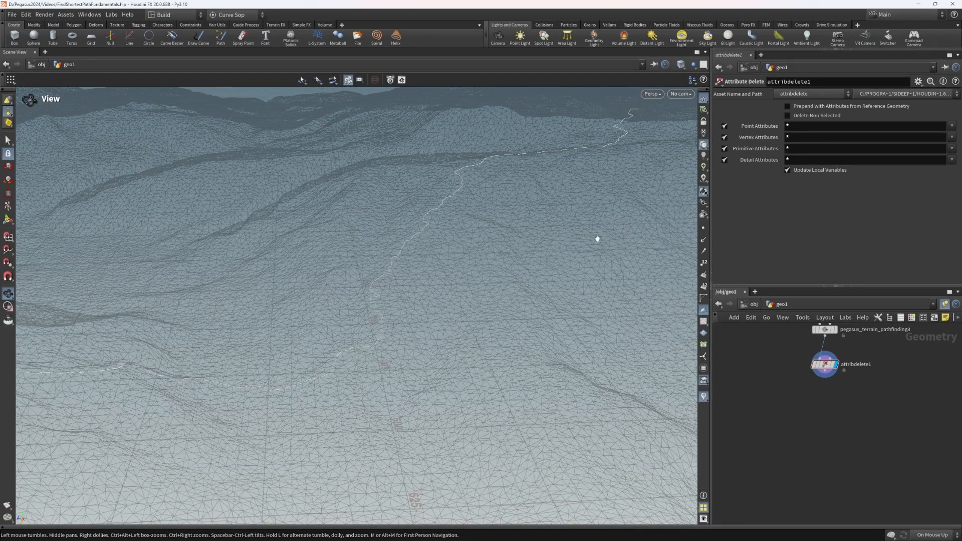
click(704, 229)
mouse_move(361, 281)
mouse_down()
mouse_move(354, 271)
mouse_move(389, 272)
mouse_move(373, 287)
mouse_up()
drag(445, 251, 472, 268)
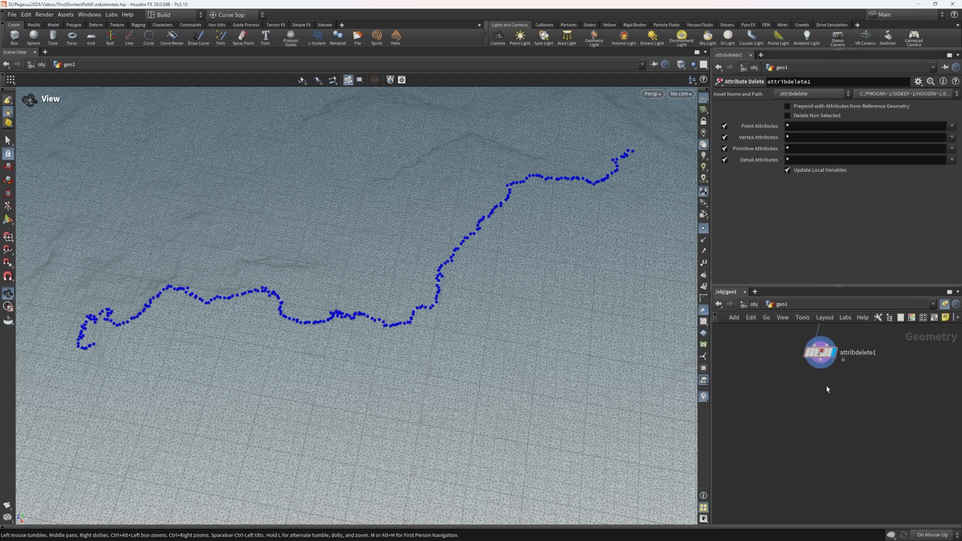
Add a Refine node below the Attribute Delete node.
key(Tab)
text(refine)
key(Return)
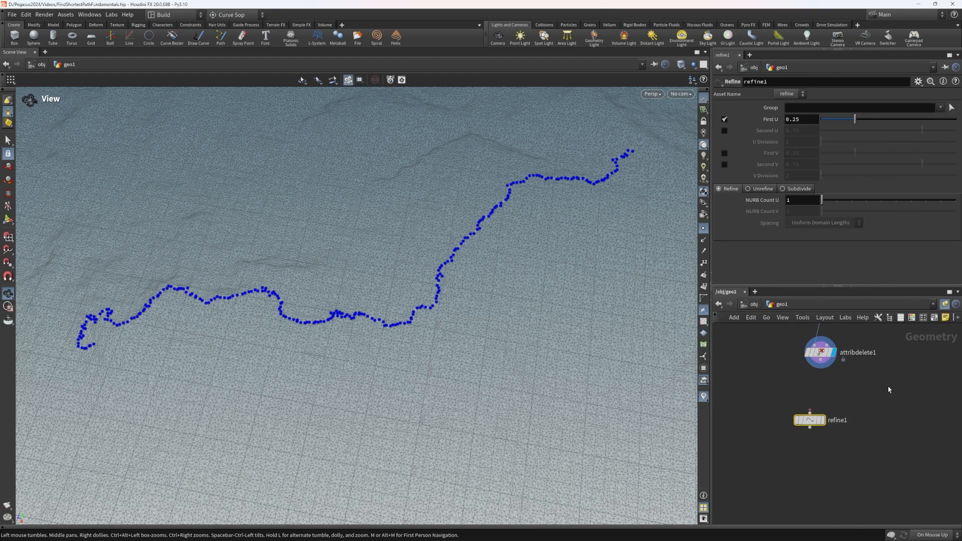
Add a Smooth node wired after the Attribute Delete node and display its result.
key(Tab)
text(smooth)
key(Return)
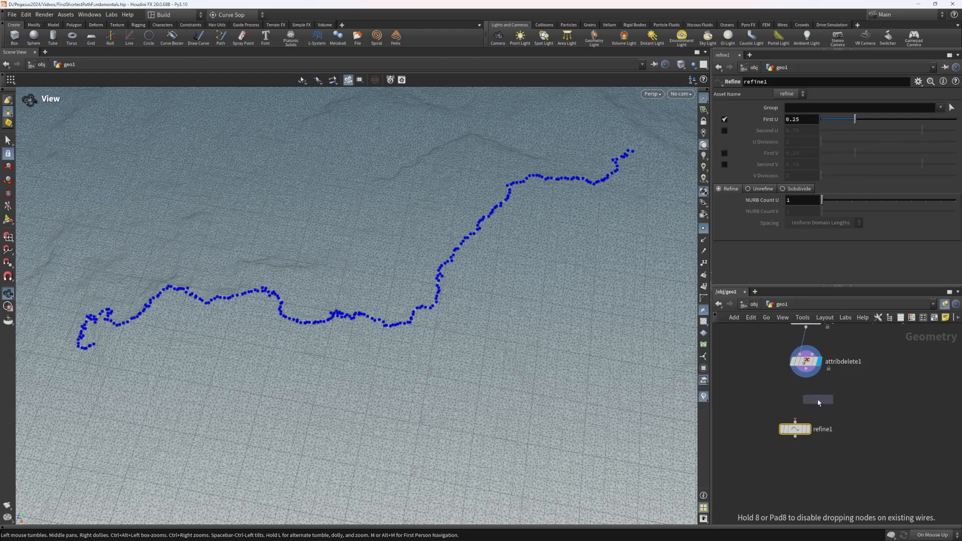
click(813, 391)
click(828, 397)
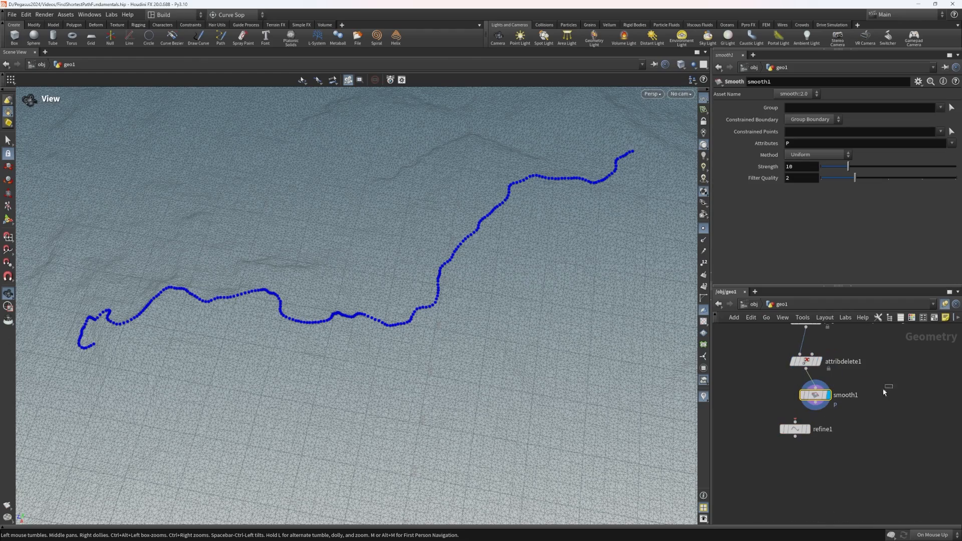
Set the scene's update mode to Auto Update and the Smooth node's strength to 1.
scroll(365, 262, up, 4)
drag(365, 263, 591, 281)
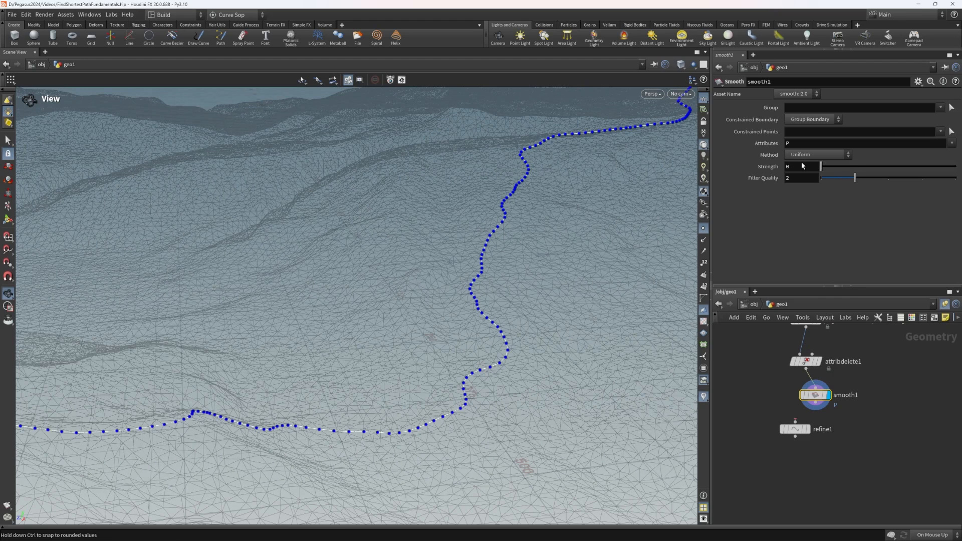
drag(802, 166, 802, 167)
click(942, 537)
click(933, 507)
drag(822, 170, 824, 172)
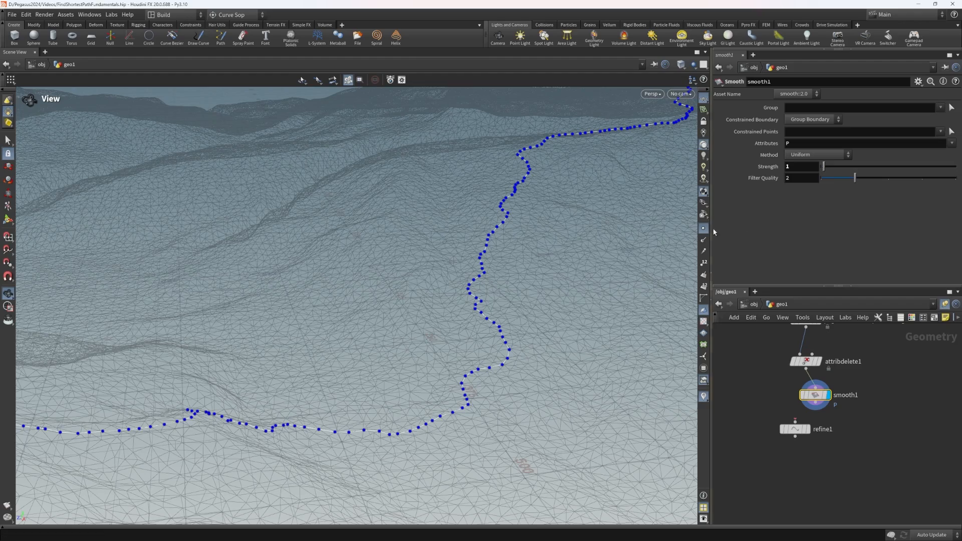
Hide the path points and compare low and high Smooth strengths along the path, ending with a low strength.
click(705, 230)
scroll(552, 245, down, 5)
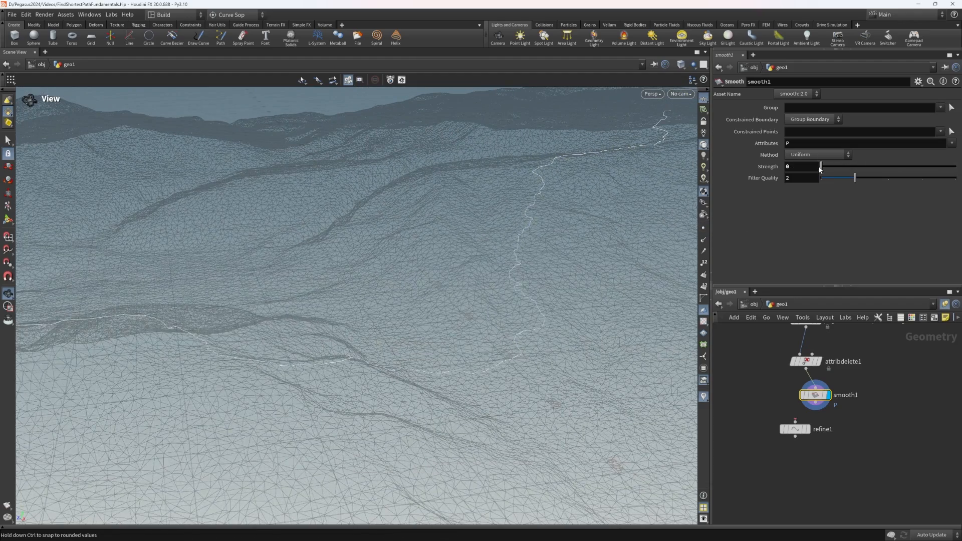
drag(556, 201, 502, 286)
drag(824, 167, 849, 167)
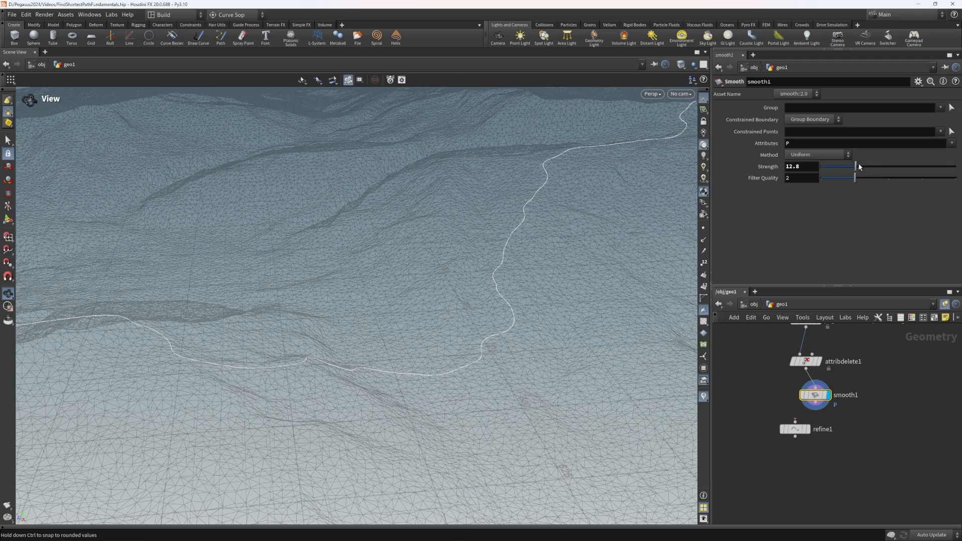
drag(947, 168, 824, 171)
mouse_move(564, 234)
mouse_down()
mouse_move(507, 284)
mouse_move(473, 288)
mouse_move(343, 253)
mouse_move(320, 260)
mouse_up()
Show the path points again, wire the Refine node after the Smooth node and display its output.
click(704, 229)
drag(817, 346, 797, 366)
click(810, 373)
drag(855, 367, 797, 379)
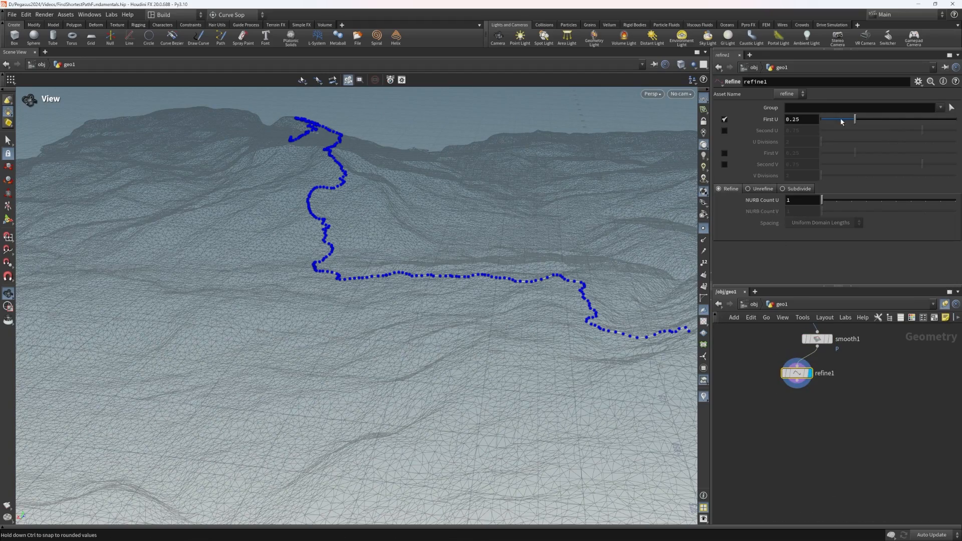
drag(526, 273, 438, 305)
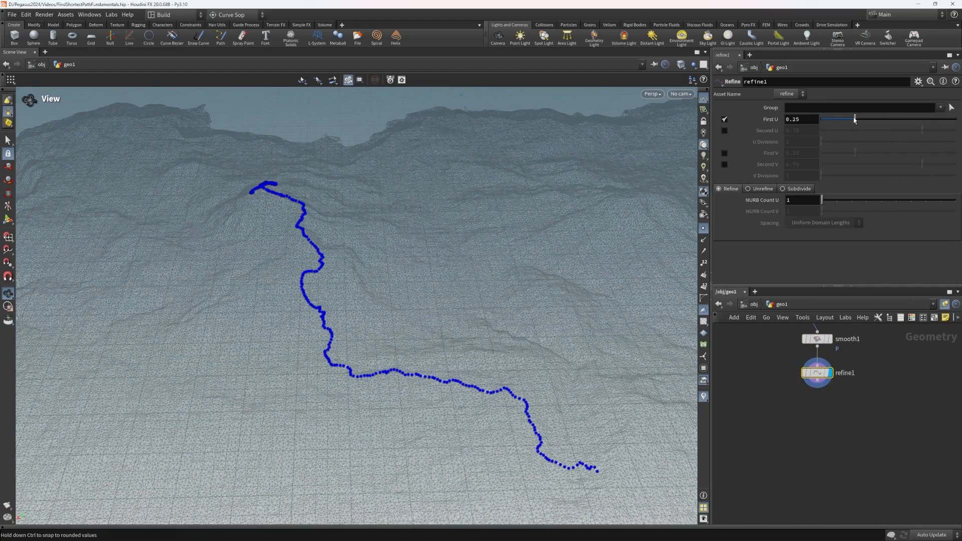
Switch the Refine node to Unrefine with First U 0 and Second U 1, and try different U tolerances.
click(724, 131)
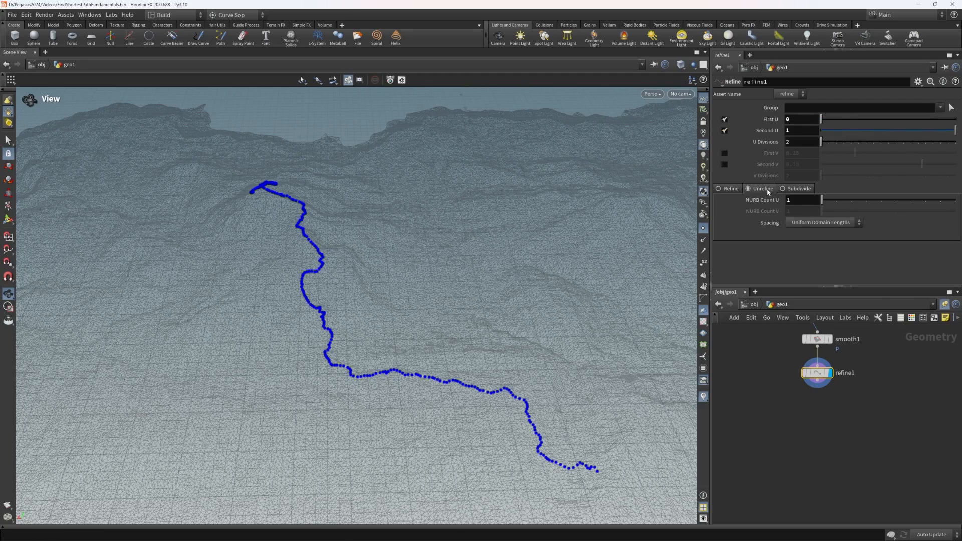
middle_drag(432, 278, 446, 219)
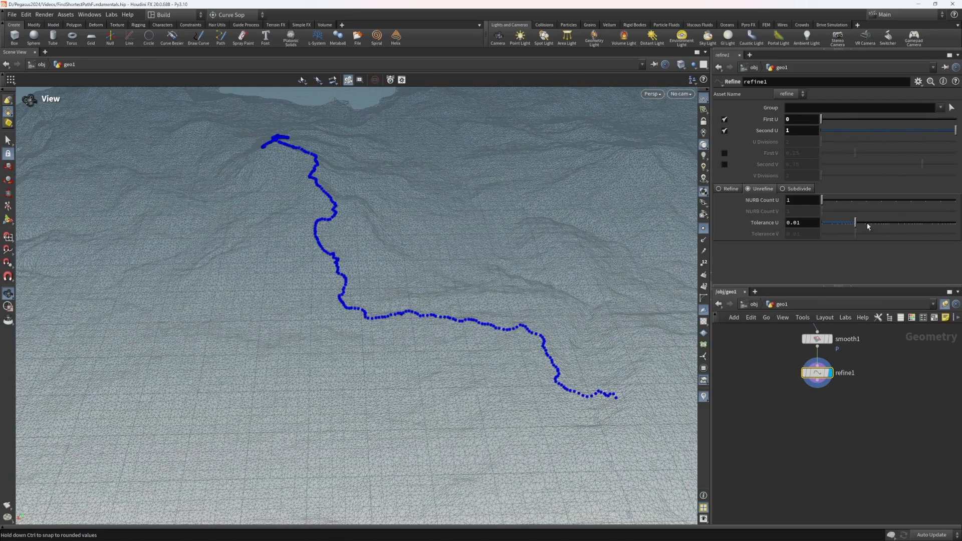
drag(936, 222, 933, 222)
drag(926, 223, 865, 222)
Set the Refine node's Tolerance U to about 1.9, checking the curve with its points hidden before showing them again.
drag(481, 280, 524, 235)
click(704, 229)
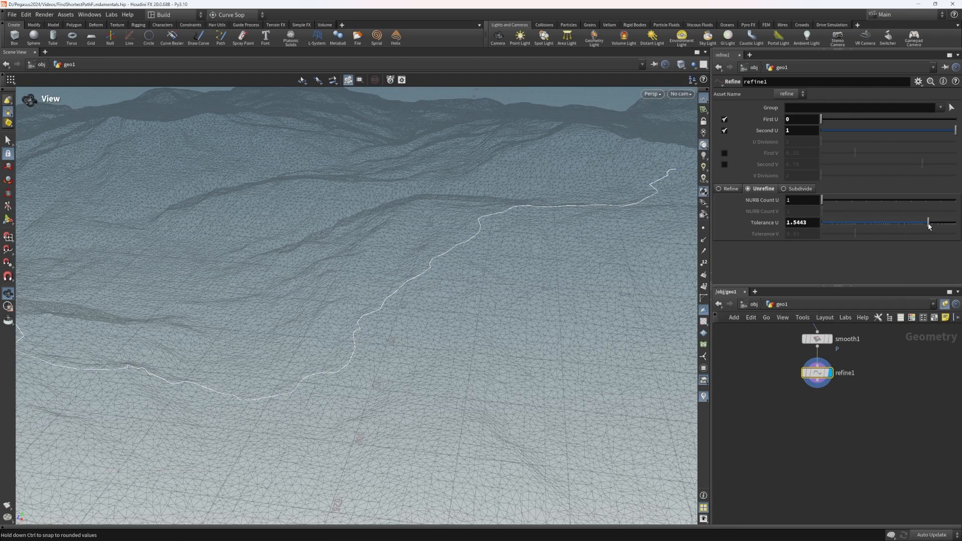
drag(932, 226, 933, 228)
drag(426, 349, 536, 265)
click(703, 228)
Compare the display and node information of the Attribute Delete and Refine nodes, leaving the Refine result displayed.
middle_drag(758, 343, 760, 428)
click(830, 375)
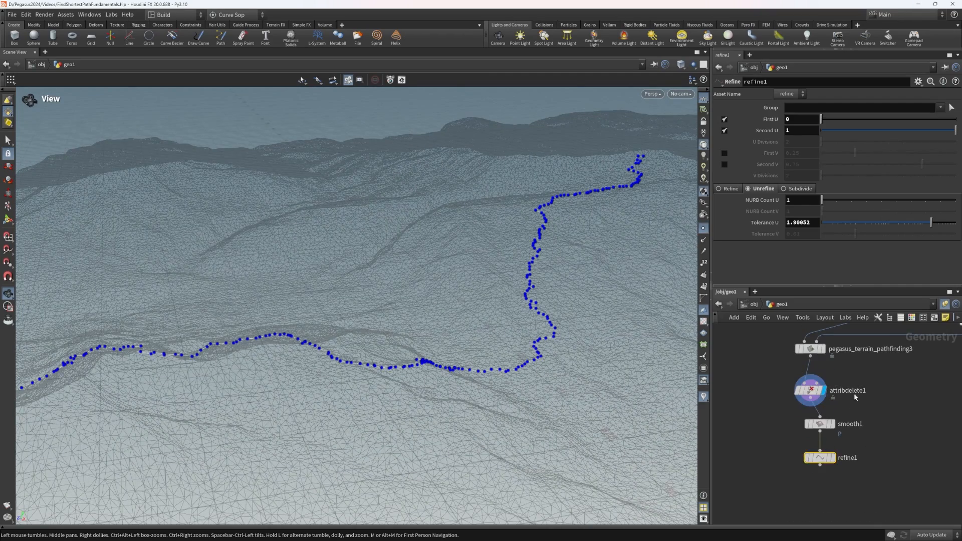
click(839, 443)
middle_drag(841, 453, 817, 407)
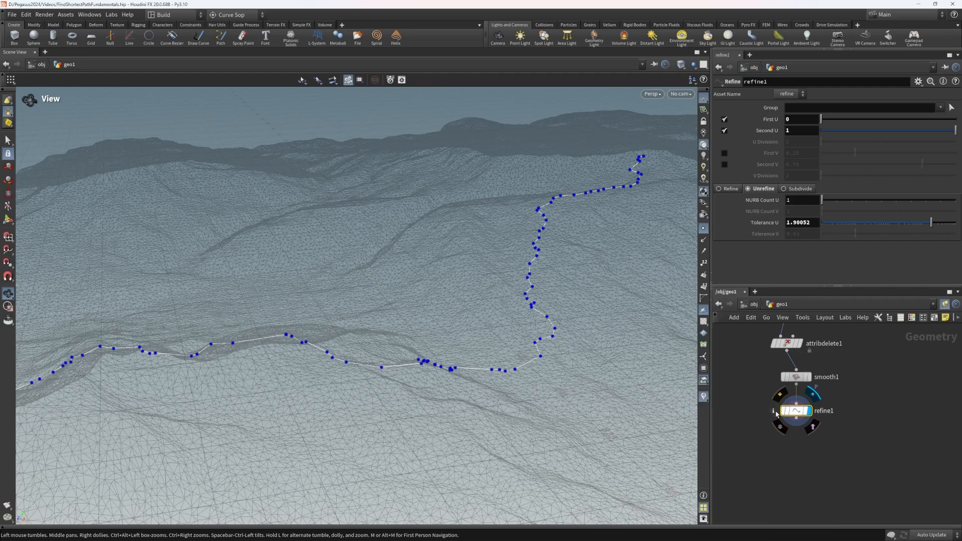
click(773, 411)
click(870, 380)
middle_drag(871, 379, 879, 421)
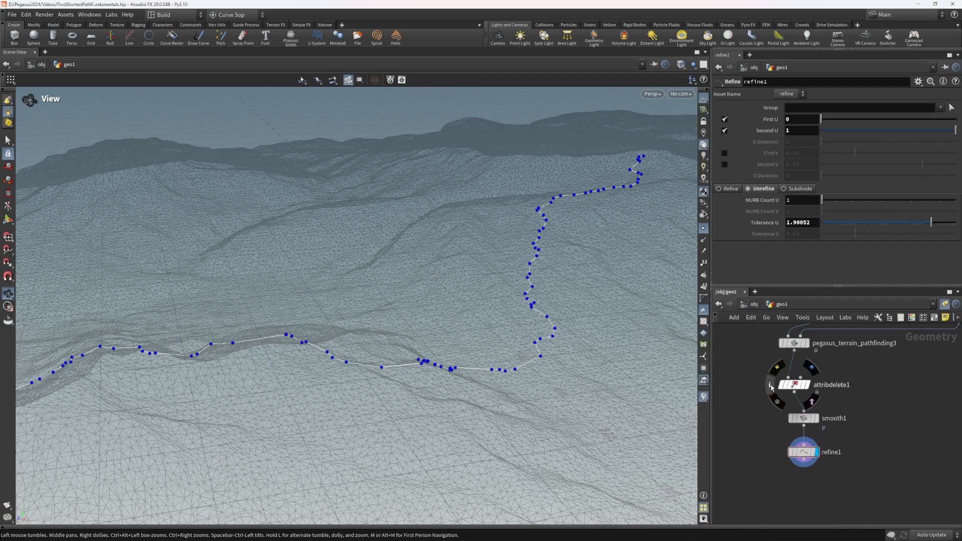
click(772, 384)
click(878, 389)
Examine the simplified path's shape and point spacing across the terrain from far and near.
drag(471, 266, 373, 296)
right_drag(374, 296, 344, 305)
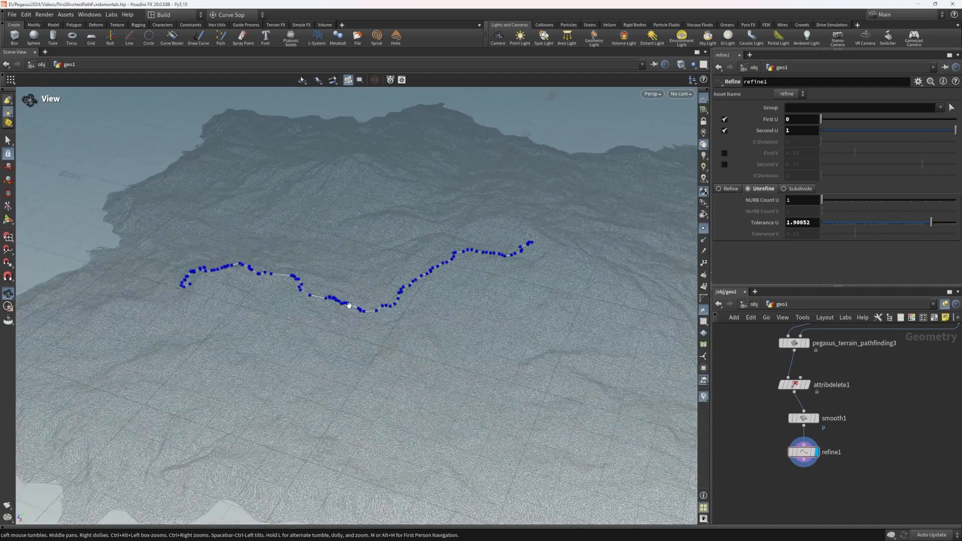
middle_drag(344, 305, 339, 329)
right_drag(340, 329, 450, 297)
drag(260, 304, 331, 308)
middle_drag(847, 463, 834, 449)
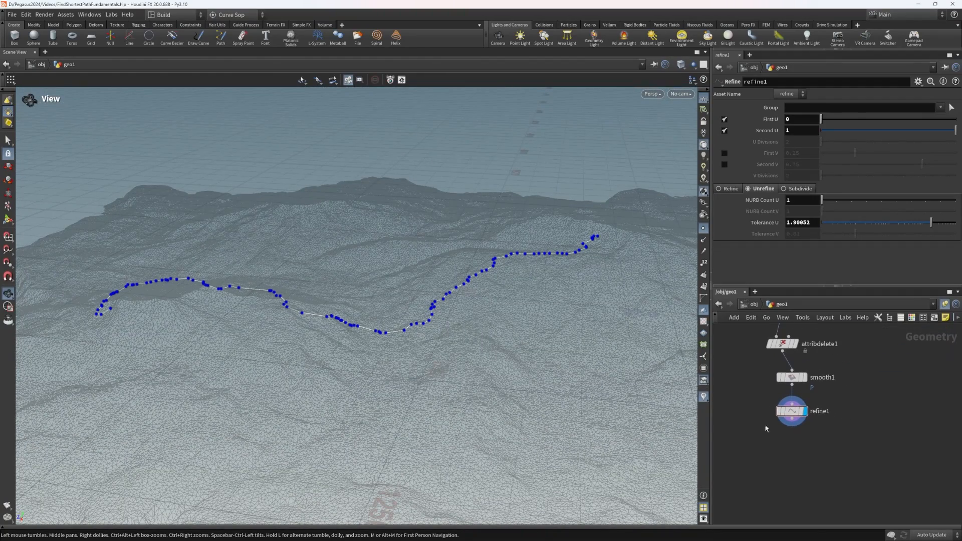
right_drag(412, 279, 393, 322)
drag(392, 322, 450, 315)
middle_drag(842, 444, 824, 416)
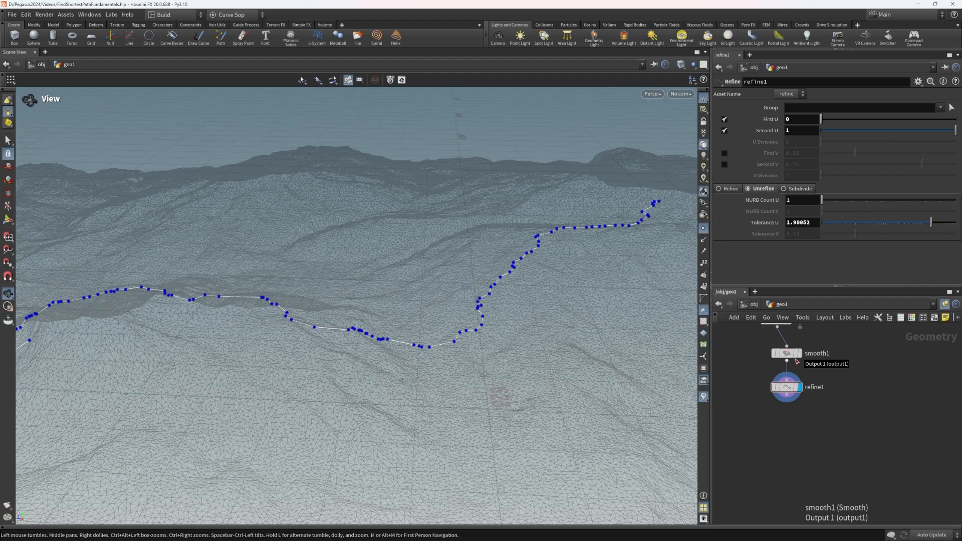
Switch to the web browser and open the Landscape Splines Input page of the Houdini Engine for Unreal documentation.
key(alt+Tab)
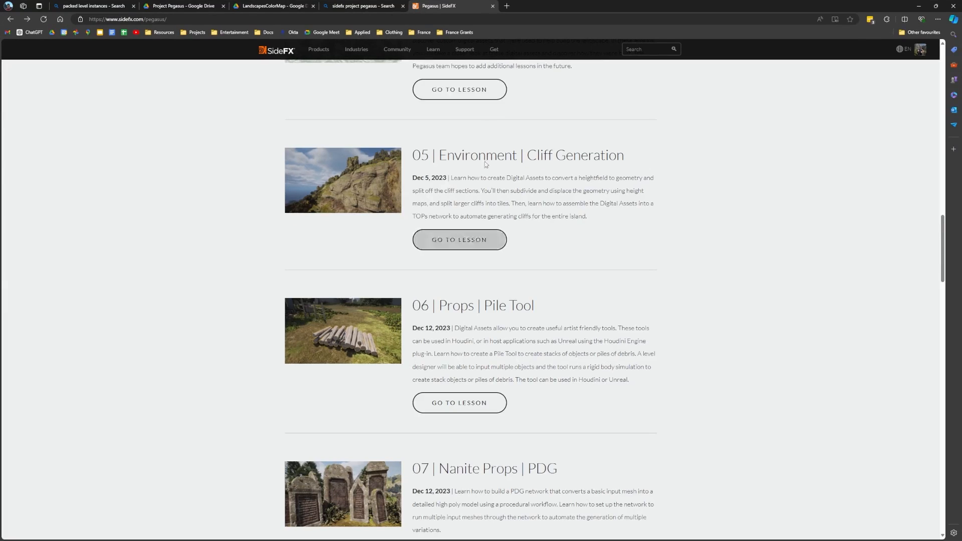
click(271, 32)
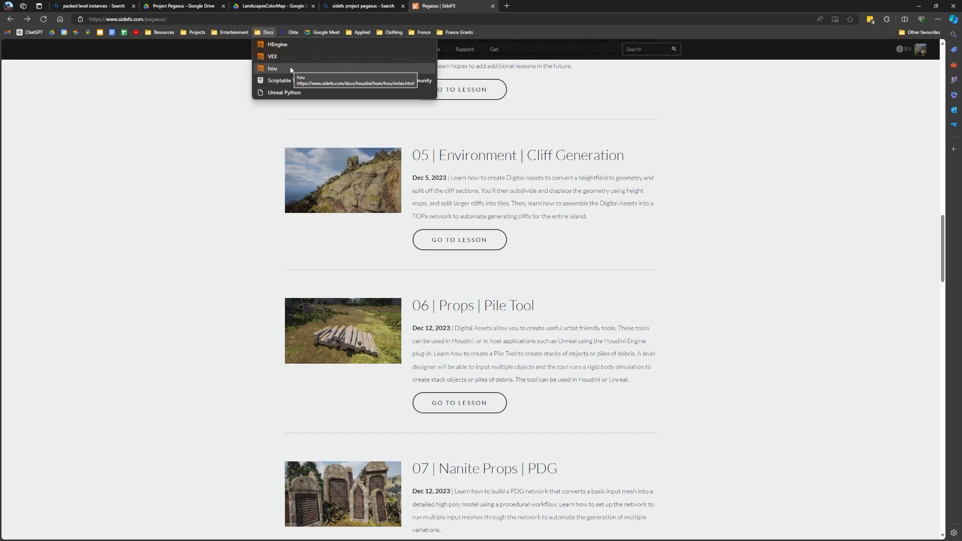
click(300, 42)
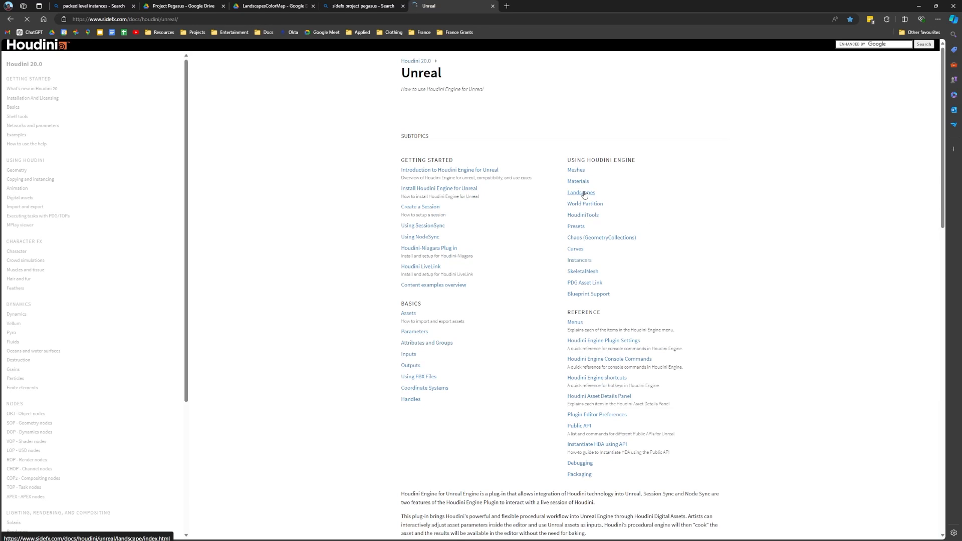
click(583, 193)
click(455, 202)
drag(392, 75, 655, 305)
click(839, 188)
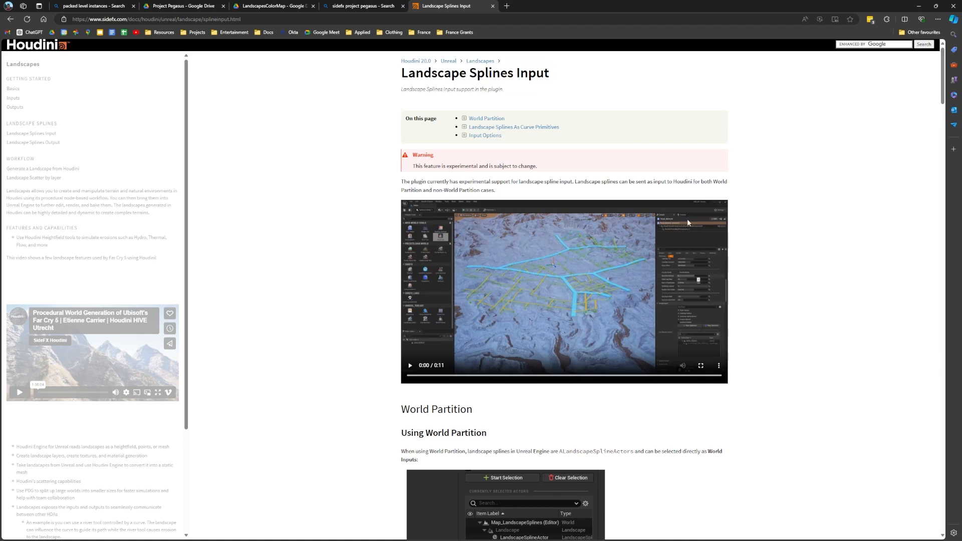
Find the table of landscape spline attributes on the documentation page.
scroll(816, 257, down, 5)
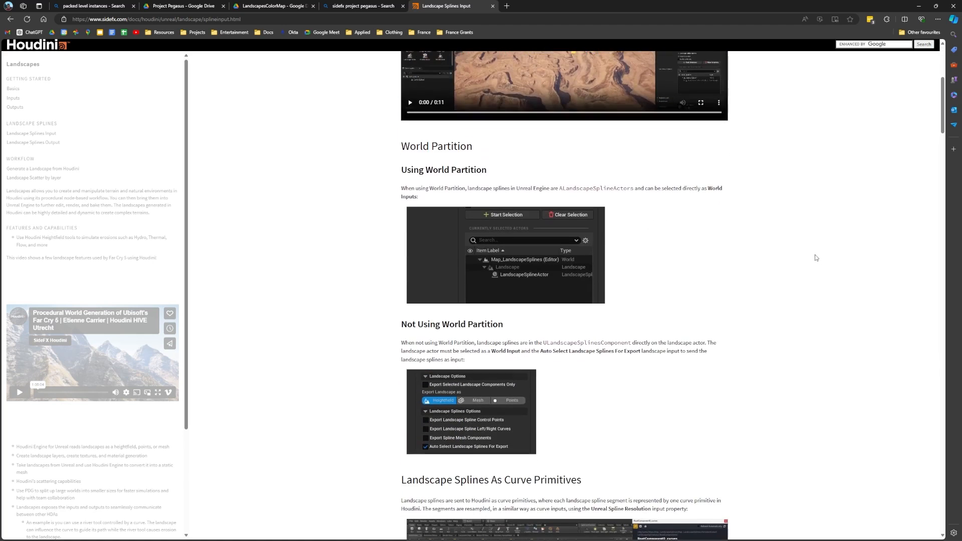
scroll(816, 258, down, 5)
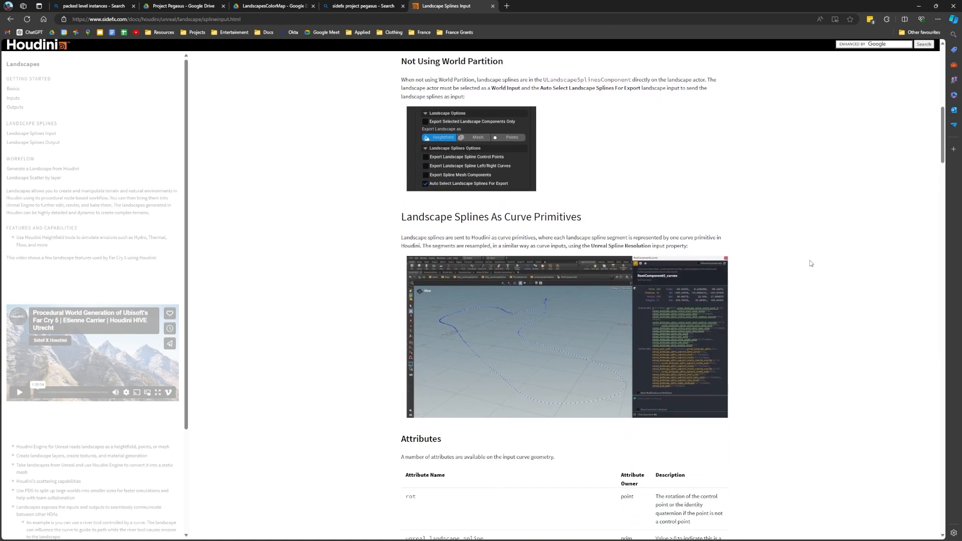
scroll(810, 261, down, 6)
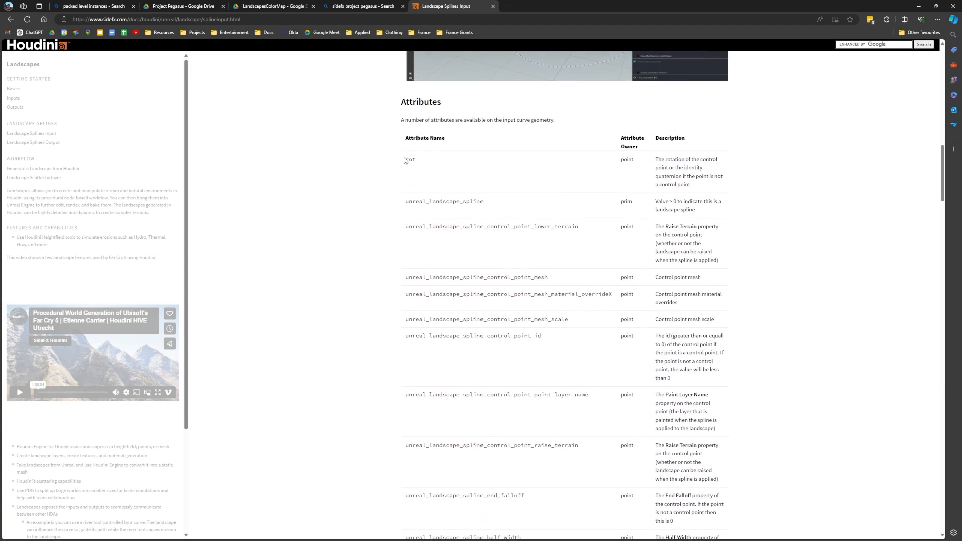
drag(397, 96, 674, 520)
click(812, 381)
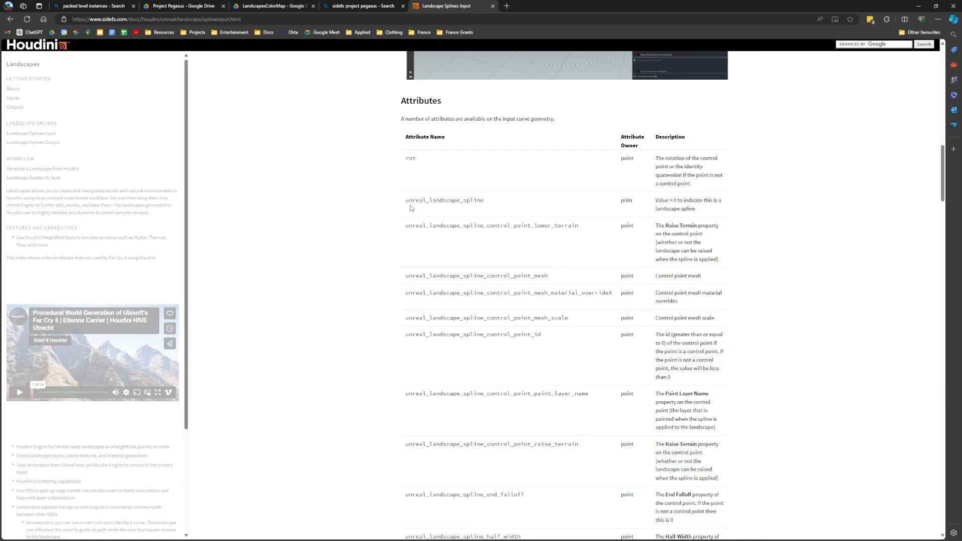
Read the unreal_landscape_spline entry and copy its attribute name.
scroll(414, 231, up, 1)
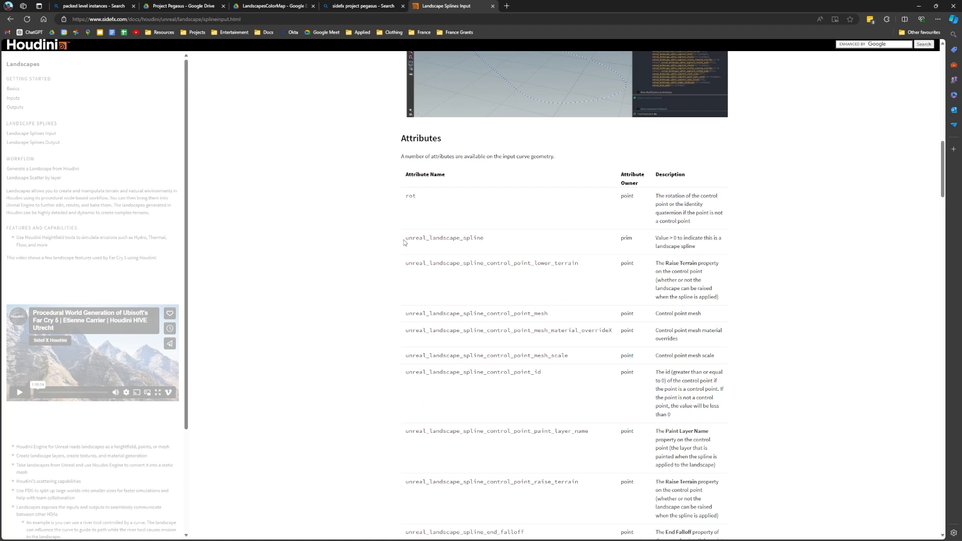
drag(551, 251, 710, 245)
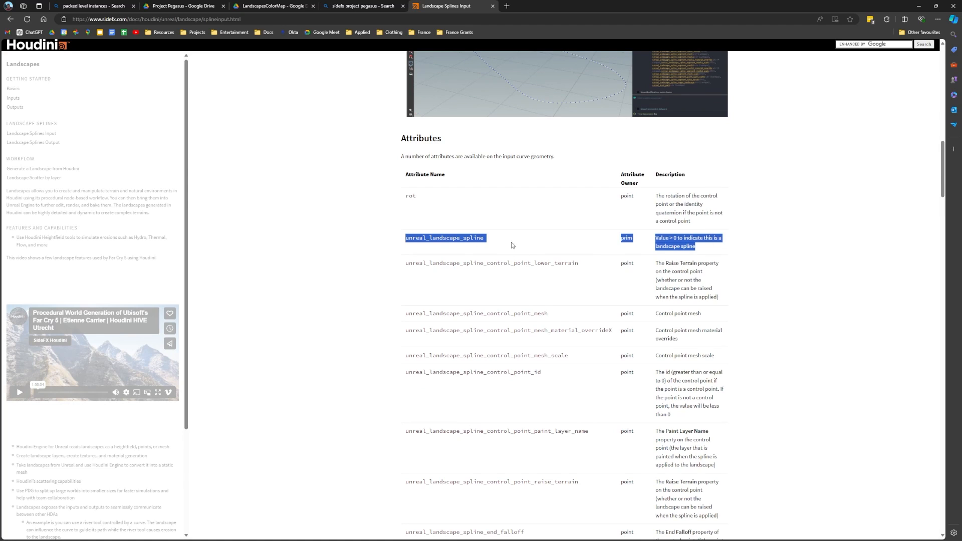
click(636, 243)
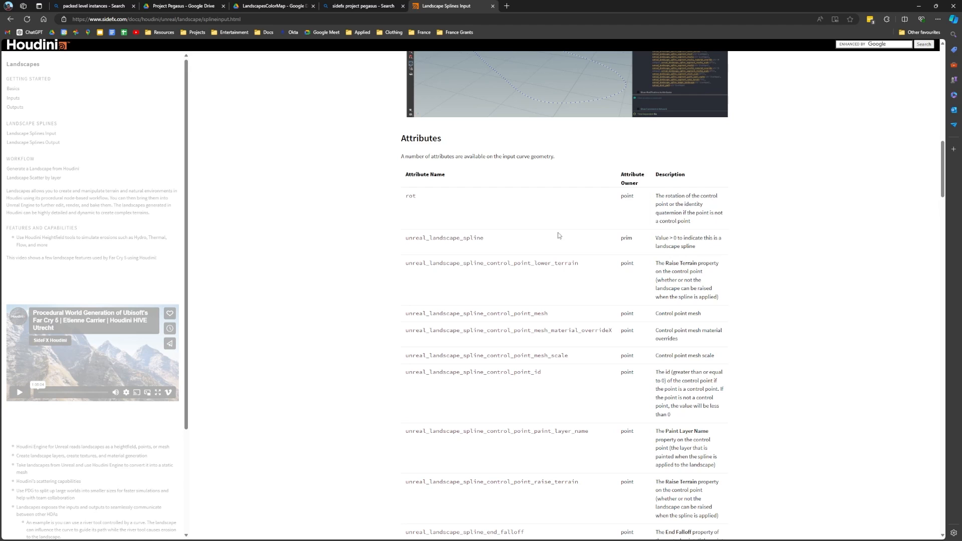
drag(492, 237, 428, 237)
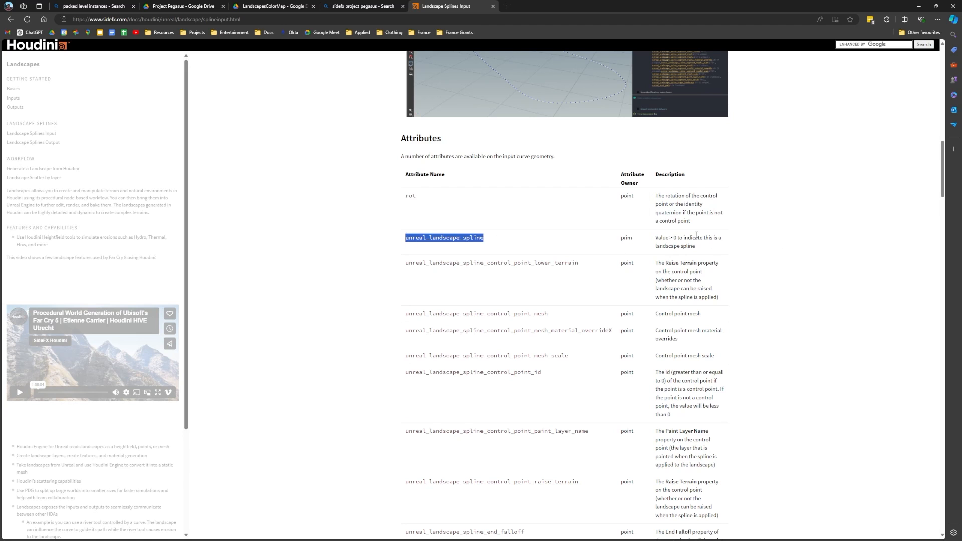
click(763, 252)
Return to Houdini and add an Attribute Wrangle node wired after the Refine node.
key(alt+Tab)
middle_drag(773, 426, 768, 380)
key(Tab)
text(wra)
key(Return)
click(786, 382)
drag(788, 373, 782, 355)
Enter the expression i@unreal_landscape_spline =1; in the new wrangle and display its result.
click(787, 180)
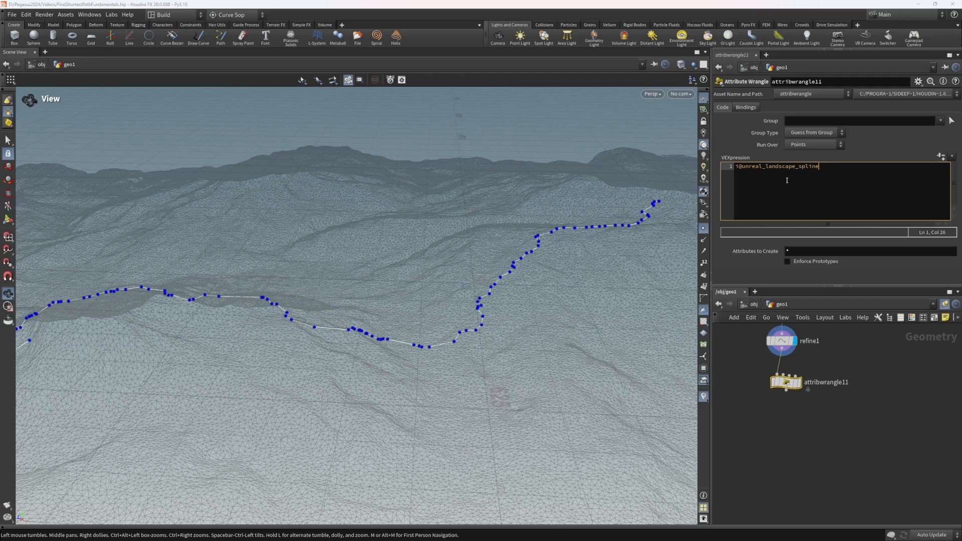
click(799, 382)
scroll(438, 331, down, 4)
drag(435, 297, 443, 227)
scroll(438, 331, up, 2)
scroll(476, 264, down, 5)
Switch back to the browser documentation and read the rot and unreal_landscape_spline_control_point_lower_terrain entries.
key(alt+Tab)
scroll(525, 249, down, 2)
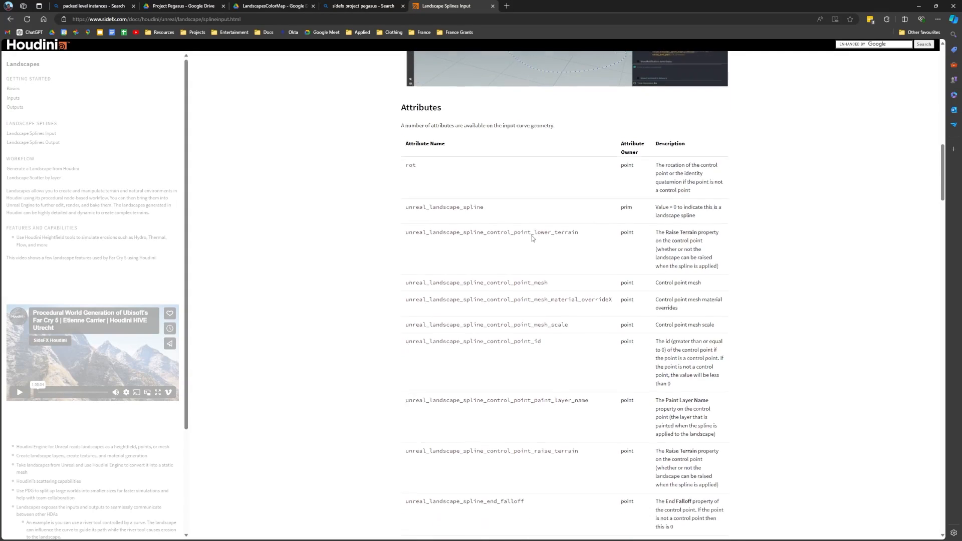
click(404, 141)
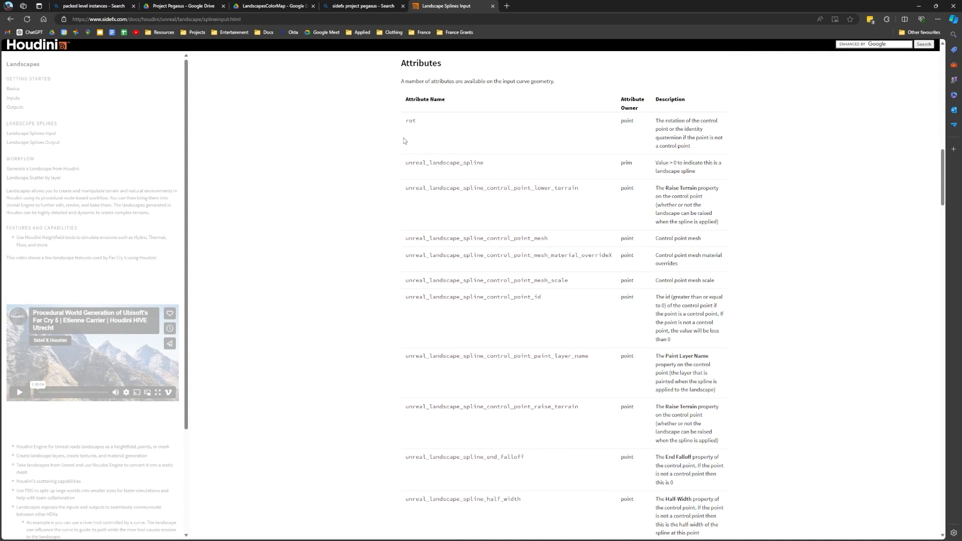
drag(478, 126, 416, 127)
click(711, 203)
drag(400, 187, 552, 188)
click(737, 223)
drag(722, 224, 500, 191)
click(419, 236)
Read through the remaining control point and segment attributes, down to unreal_landscape_spline_target_landscape.
scroll(553, 314, down, 6)
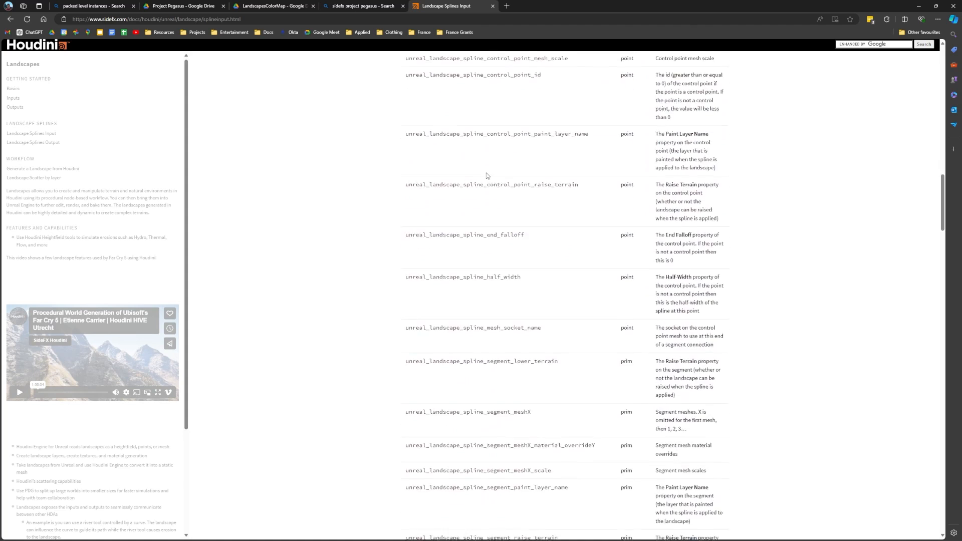
scroll(486, 175, down, 4)
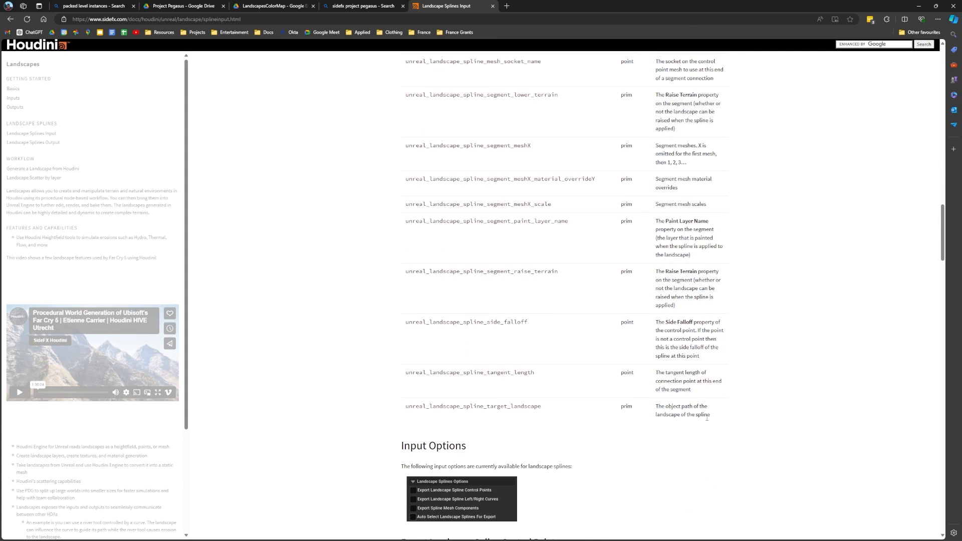
scroll(730, 426, up, 3)
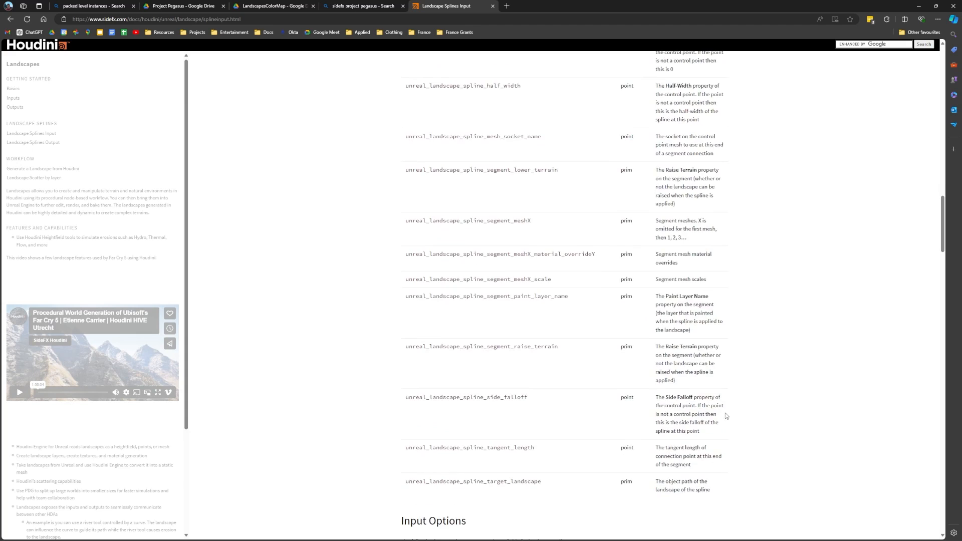
scroll(591, 481, down, 2)
scroll(603, 452, up, 2)
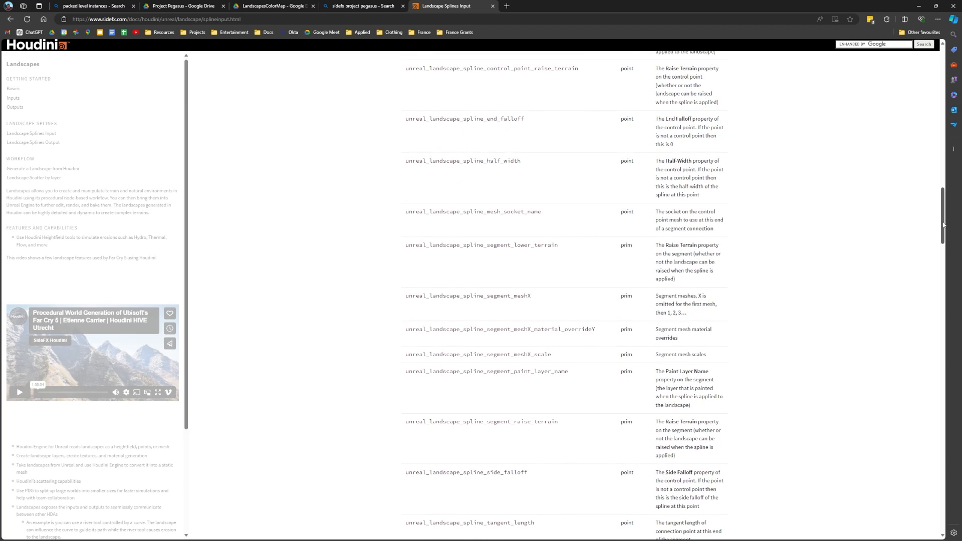
drag(947, 232, 943, 76)
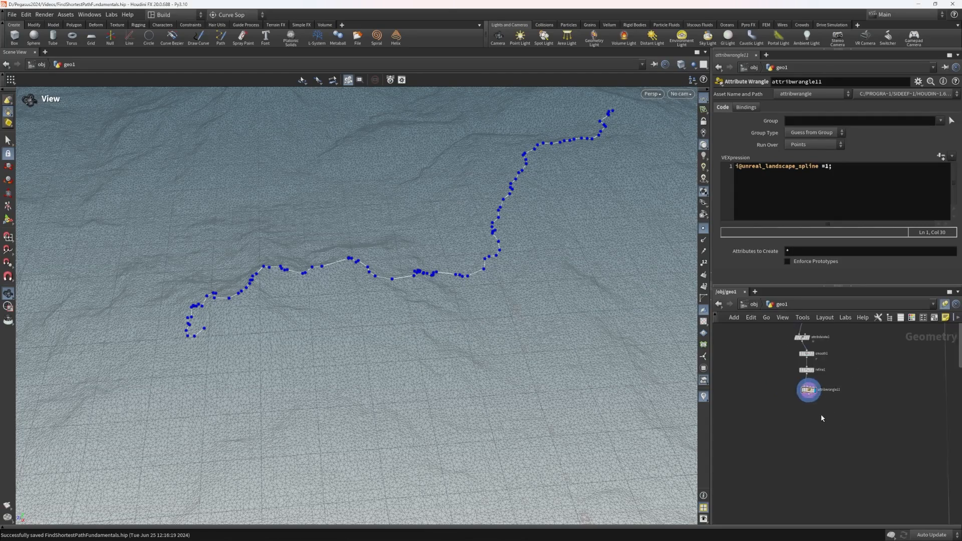
In Houdini, add a ROP Geometry Output node wired after the new Attribute Wrangle.
scroll(812, 423, up, 3)
key(Tab)
text(rop geo)
key(Return)
click(780, 409)
click(780, 401)
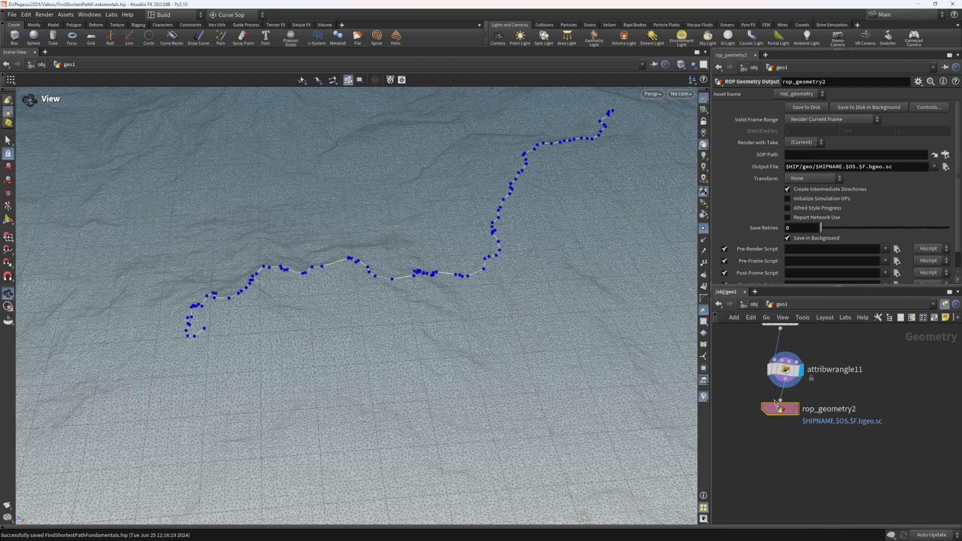
Set the ROP node's output file to Pegasus_2024_Landscape_Splines_V1.bgeo.sc in the Terrain Pathfinding project folder under D:/Pegasus2024/Project.
click(946, 166)
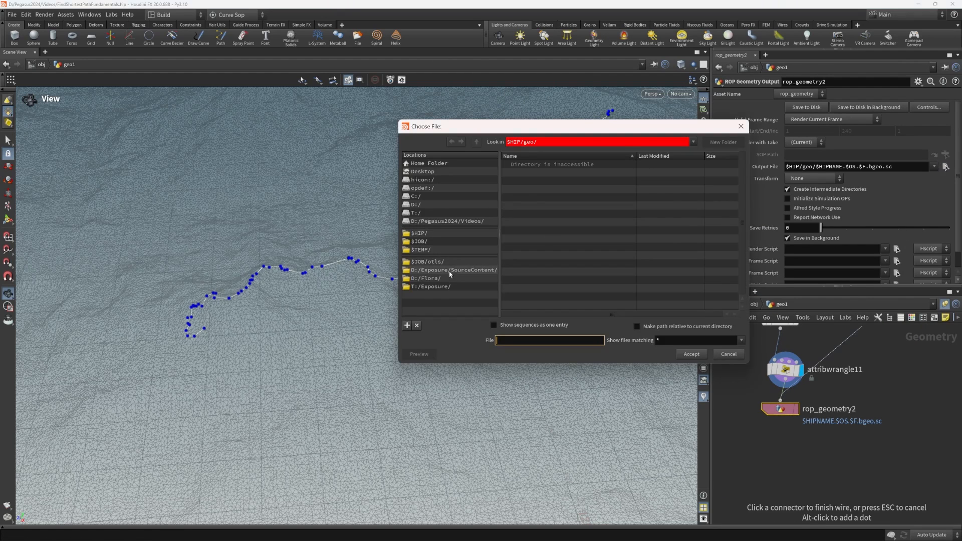
click(446, 221)
click(477, 142)
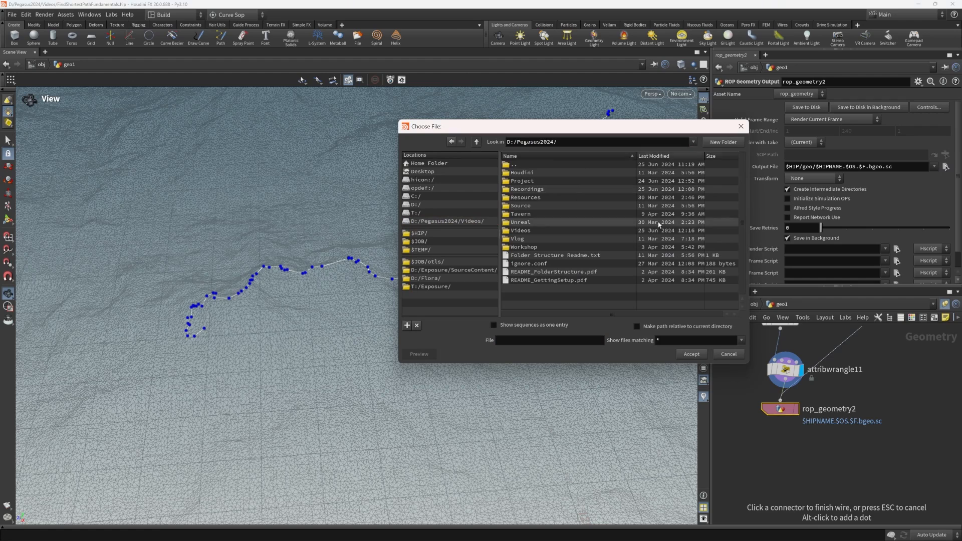
double_click(557, 181)
double_click(558, 187)
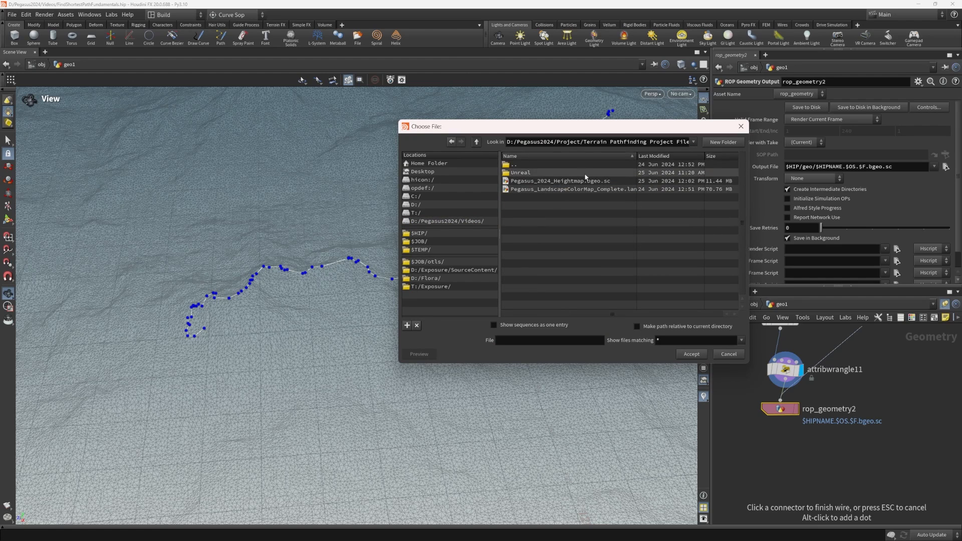
click(558, 181)
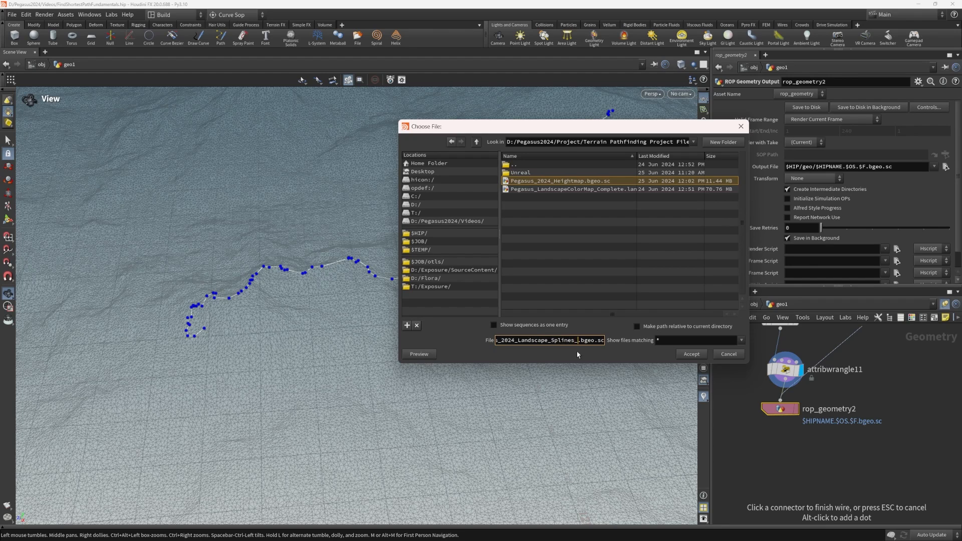
click(698, 354)
click(857, 372)
middle_drag(870, 394, 903, 363)
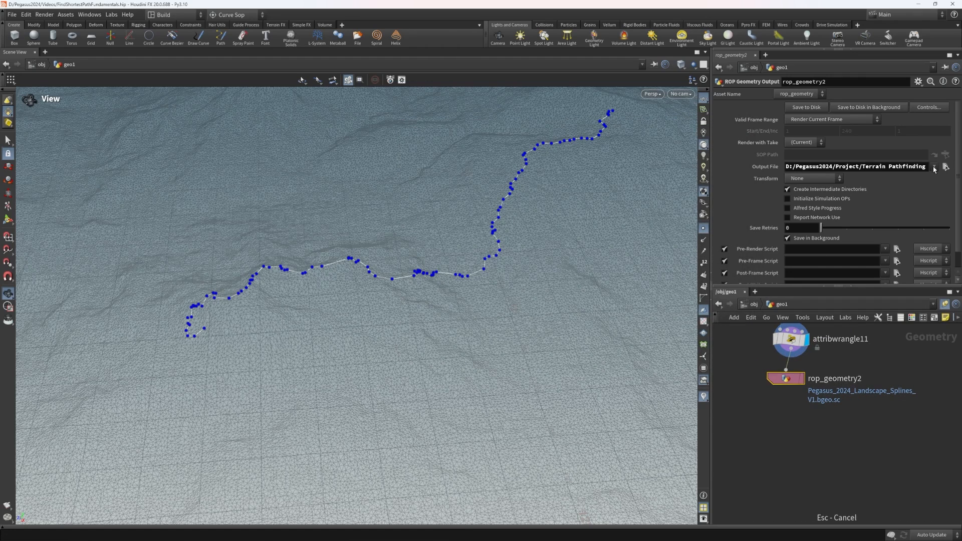
Look into the output folder of the ROP node without changing the file, and widen the parameter pane to show the full path.
click(945, 167)
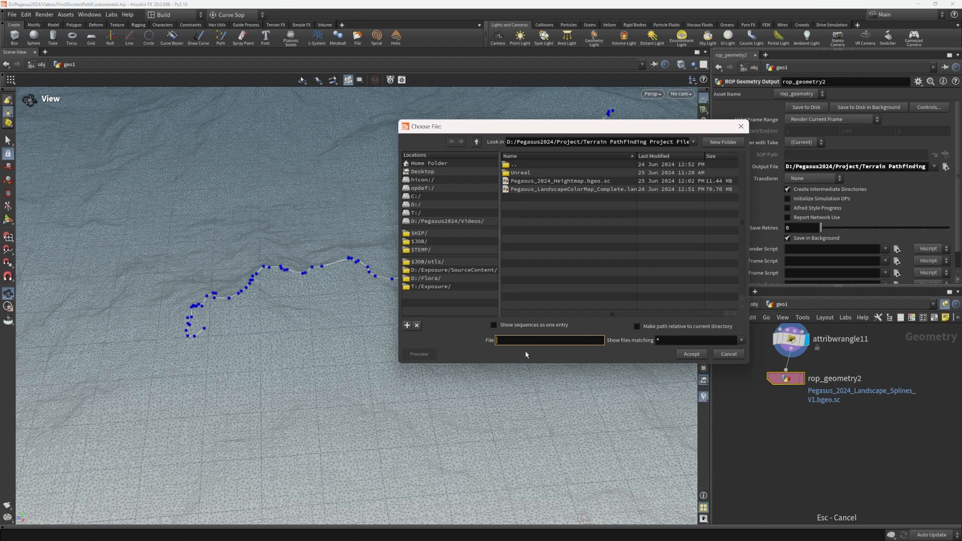
click(729, 354)
drag(711, 155, 622, 170)
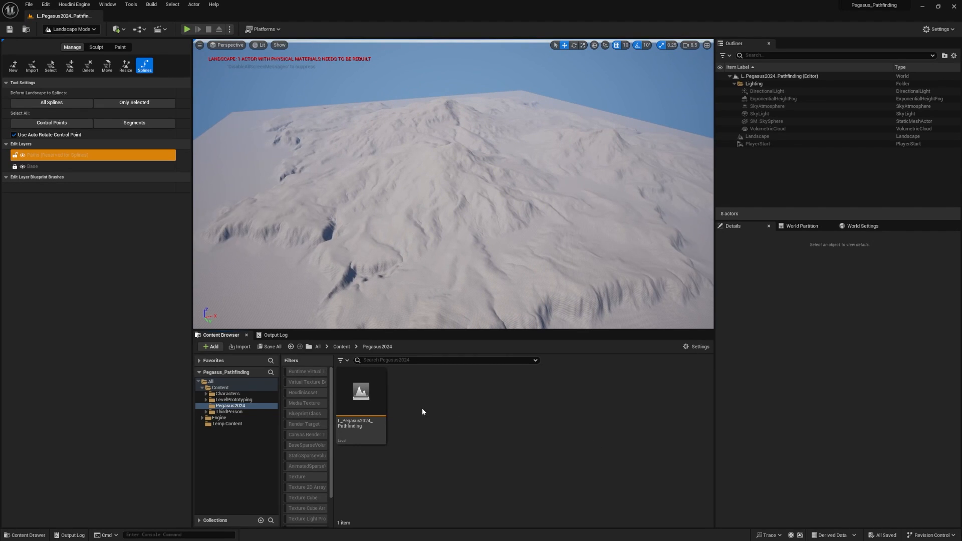
In Unreal Editor, filter the Engine content to Houdini assets and instantiate houdini_bgeo_import at the origin.
click(231, 417)
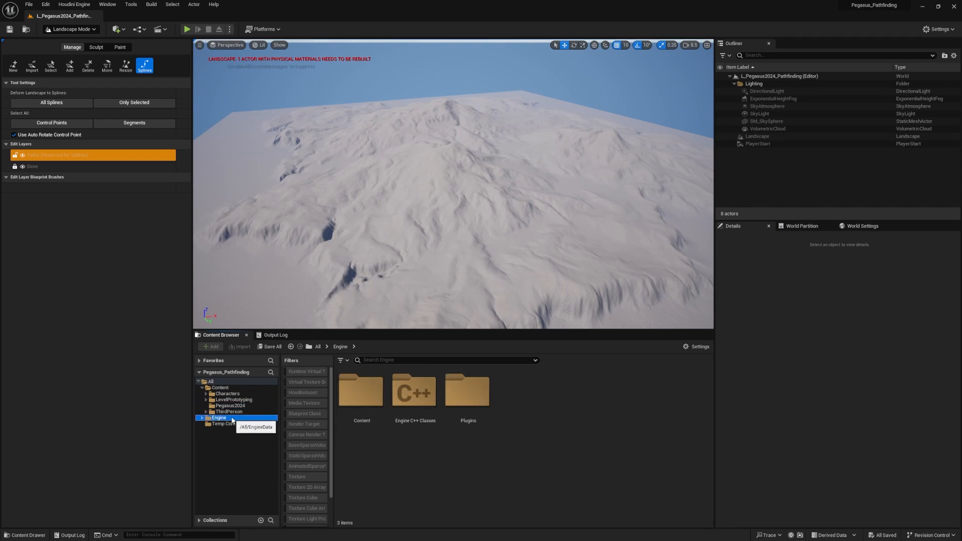
click(303, 393)
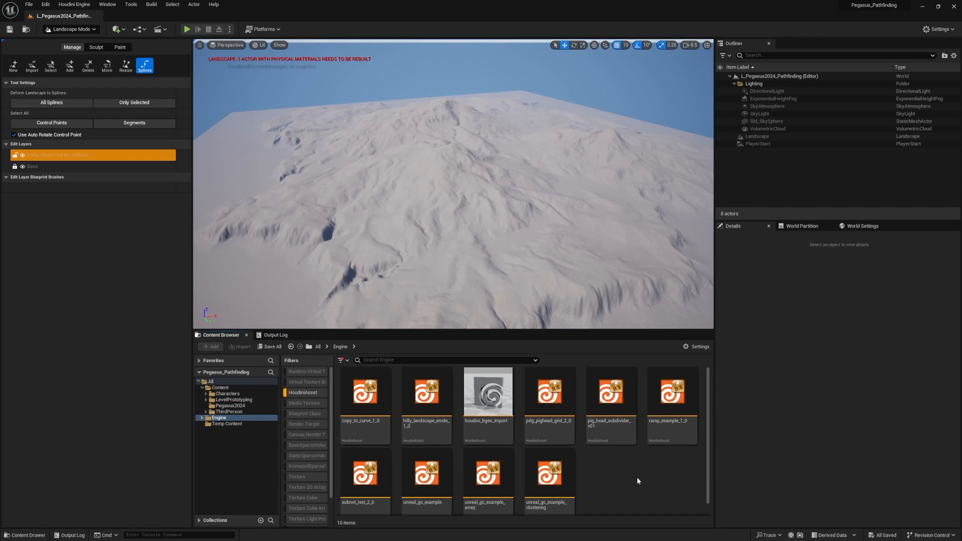
right_click(496, 394)
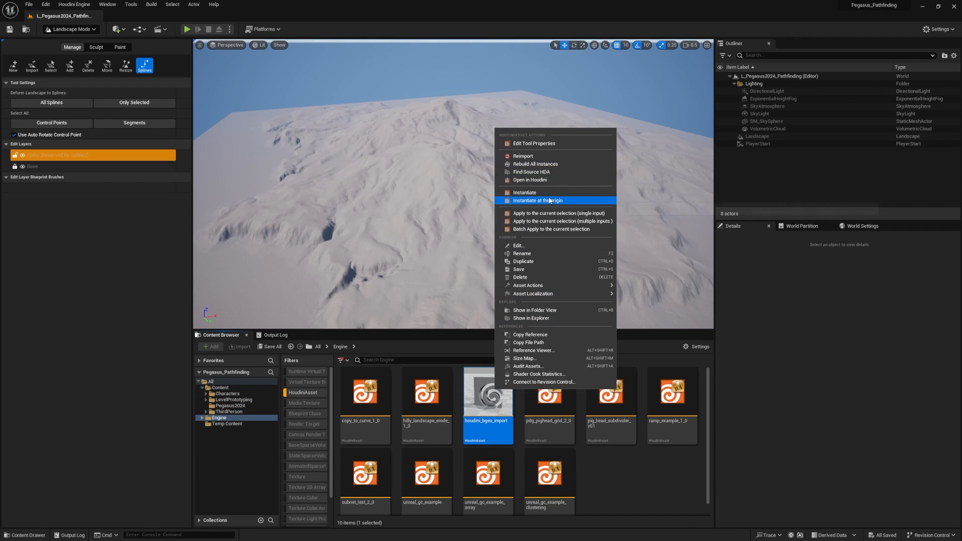
click(550, 200)
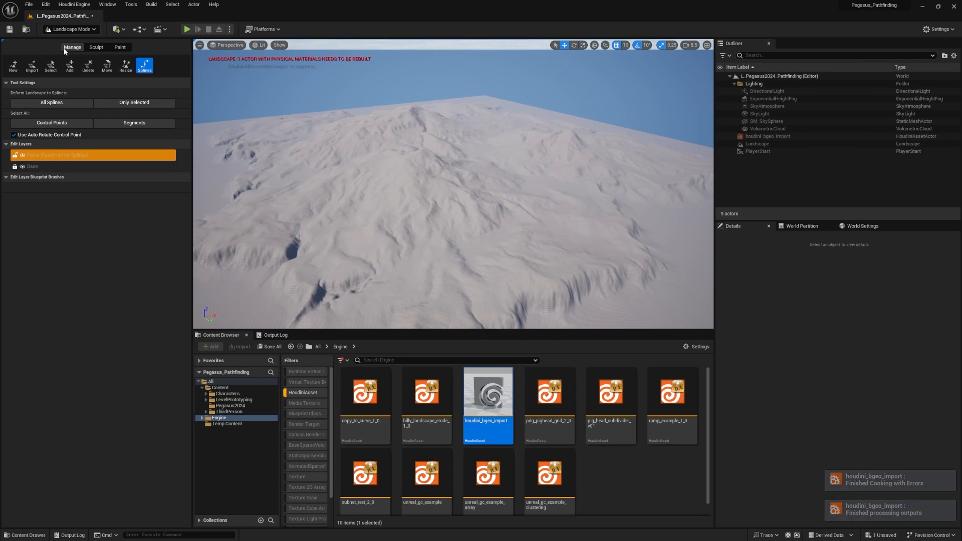
In Selection Mode, set the houdini_bgeo_import actor's Geometry File to the exported landscape splines file in the Terrain Pathfinding project folder.
key(shift+1)
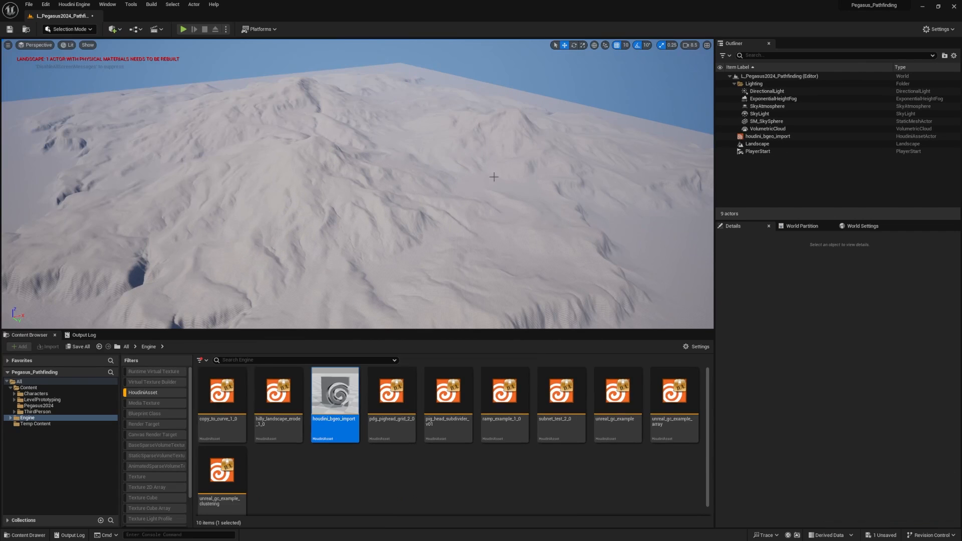
click(769, 136)
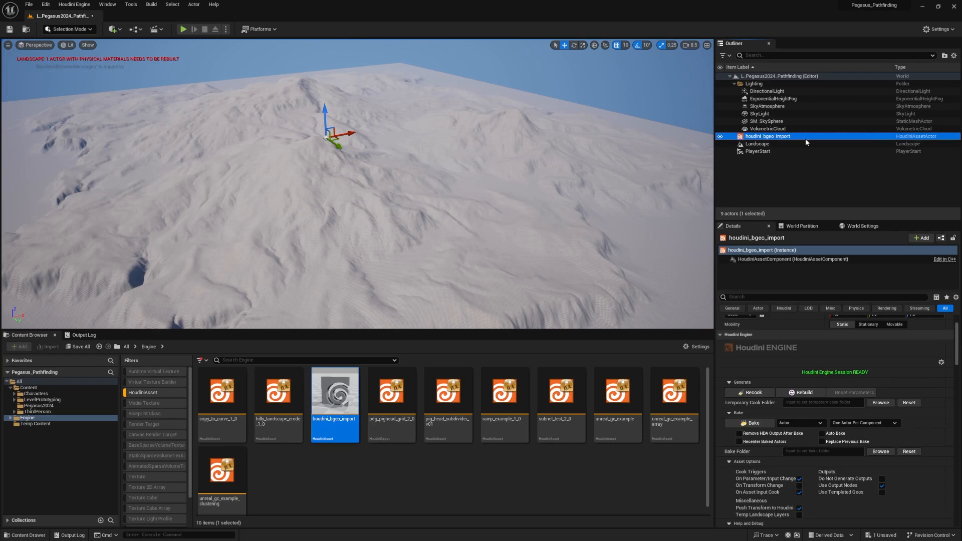
scroll(865, 424, down, 5)
click(872, 410)
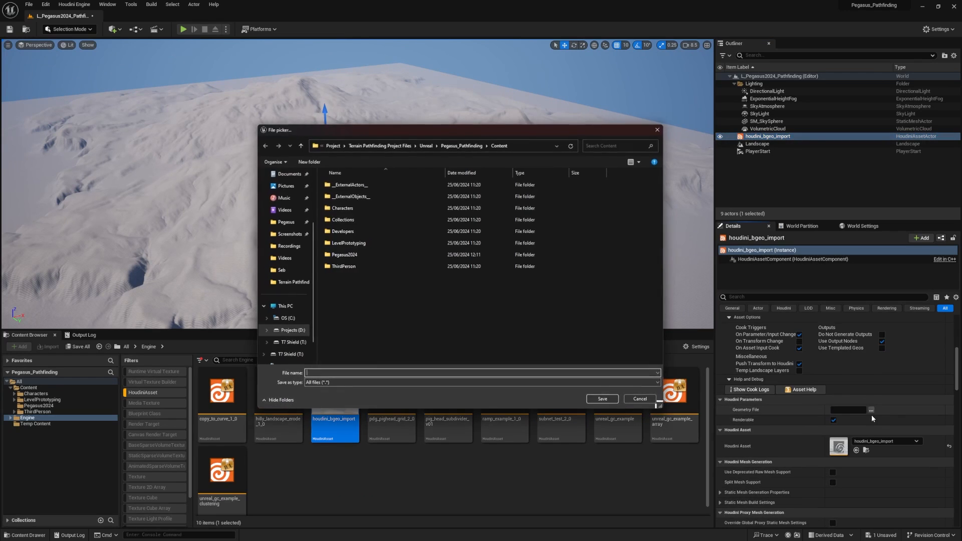
scroll(282, 335, down, 2)
click(293, 306)
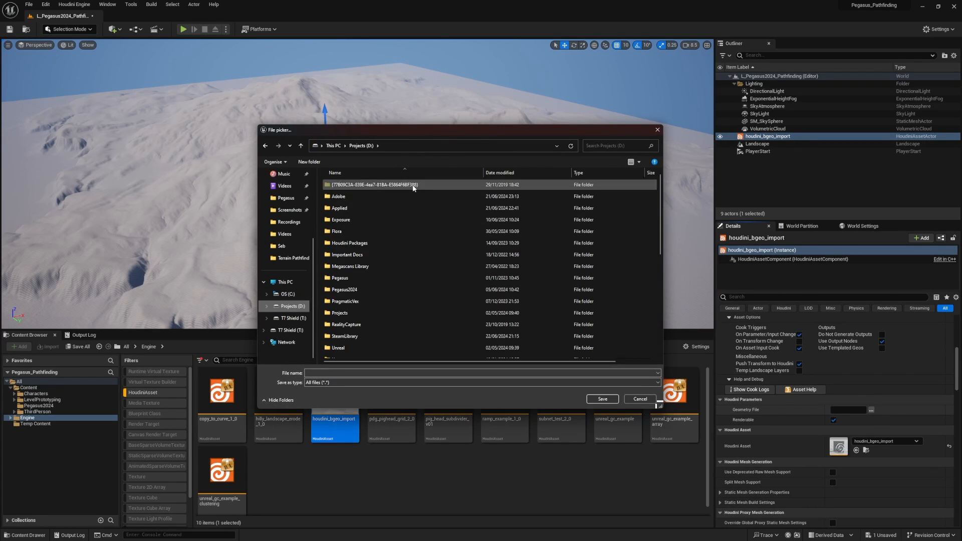
double_click(365, 289)
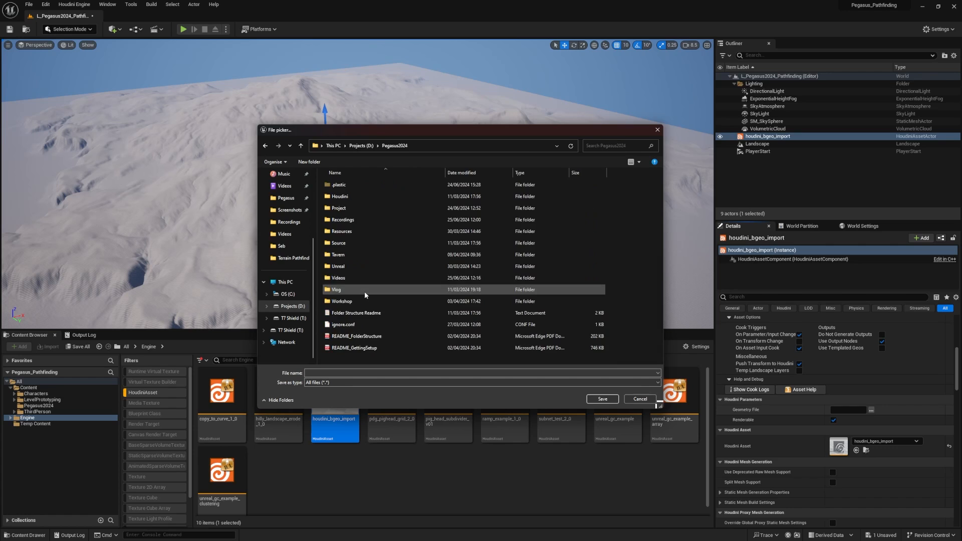
double_click(359, 208)
double_click(361, 208)
click(396, 200)
double_click(396, 201)
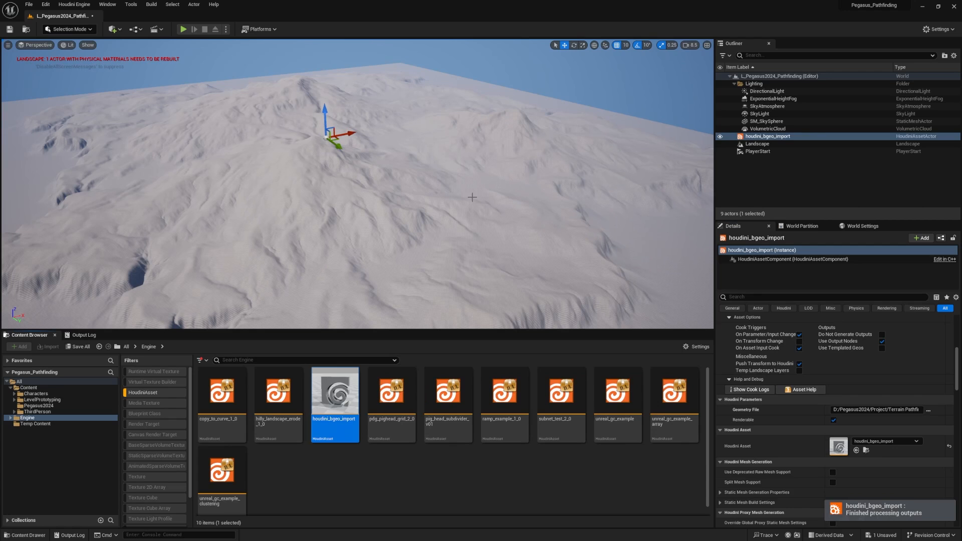
Clear the Output Log and recook the houdini_bgeo_import asset.
right_drag(504, 205, 448, 208)
key(d)
scroll(505, 205, up, 1)
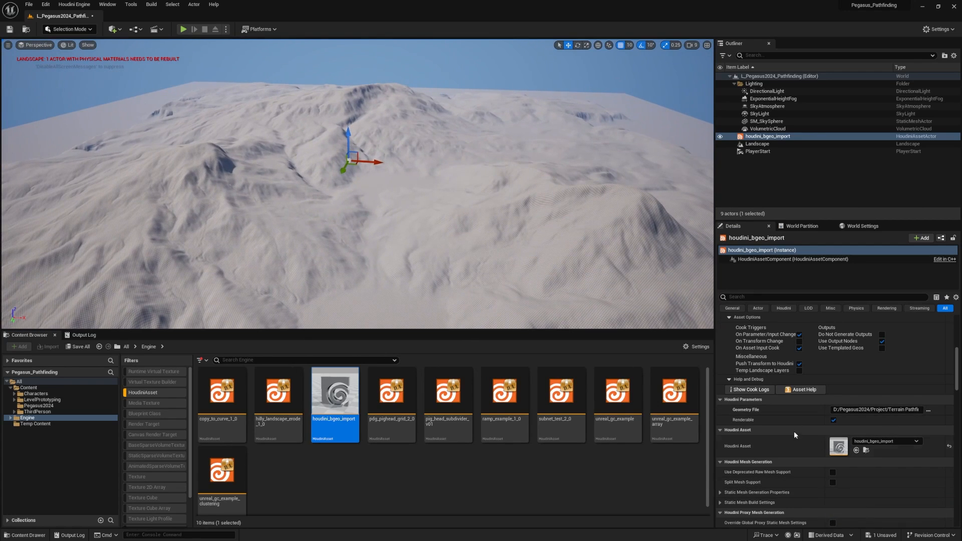
click(81, 335)
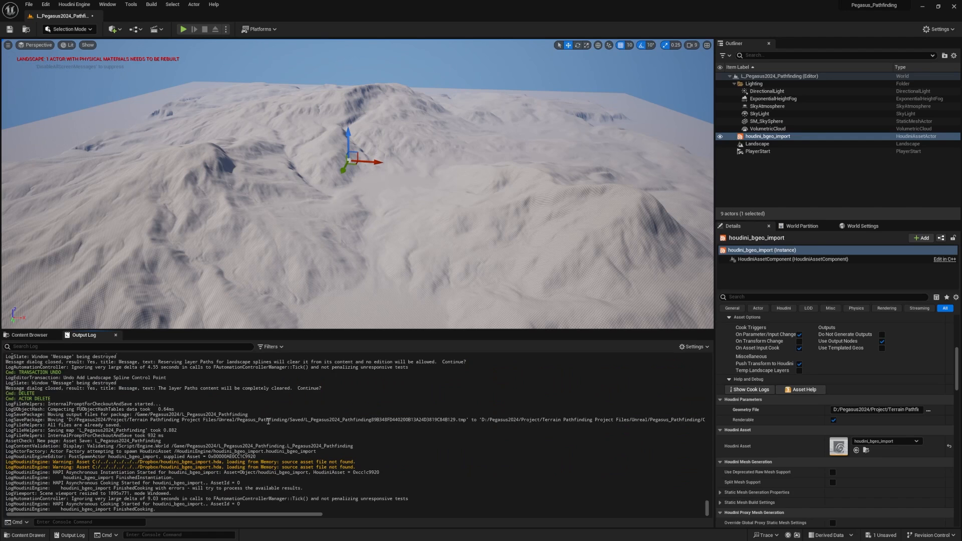
drag(131, 467, 157, 507)
right_click(273, 440)
click(301, 448)
scroll(796, 437, up, 13)
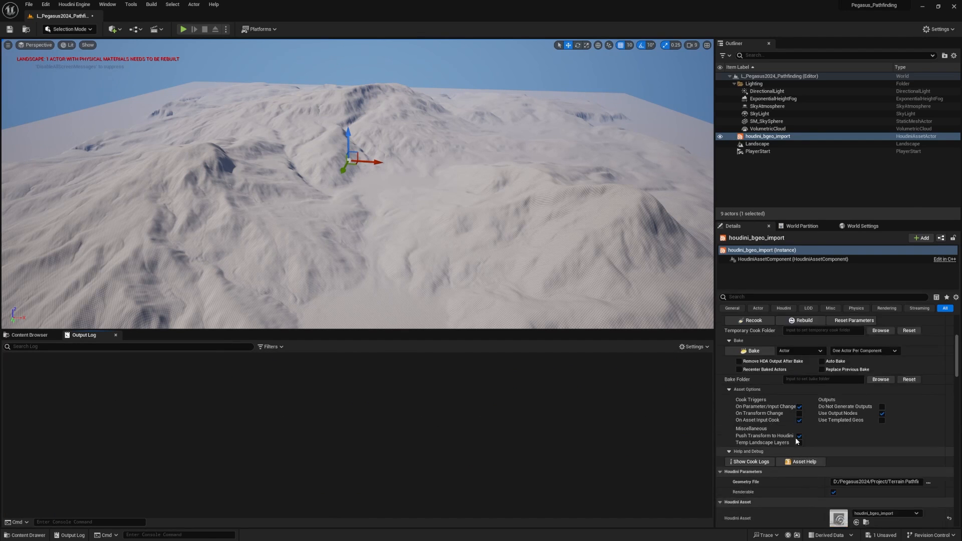
click(756, 405)
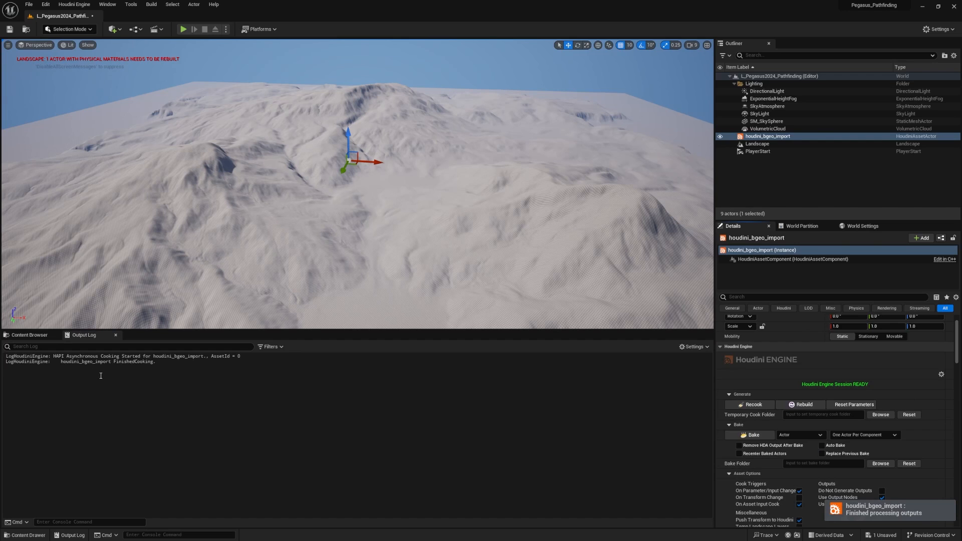
Inspect the terrain for imported splines in Landscape Mode and return to Selection Mode.
mouse_move(451, 172)
right_down()
mouse_move(460, 173)
mouse_move(426, 168)
mouse_move(449, 173)
mouse_move(454, 187)
right_up()
scroll(450, 172, up, 1)
key(shift+2)
right_drag(543, 216, 521, 216)
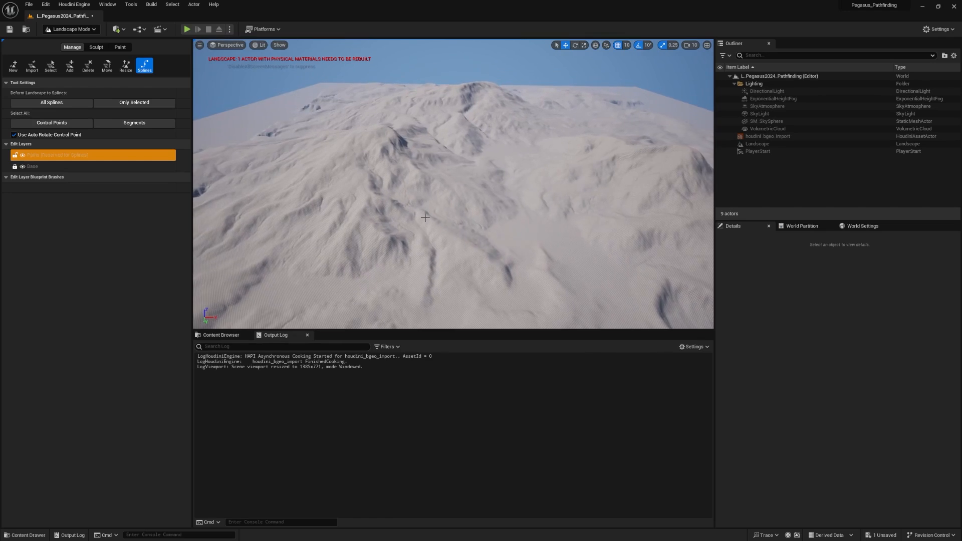
key(shift+1)
Switch to the browser documentation and read the Landscape Splines Input page down to its attributes table.
key(alt+Tab)
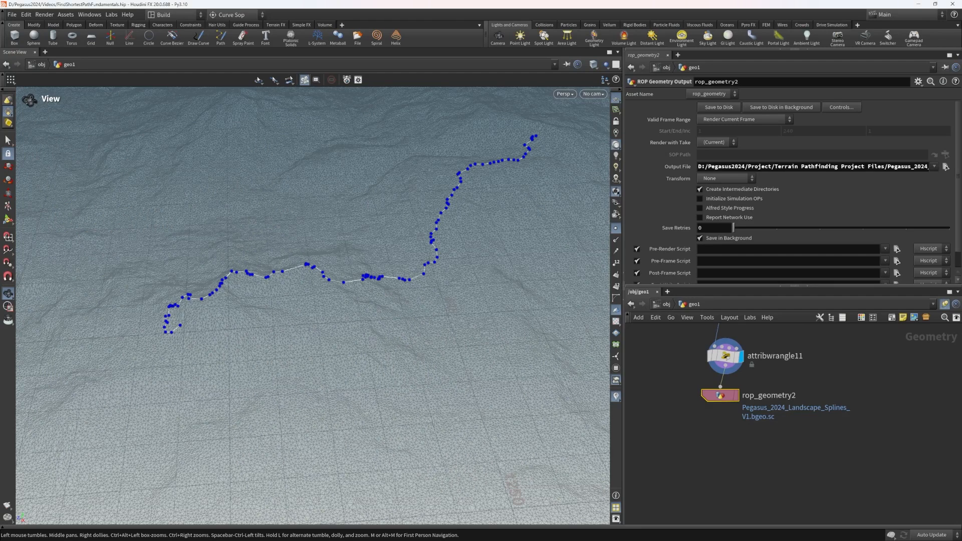
key(alt+Tab)
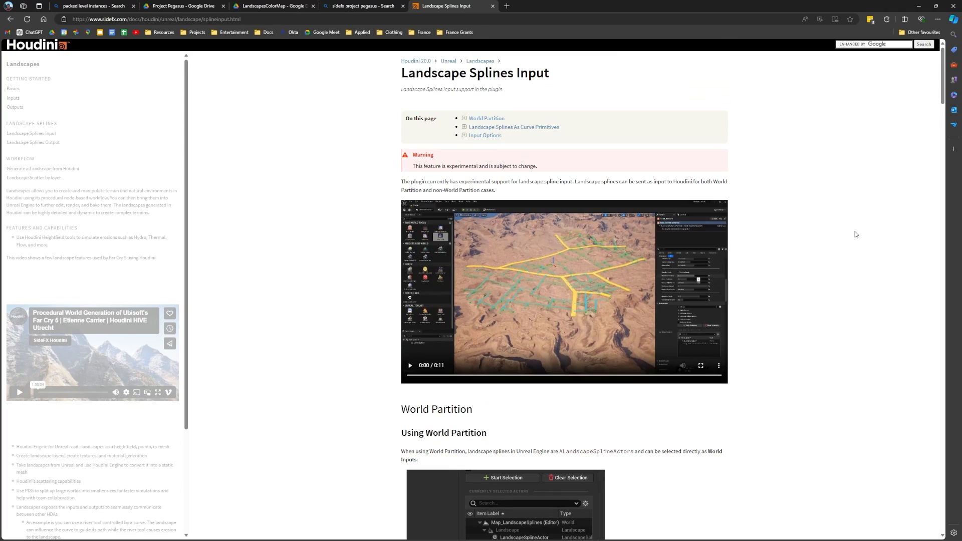
scroll(941, 112, down, 4)
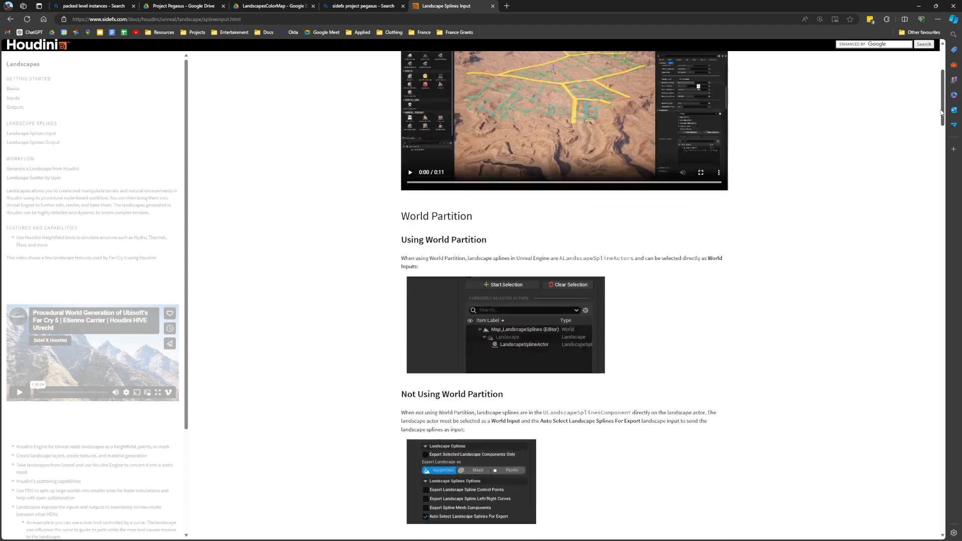
drag(942, 112, 945, 186)
scroll(683, 238, down, 1)
drag(404, 188, 545, 188)
click(772, 220)
scroll(772, 222, down, 4)
scroll(772, 221, down, 10)
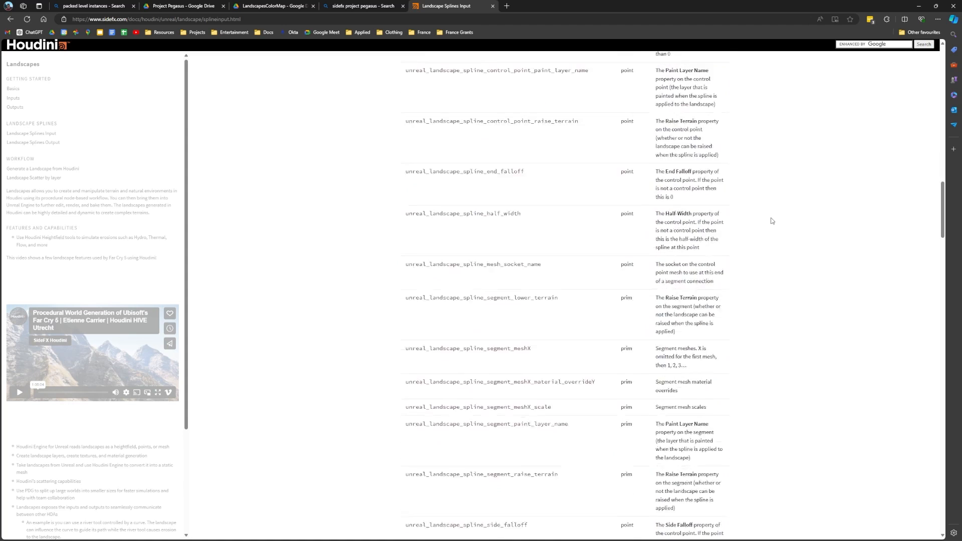
Examine the last segment attributes in the table, including unreal_landscape_spline_target_landscape.
drag(646, 368, 433, 366)
click(715, 351)
scroll(720, 344, down, 1)
drag(725, 327, 437, 320)
click(366, 321)
click(515, 319)
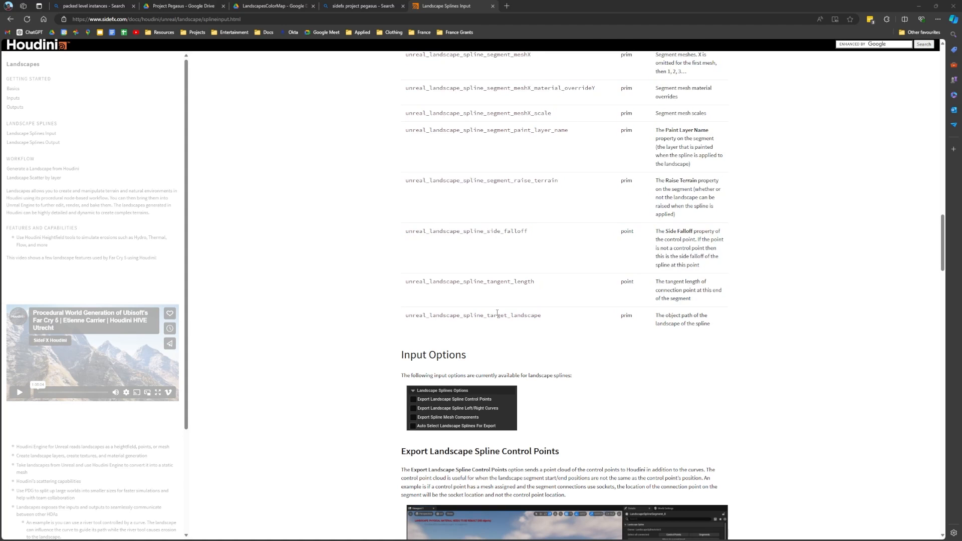
Switch to Unreal Editor and select the Landscape actor in the Outliner to get its name.
key(alt+Tab)
right_drag(677, 163, 651, 156)
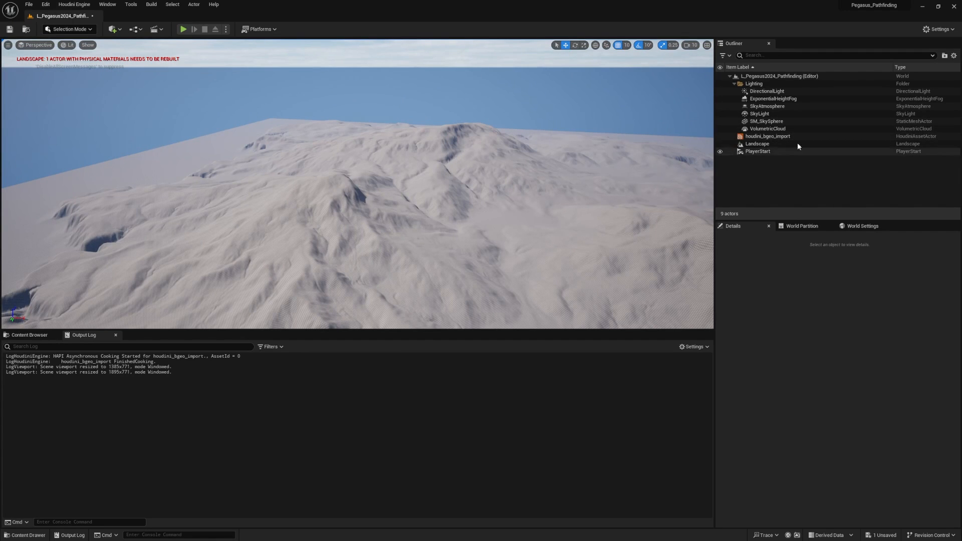
click(775, 144)
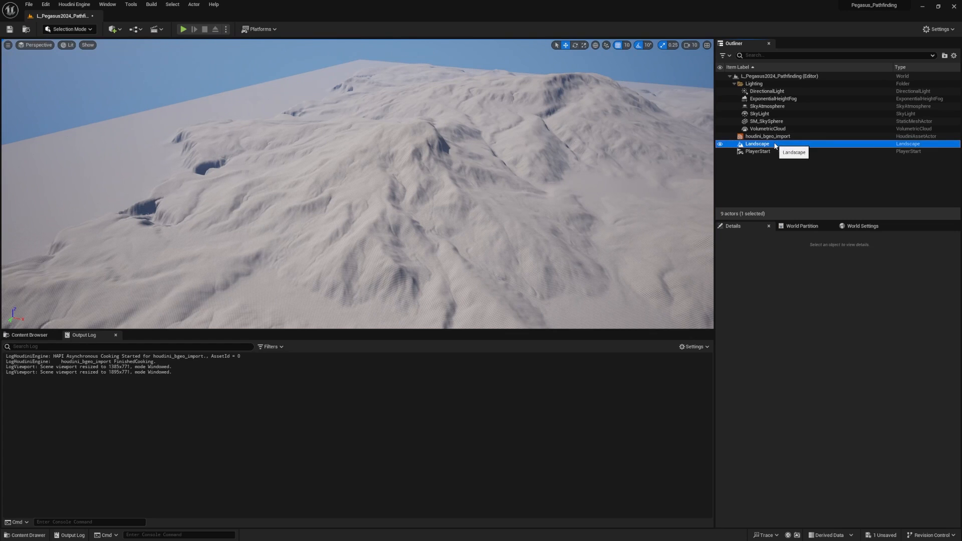
click(775, 144)
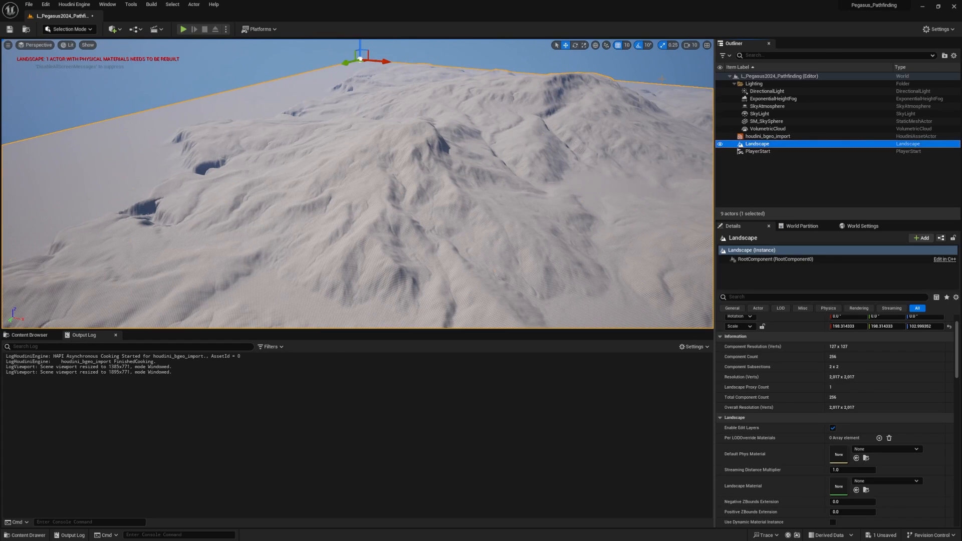
In Houdini, enter Landscape as a second line in the VEXpression of attribwrangle11.
key(alt+Tab)
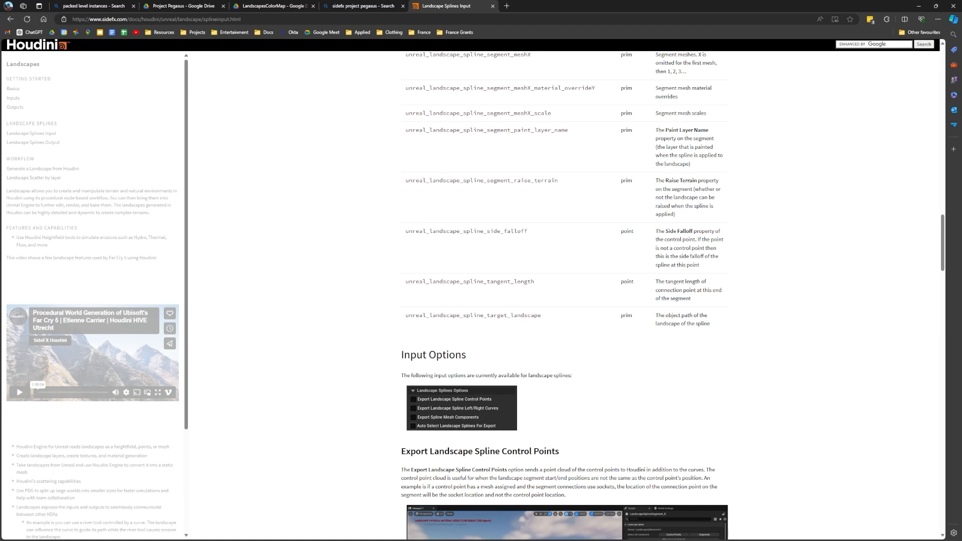
key(alt+Tab)
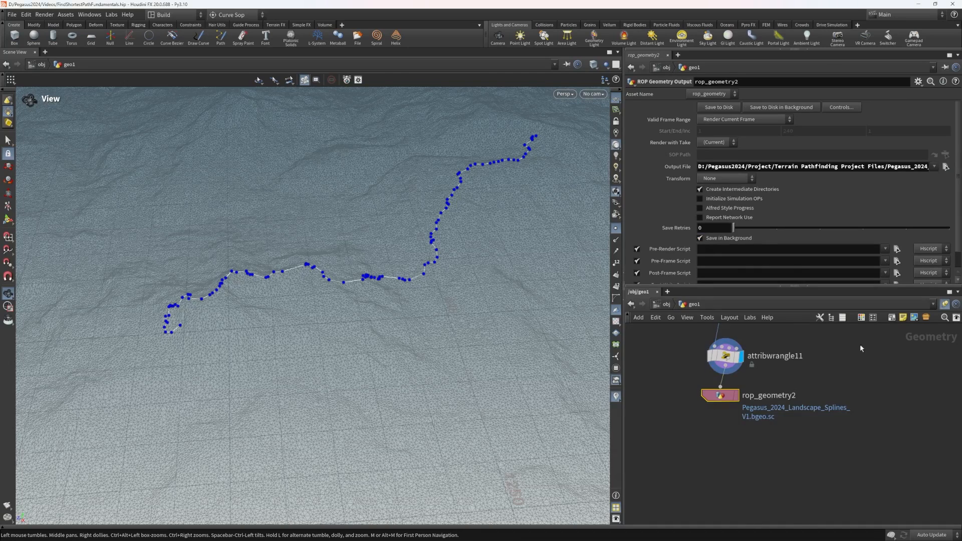
middle_drag(848, 338, 863, 417)
click(740, 434)
click(729, 191)
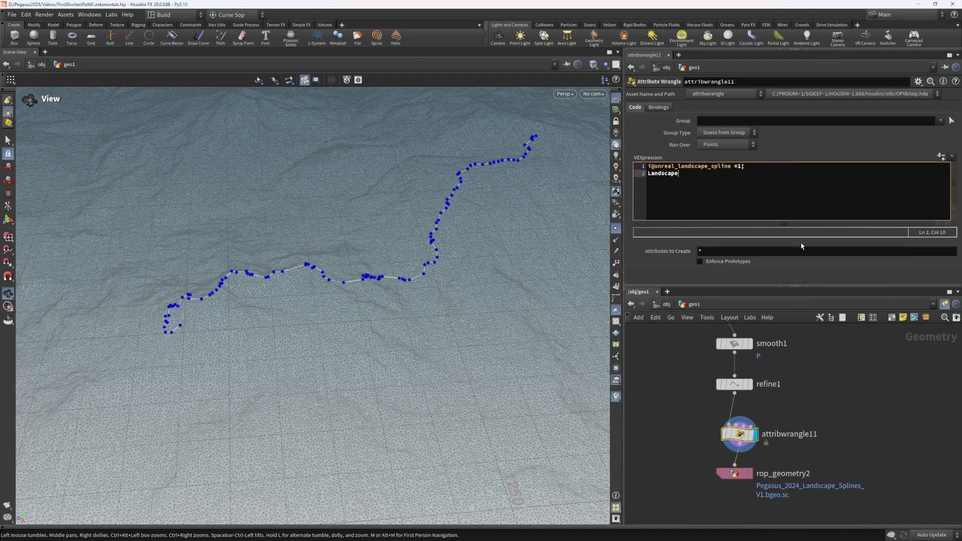
In the browser documentation, check the owner of unreal_landscape_spline and copy the attribute name unreal_landscape_spline_target_landscape.
key(alt+Tab)
scroll(564, 340, up, 5)
scroll(565, 341, up, 6)
click(647, 223)
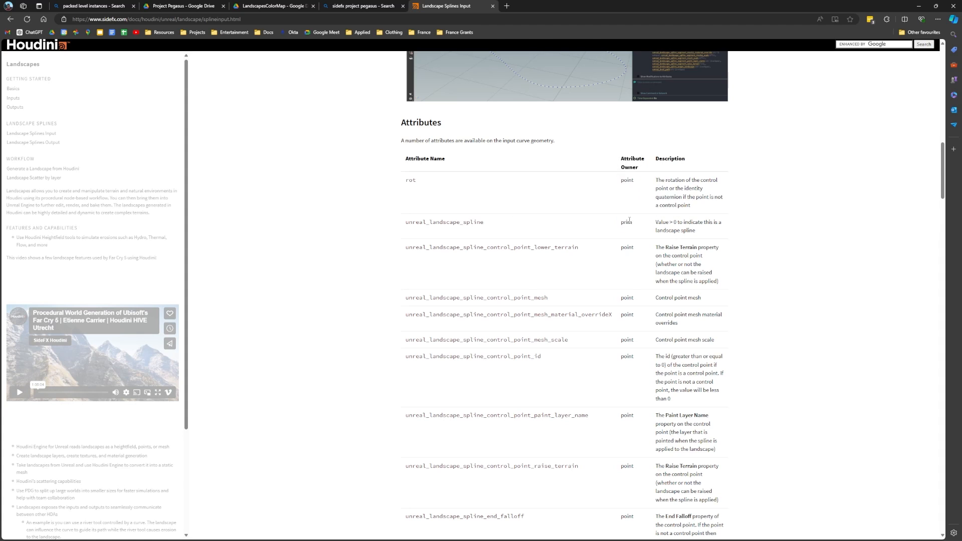
scroll(628, 220, down, 15)
drag(765, 318, 491, 316)
double_click(503, 316)
key(ctrl+c)
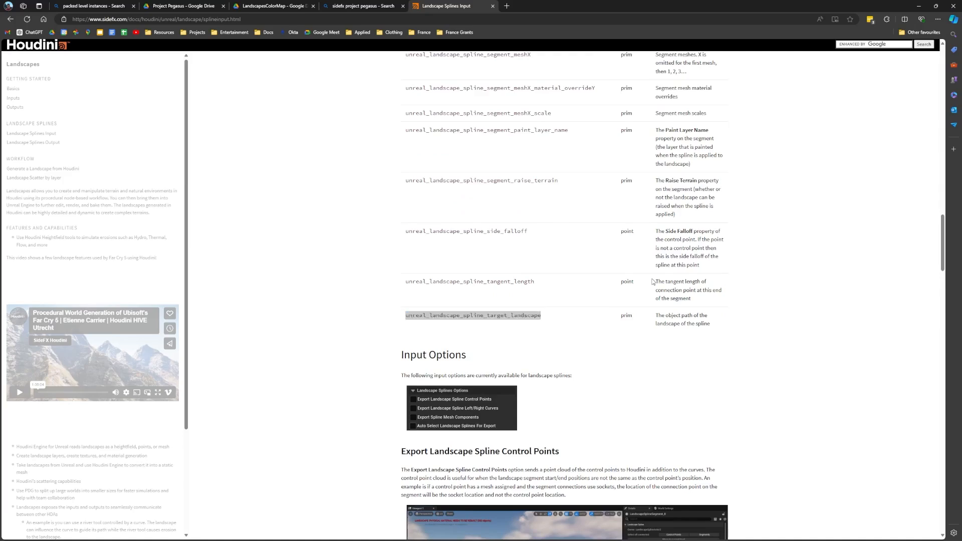
In Houdini, complete the wrangle's second line as s@unreal_landscape_spline_target_landscape = "Landscape";.
key(alt+Tab)
click(648, 172)
key(ctrl+v)
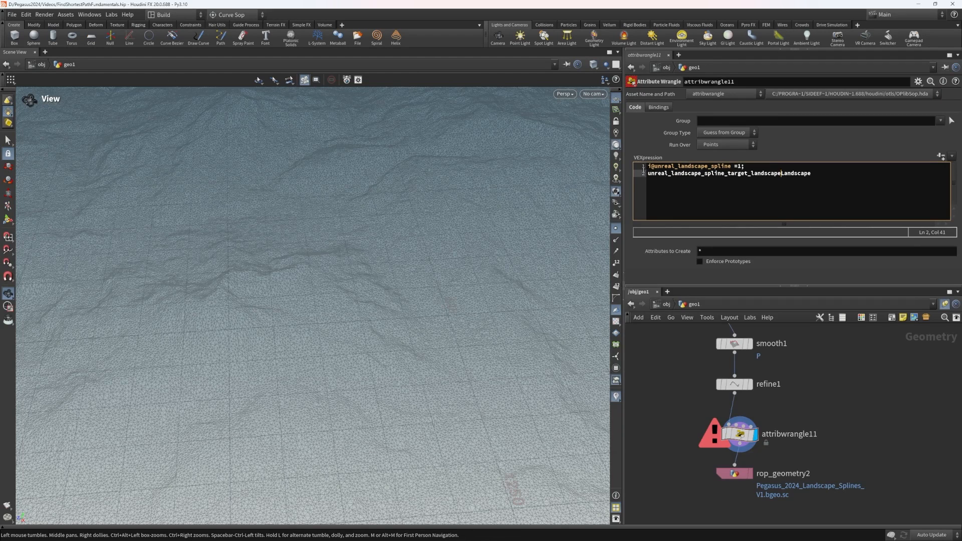
text(s@)
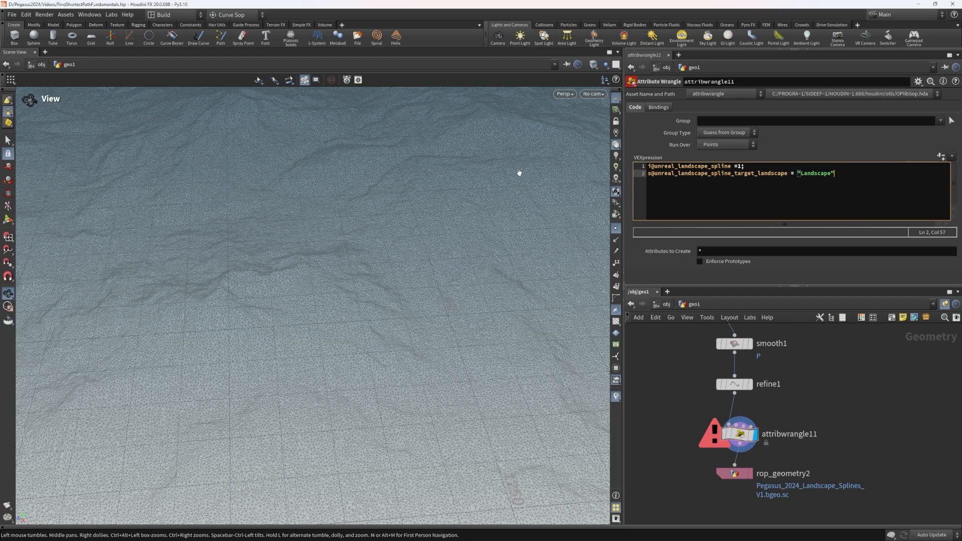
text(;)
click(562, 169)
Set the Attribute Wrangle to run over Primitives and save the scene.
click(745, 147)
click(734, 163)
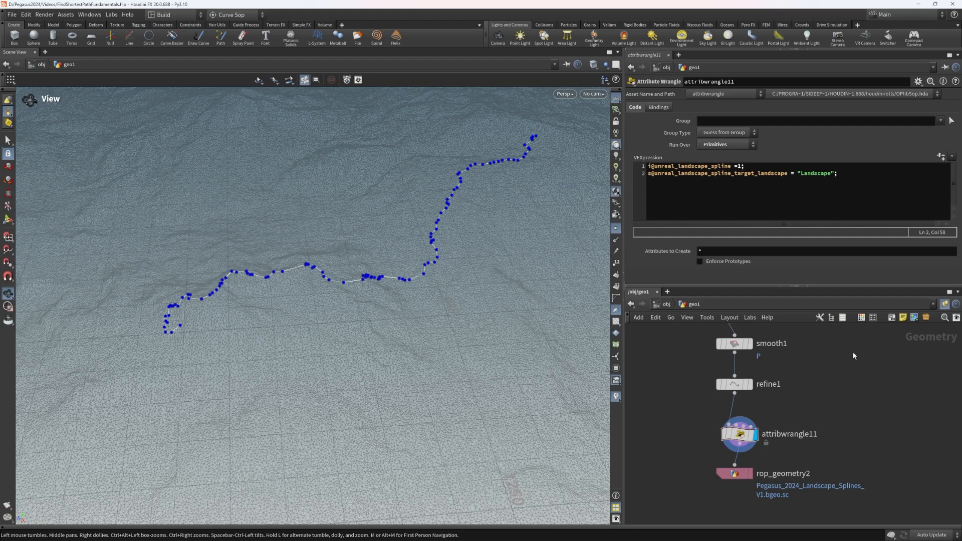
key(ctrl+s)
Select the ROP Geometry Output node below the Attribute Wrangle for re-exporting the curve.
middle_drag(834, 449, 859, 397)
click(762, 423)
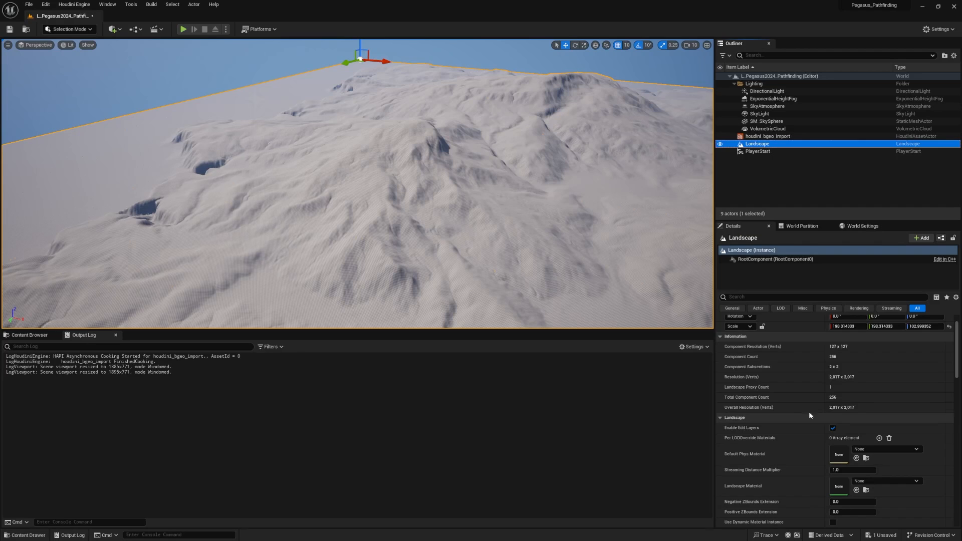
In Unreal Engine, select the houdini_bgeo_import actor and recook it to bring in the re-exported landscape spline.
click(759, 136)
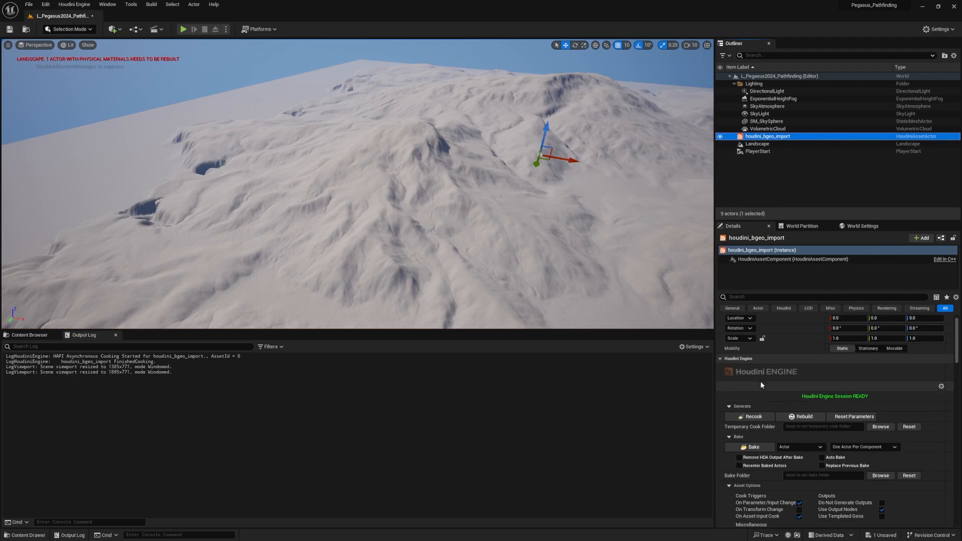
scroll(859, 404, down, 3)
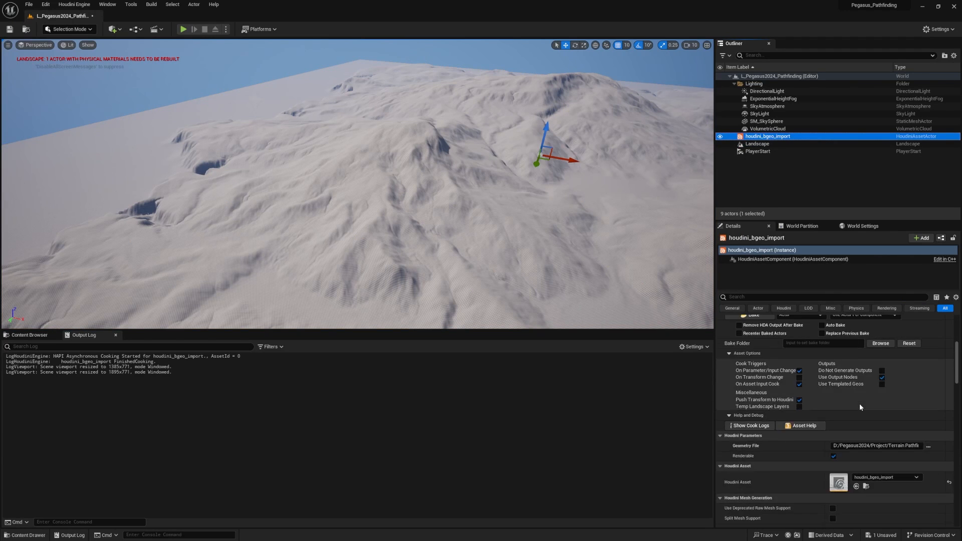
scroll(819, 436, up, 4)
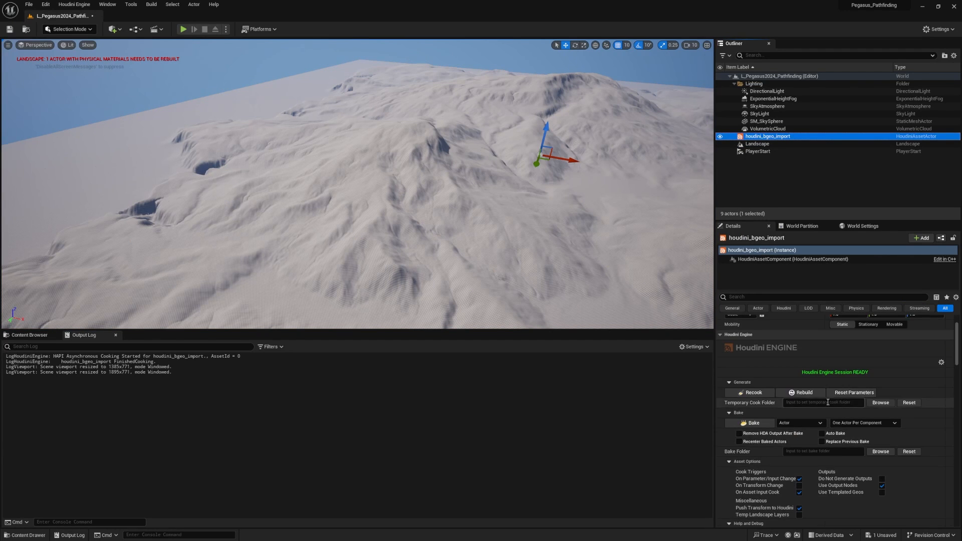
click(754, 394)
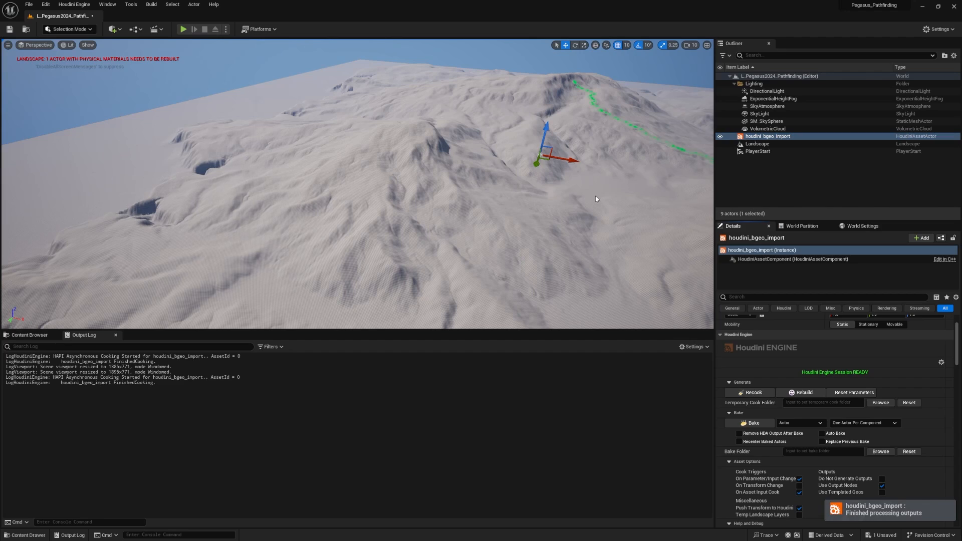
Examine how the imported landscape spline follows the terrain from several viewpoints.
key(w)
right_drag(511, 144, 512, 150)
scroll(512, 151, down, 1)
key(s)
scroll(512, 151, down, 5)
key(d)
scroll(512, 151, down, 5)
key(w)
scroll(512, 151, up, 2)
key(w)
key(w)
scroll(512, 151, down, 1)
key(w)
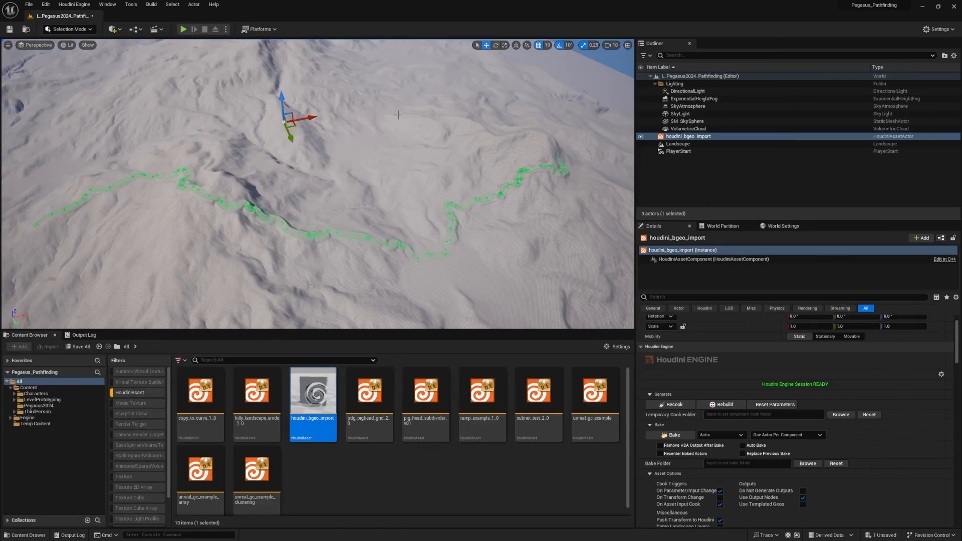
scroll(415, 185, down, 6)
right_drag(416, 185, 415, 185)
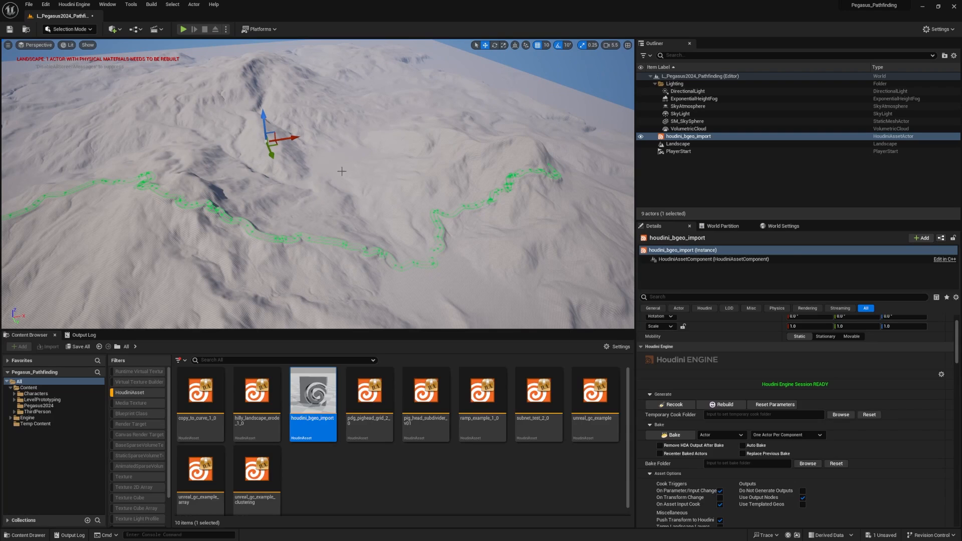
right_drag(389, 156, 388, 155)
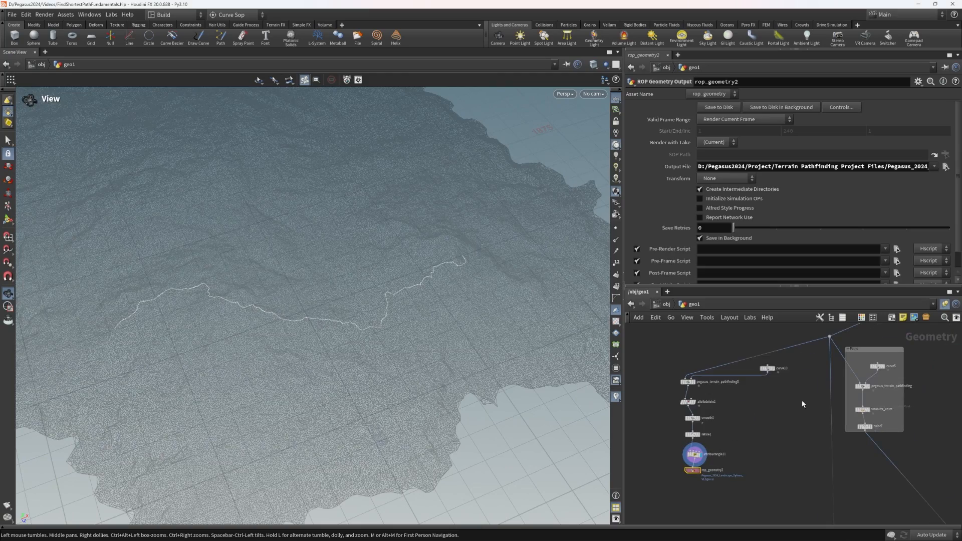
In Houdini, extend the pathfinding input curve with a third point farther up the terrain and re-export through the ROP Geometry Output node.
alt+drag(400, 253, 427, 343)
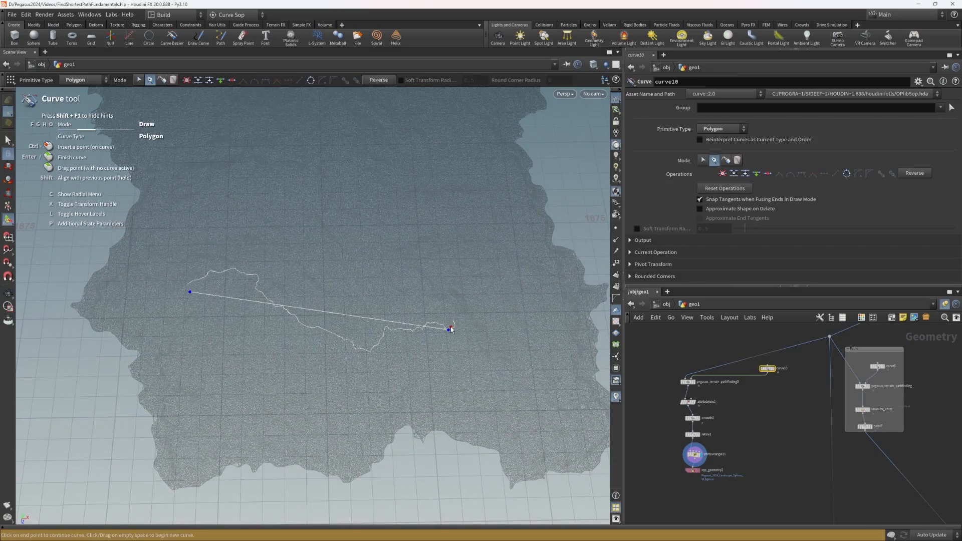
click(444, 143)
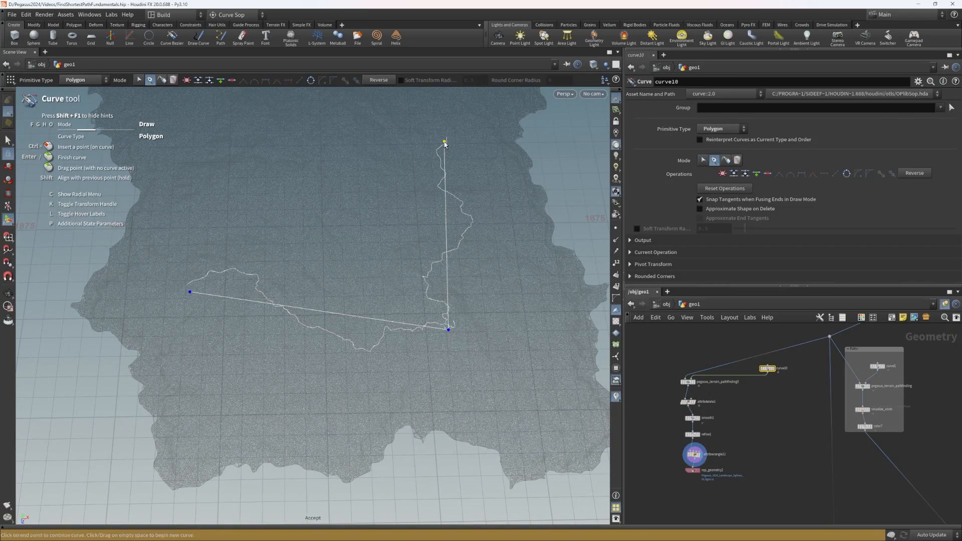
alt+drag(447, 262, 479, 231)
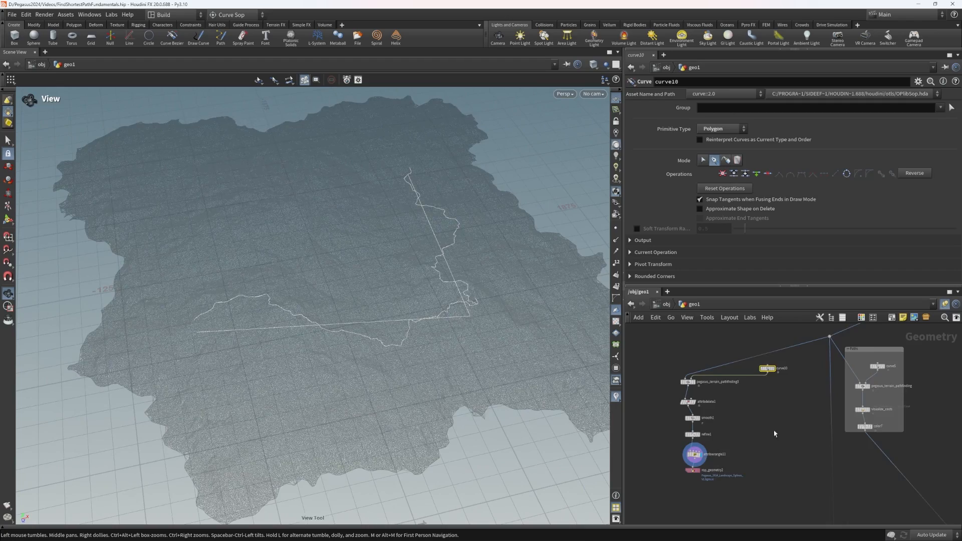
middle_drag(773, 434, 790, 416)
alt+drag(341, 263, 369, 230)
scroll(370, 230, up, 5)
middle_drag(725, 459, 745, 399)
scroll(745, 399, up, 3)
click(715, 389)
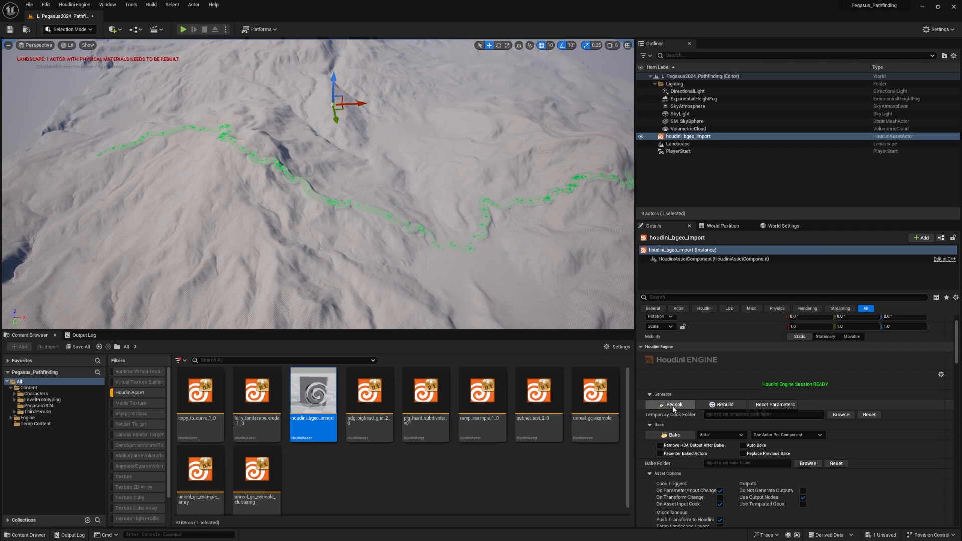
In Unreal Engine, recook houdini_bgeo_import and inspect the extended landscape spline.
click(673, 405)
right_drag(321, 185, 230, 185)
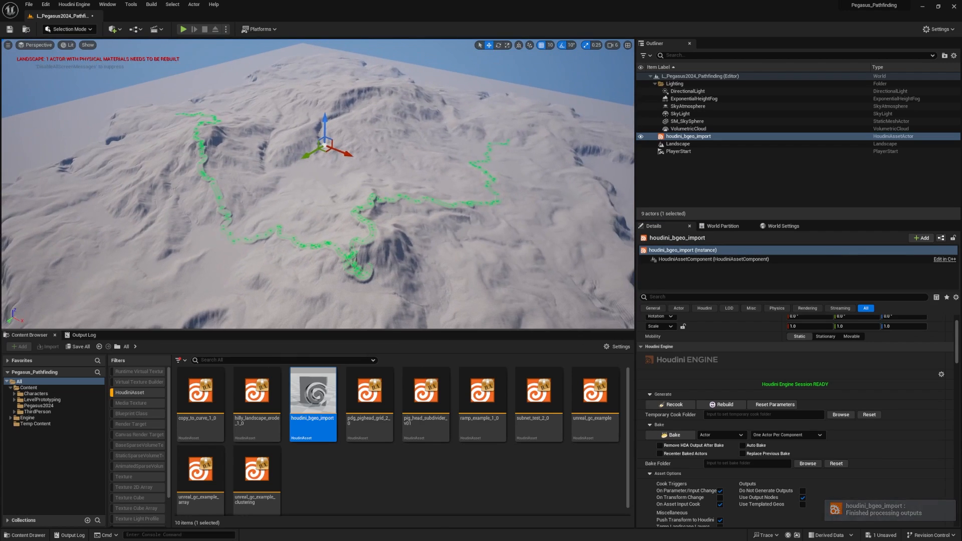
mouse_move(422, 199)
right_down()
mouse_move(466, 251)
mouse_move(422, 199)
right_up()
scroll(422, 199, up, 2)
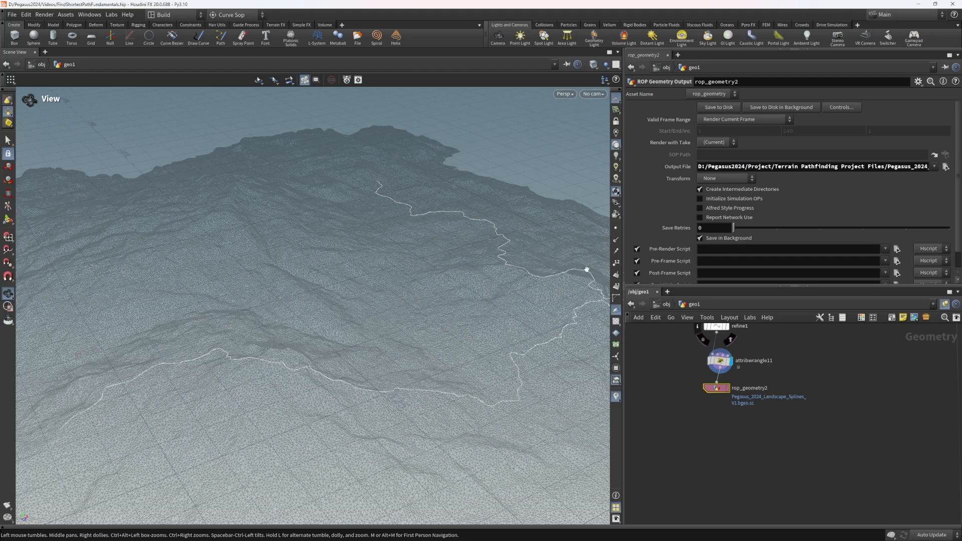
In Houdini, move the input curve's three points to the opposite side of the terrain and re-export through the ROP Geometry Output node.
double_click(715, 365)
mouse_move(439, 306)
alt+mouse_down()
mouse_move(439, 336)
mouse_move(446, 296)
alt+mouse_up()
alt+scroll(439, 321, down, 7)
alt+scroll(446, 297, up, 4)
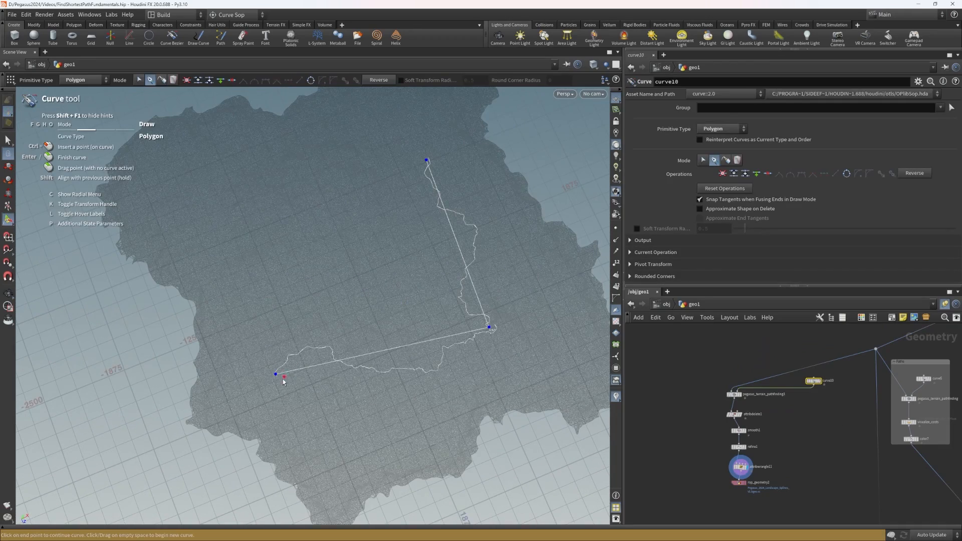
drag(277, 375, 259, 292)
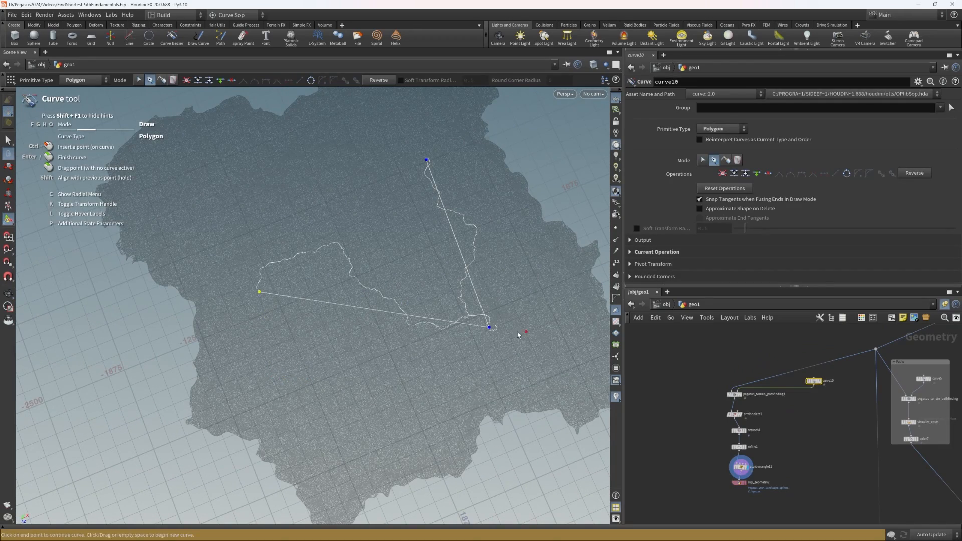
drag(490, 329, 230, 159)
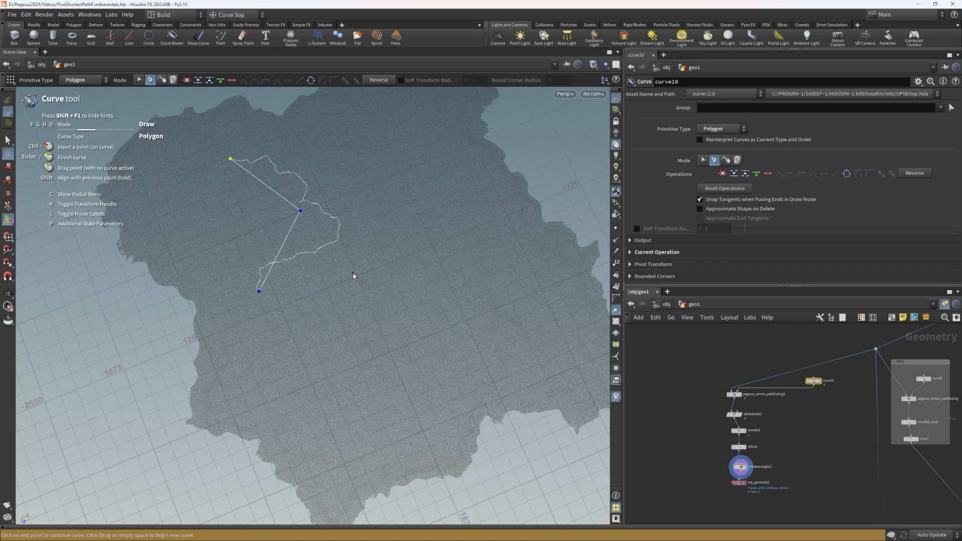
key(Escape)
scroll(741, 441, up, 3)
click(739, 427)
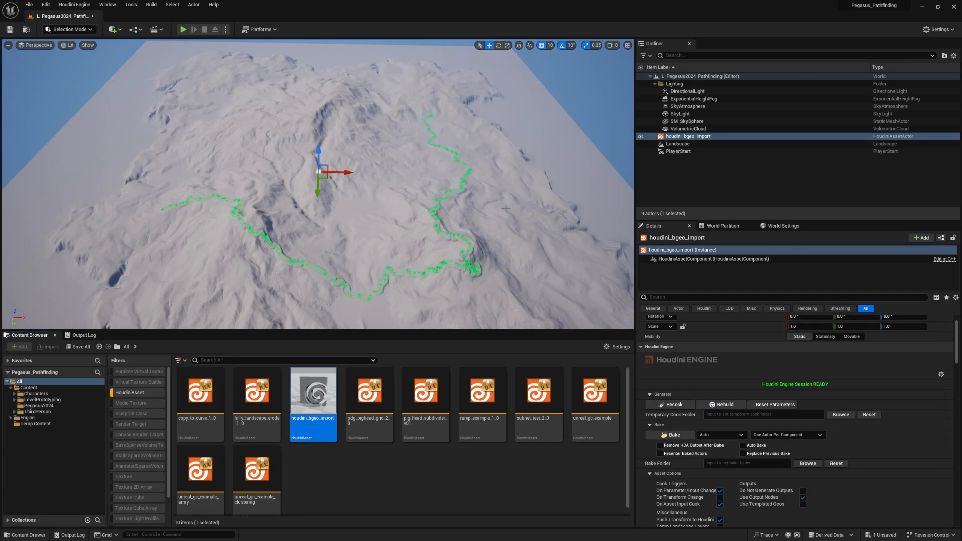
In Unreal Engine, recook houdini_bgeo_import and compare the new landscape spline with the previously imported one.
right_drag(318, 185, 280, 186)
right_drag(204, 143, 226, 153)
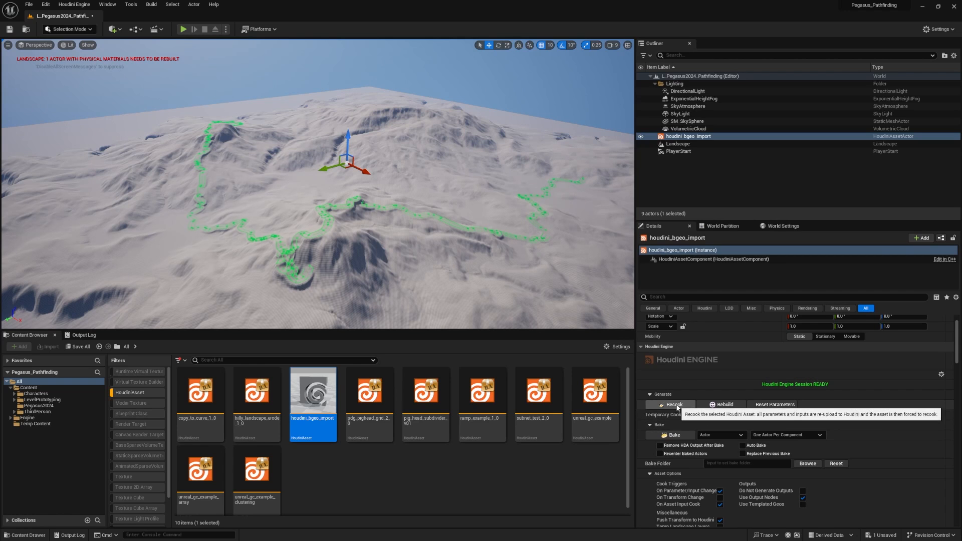
scroll(414, 198, up, 1)
right_drag(414, 198, 361, 215)
right_drag(414, 198, 504, 171)
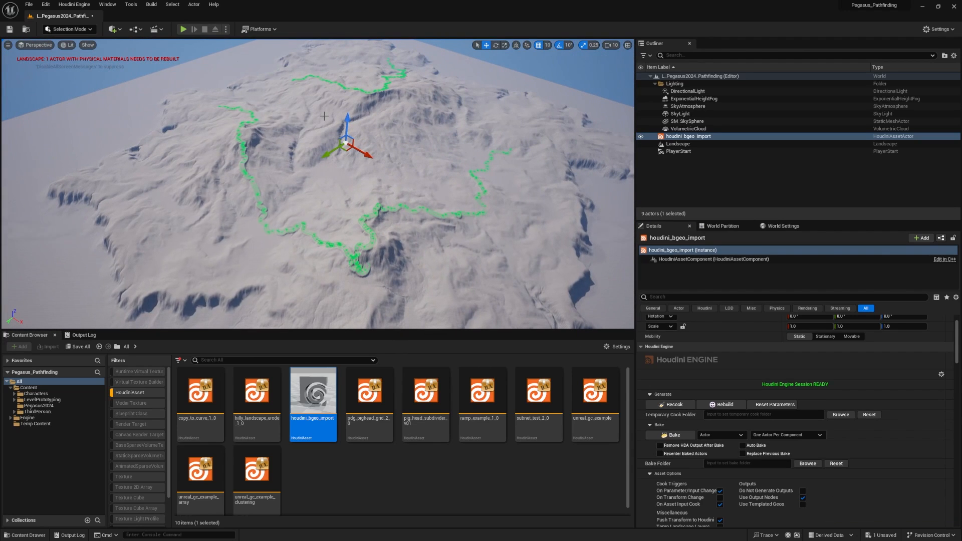
right_drag(415, 130, 353, 107)
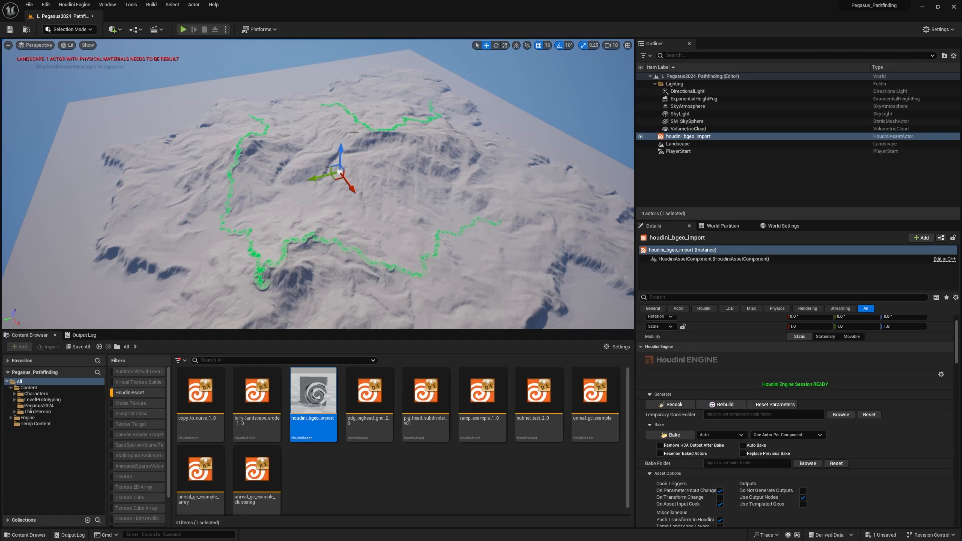
mouse_move(390, 145)
right_down()
mouse_move(388, 165)
mouse_move(396, 139)
mouse_move(404, 145)
mouse_move(394, 138)
mouse_move(406, 144)
right_up()
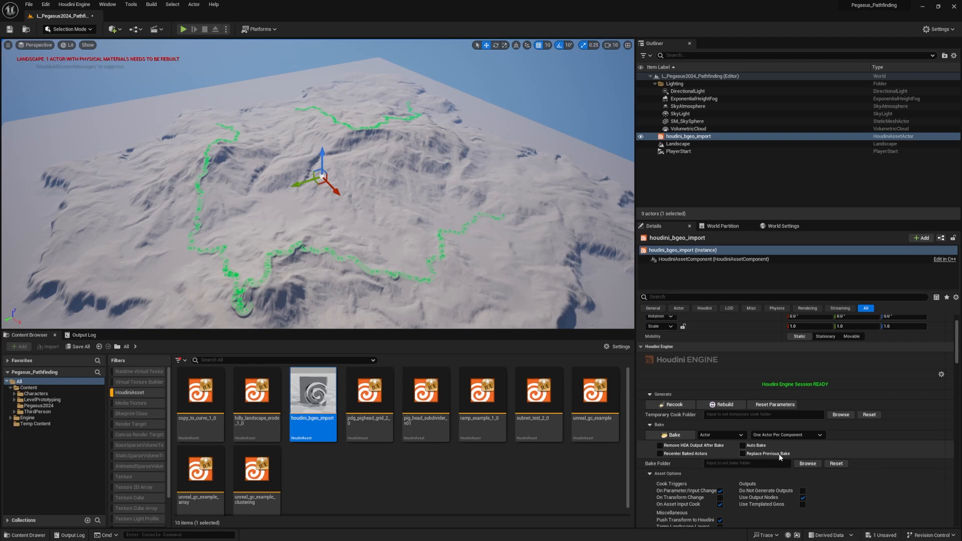
Switch to Landscape mode, select all spline control points and delete them to clear the splines from the landscape.
mouse_move(321, 201)
right_down()
mouse_move(334, 206)
mouse_move(324, 203)
right_up()
key(shift+2)
right_click(51, 156)
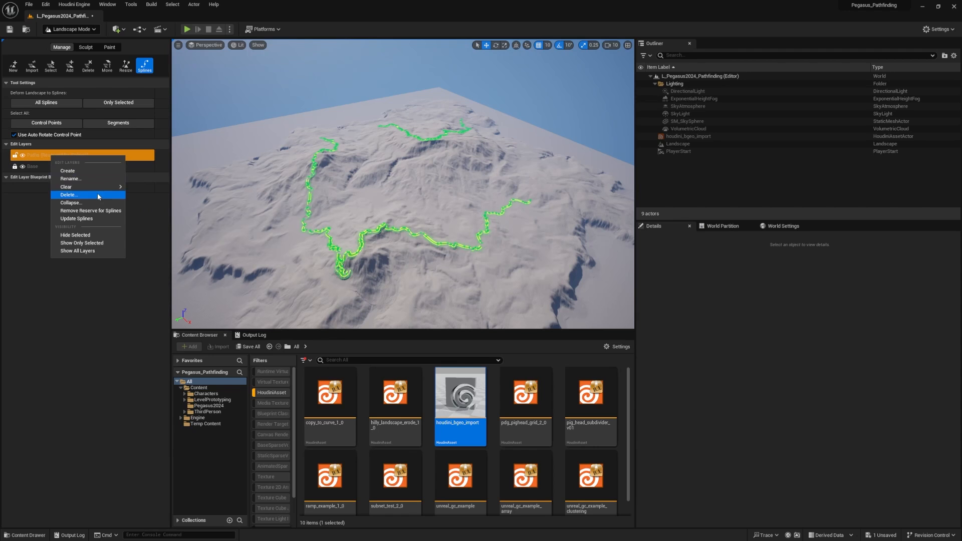
mouse_move(91, 187)
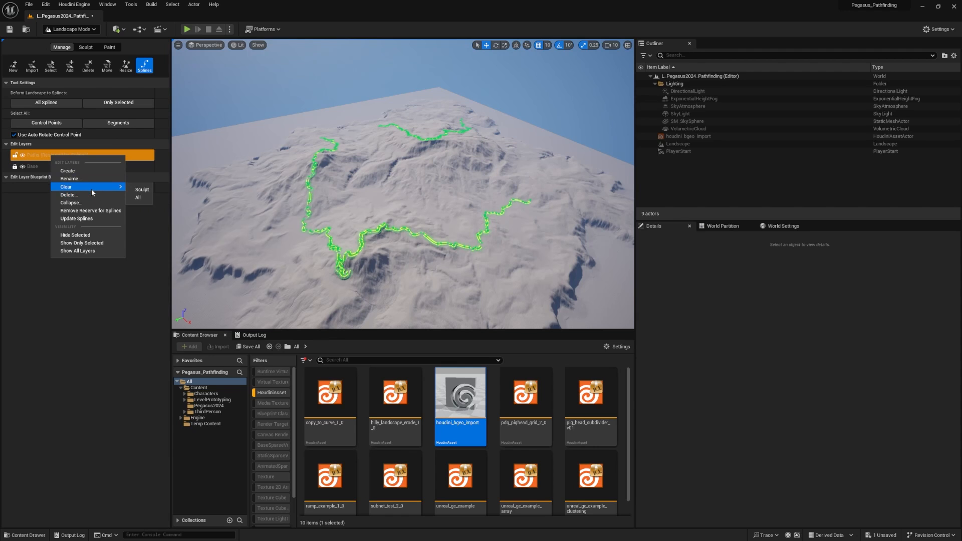
click(46, 123)
key(Delete)
right_drag(411, 183, 543, 144)
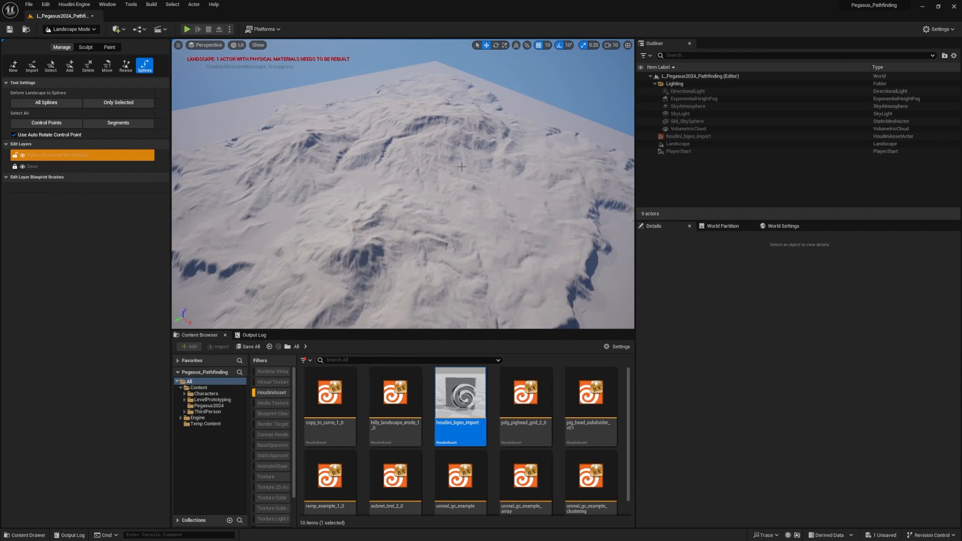